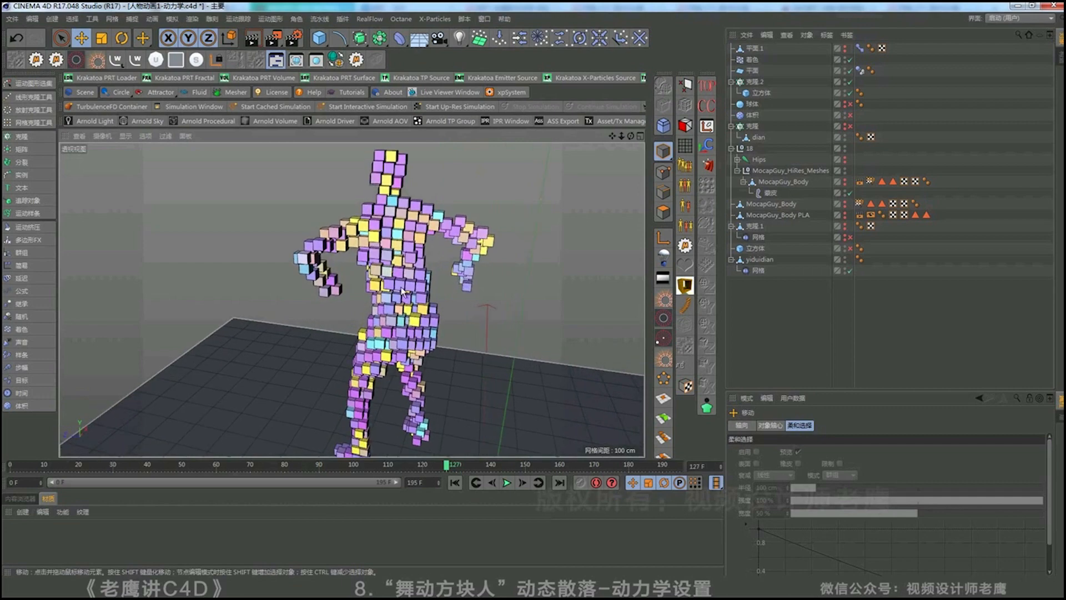
# Enlarge the floor plane beneath the cube figure to about 899 cm wide and 744 cm high
pyautogui.keyDown('alt'); pyautogui.moveTo(401, 288); pyautogui.dragTo(352, 302); pyautogui.keyUp('alt')
pyautogui.scroll(-4, 352, 302)
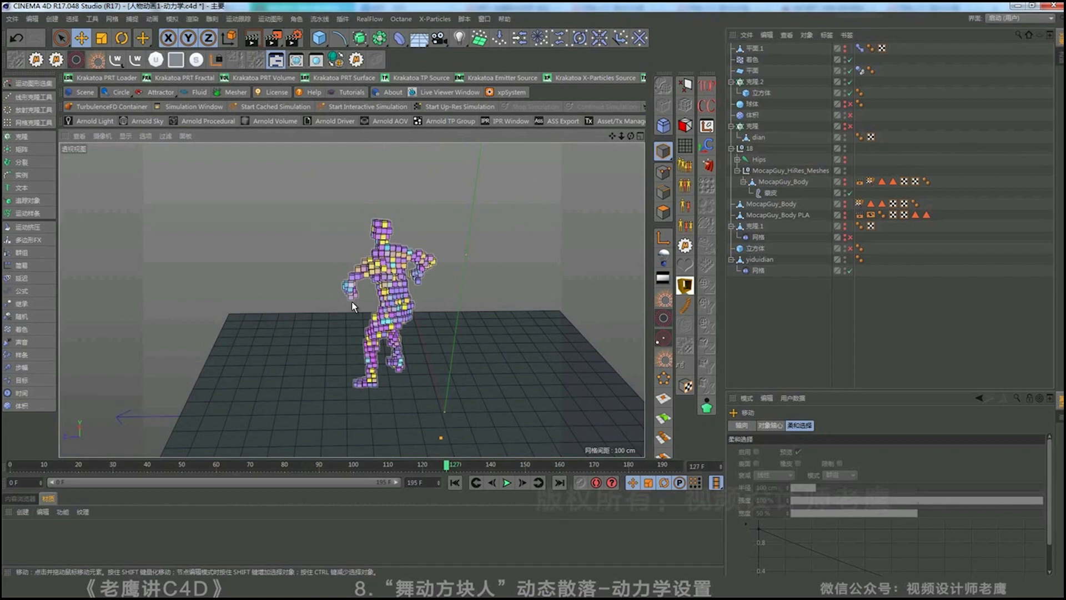
pyautogui.click(322, 351)
pyautogui.moveTo(401, 315); pyautogui.dragTo(391, 246)
pyautogui.moveTo(188, 421)
pyautogui.mouseDown()
pyautogui.moveTo(94, 408)
pyautogui.moveTo(179, 417)
pyautogui.mouseUp()
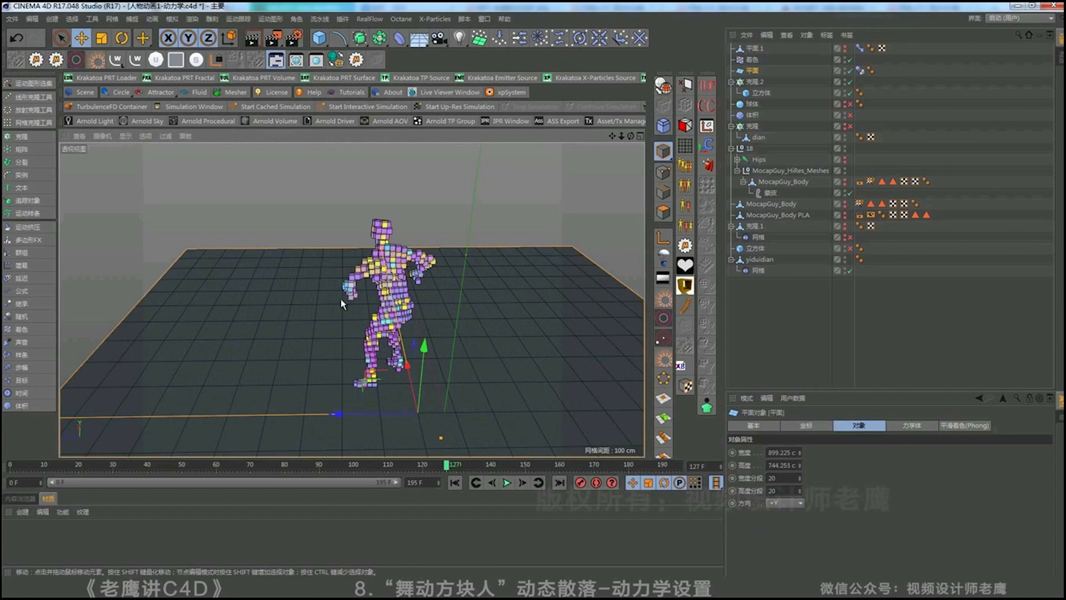
pyautogui.click(890, 350)
pyautogui.moveTo(411, 292)
pyautogui.keyDown('alt'); pyautogui.mouseDown()
pyautogui.moveTo(471, 288)
pyautogui.moveTo(417, 292)
pyautogui.mouseUp(); pyautogui.keyUp('alt')
# Switch to the open document 未标题 3 and delete its sphere and plane
pyautogui.click(484, 18)
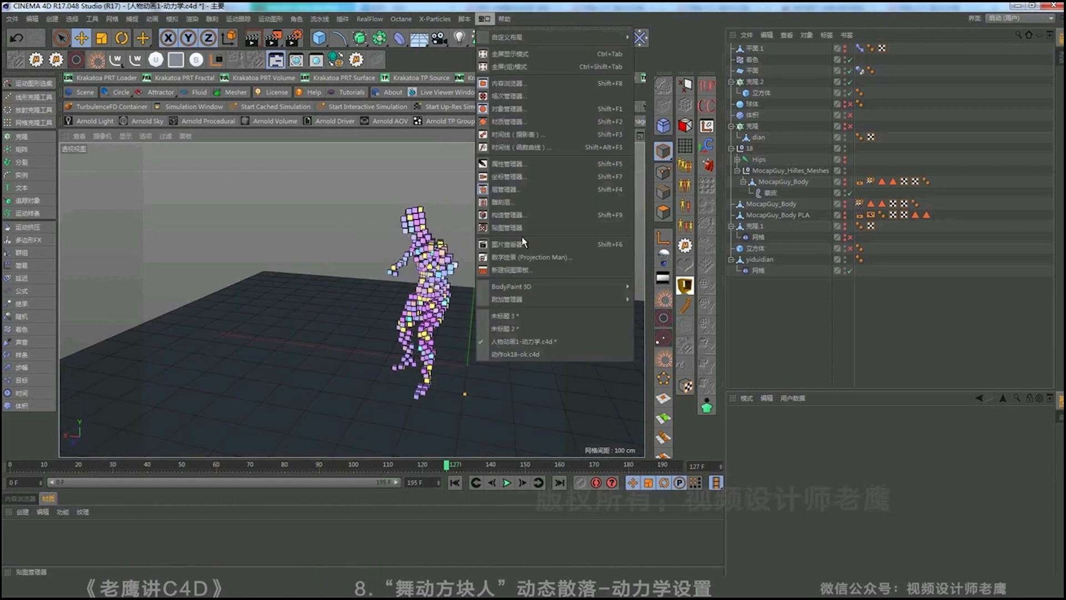
pyautogui.click(505, 315)
pyautogui.moveTo(761, 94); pyautogui.dragTo(740, 39)
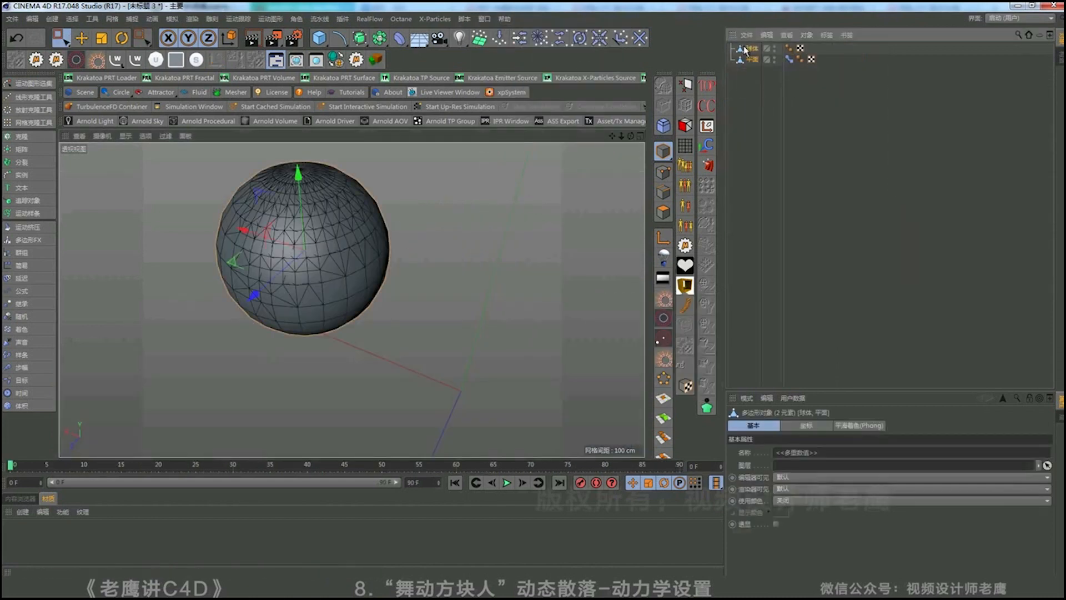
pyautogui.press('Delete')
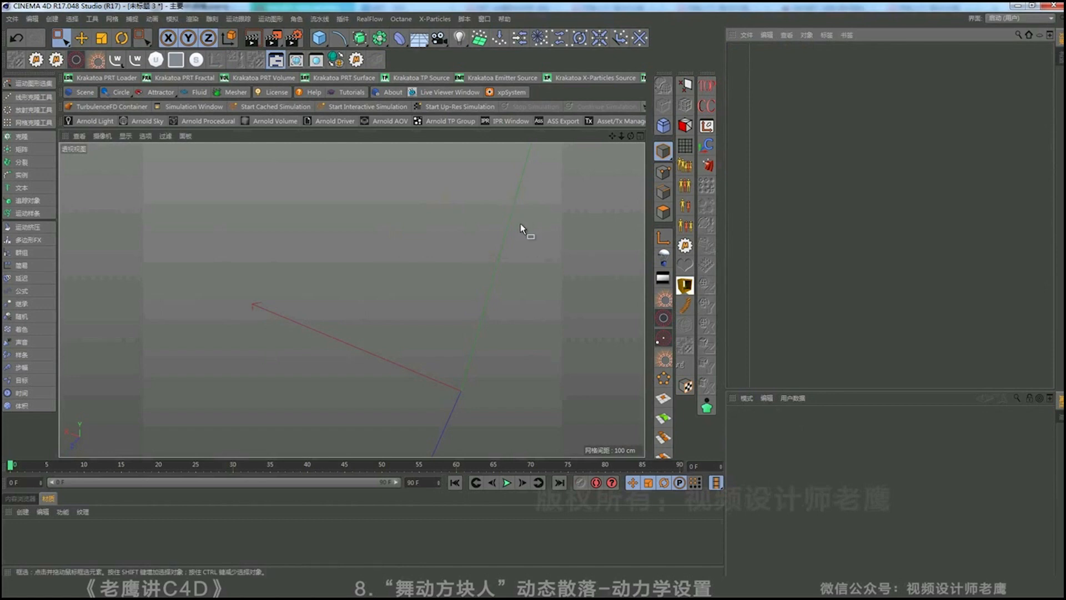
# Add a plane and stretch it to about 1066 cm wide and 904 cm high as a floor
pyautogui.keyDown('alt'); pyautogui.moveTo(522, 228); pyautogui.dragTo(316, 292); pyautogui.keyUp('alt')
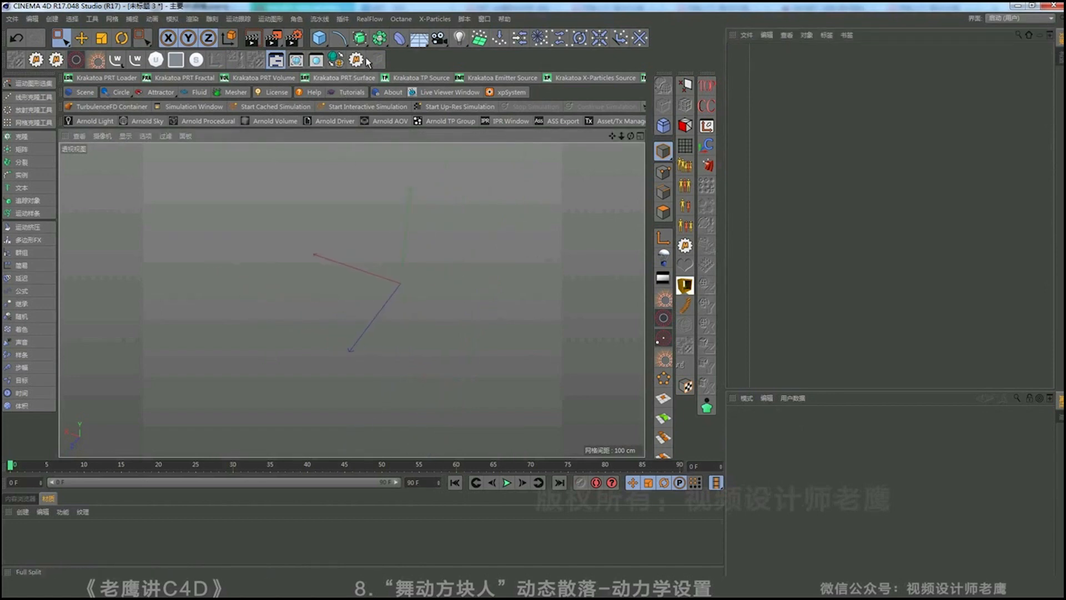
pyautogui.moveTo(320, 38); pyautogui.dragTo(426, 81)
pyautogui.click(424, 79)
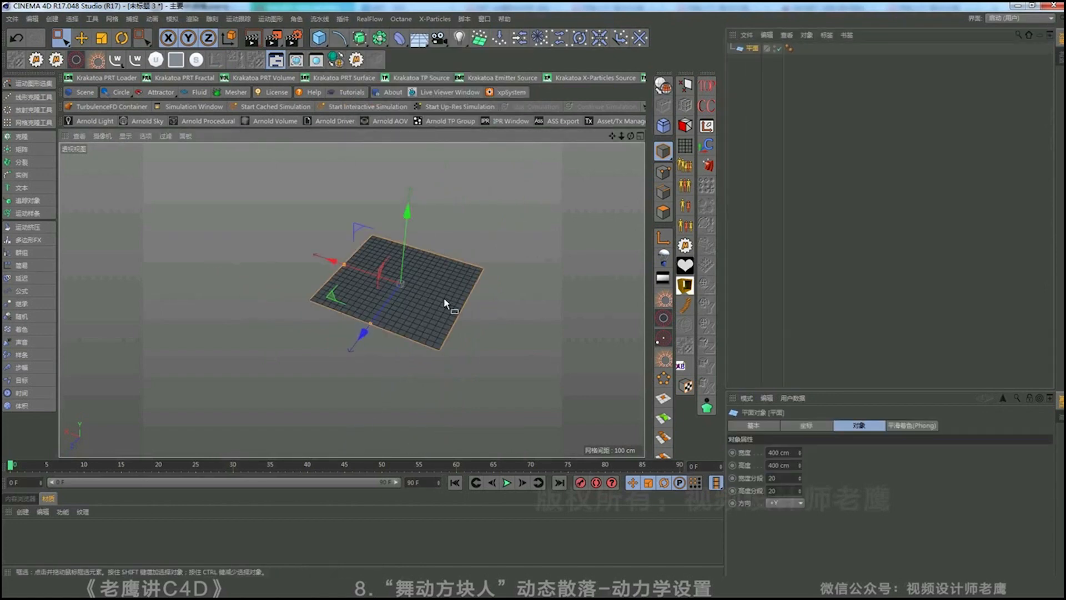
pyautogui.moveTo(345, 267); pyautogui.dragTo(258, 246)
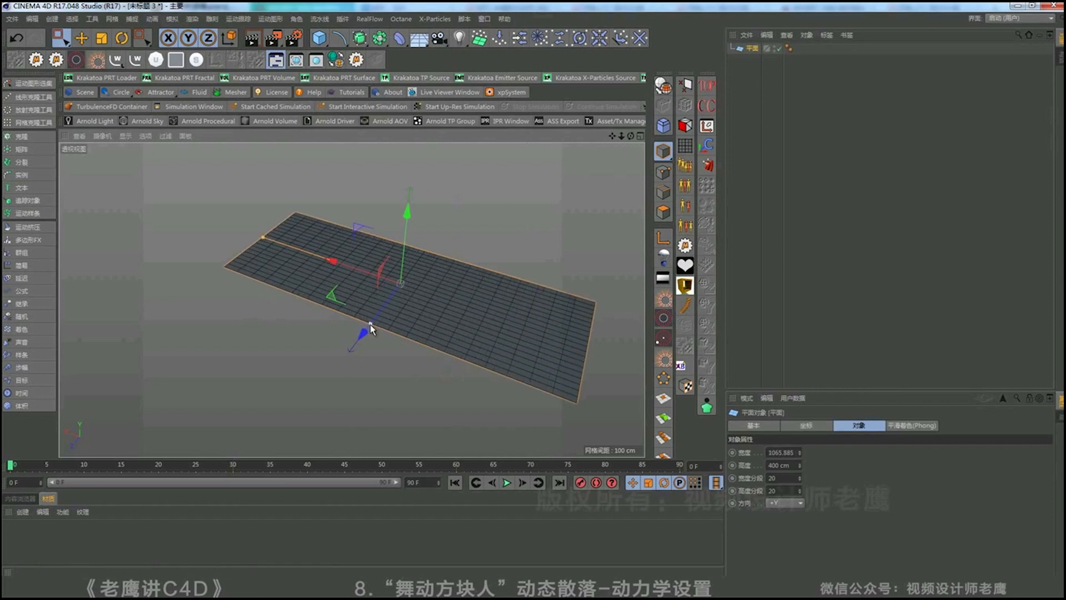
pyautogui.moveTo(370, 323); pyautogui.dragTo(310, 379)
pyautogui.keyDown('alt'); pyautogui.moveTo(399, 362); pyautogui.dragTo(335, 340); pyautogui.keyUp('alt')
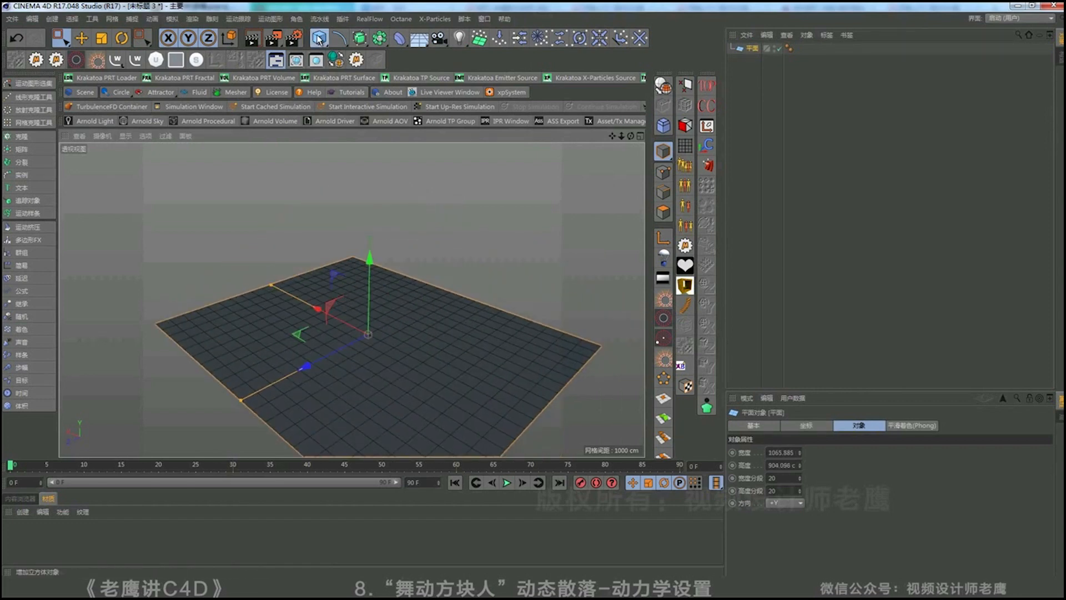
# Add a cube at the plane's centre and scale it down uniformly to about 107.4 cm per side
pyautogui.moveTo(320, 37); pyautogui.dragTo(333, 45)
pyautogui.click(348, 47)
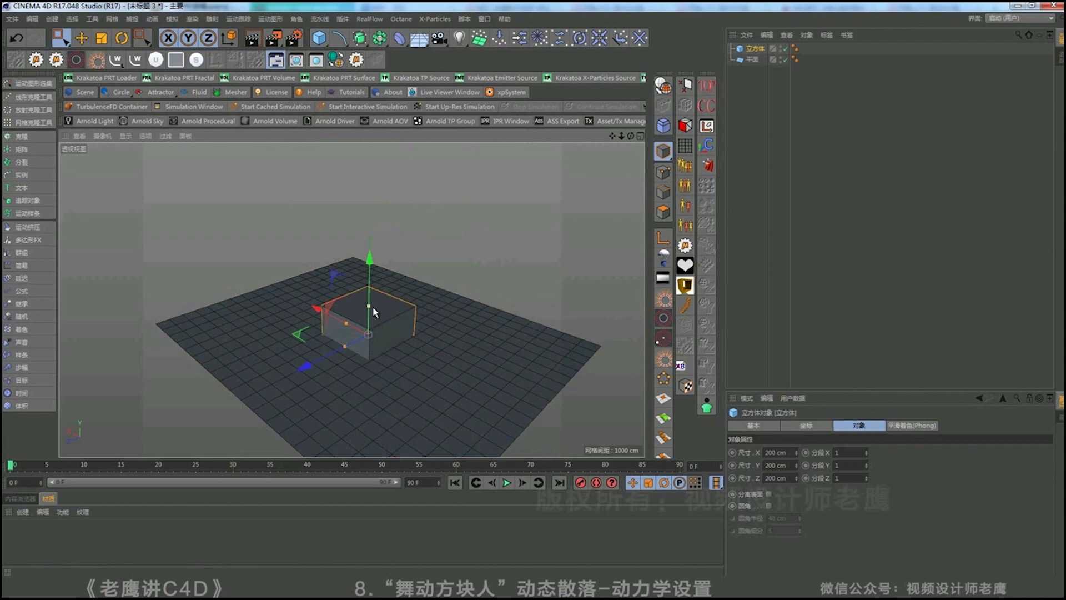
pyautogui.press('t')
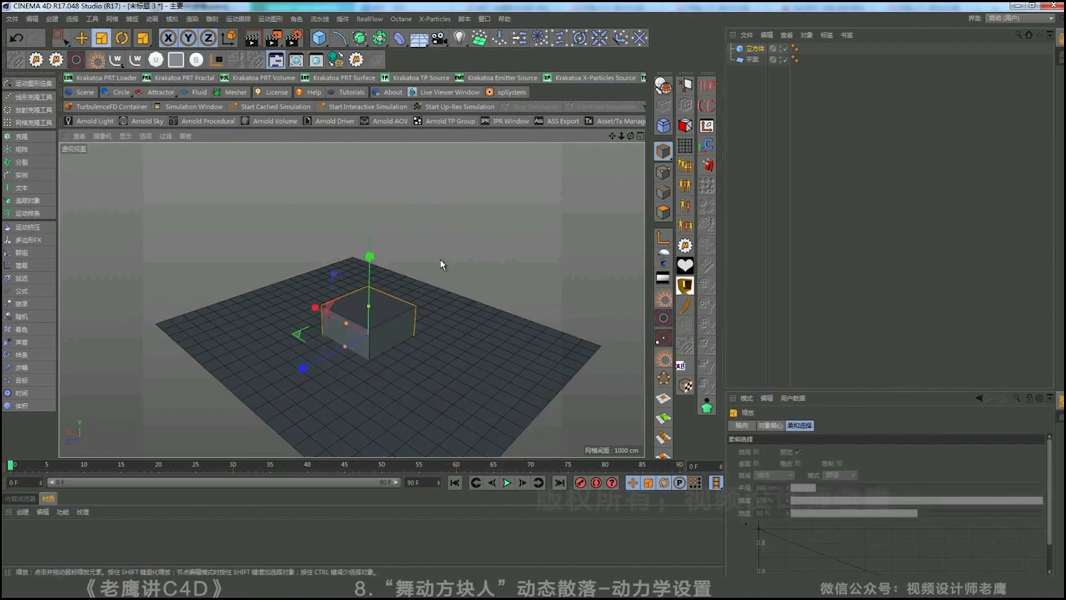
pyautogui.moveTo(358, 332); pyautogui.dragTo(312, 328)
# Raise the cube along Y above the floor plane
pyautogui.press('e')
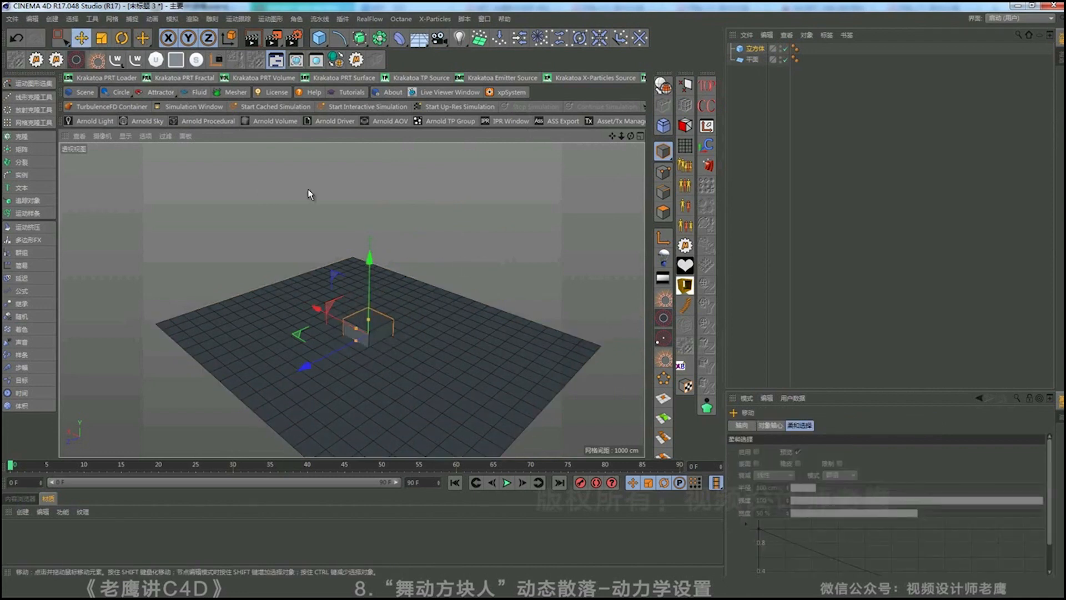
pyautogui.moveTo(361, 265); pyautogui.dragTo(362, 211)
pyautogui.scroll(4, 404, 263)
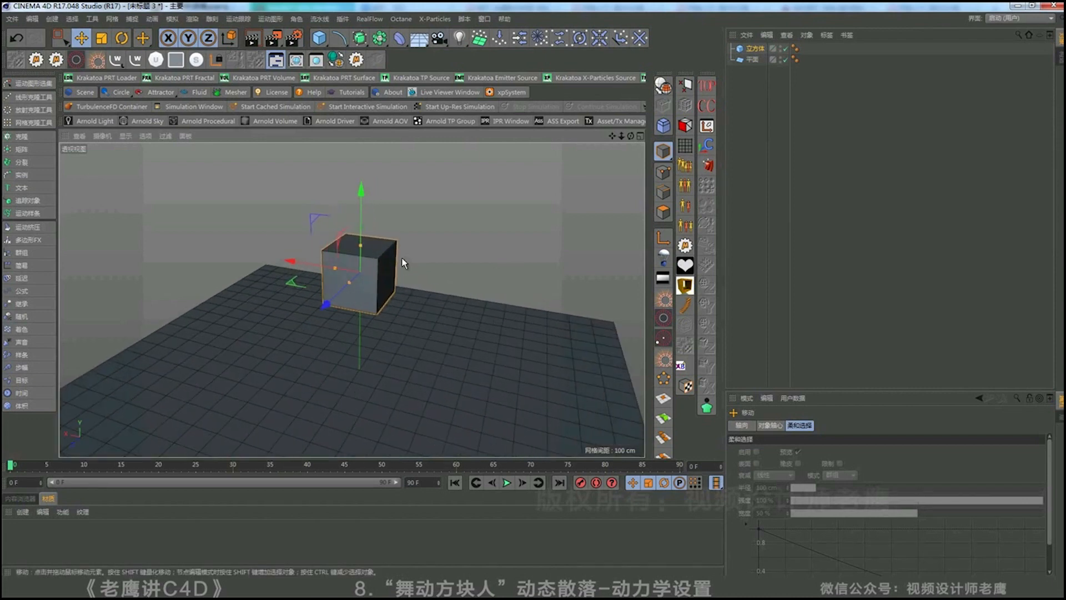
# Duplicate the cube twice and shift the copies along X to opposite sides, the first by about 216 cm, the second by about 460 cm
pyautogui.moveTo(361, 261)
pyautogui.mouseDown()
pyautogui.moveTo(361, 309)
pyautogui.moveTo(451, 307)
pyautogui.moveTo(500, 233)
pyautogui.mouseUp()
pyautogui.hotkey('ctrl', 'c')
pyautogui.hotkey('ctrl', 'v')
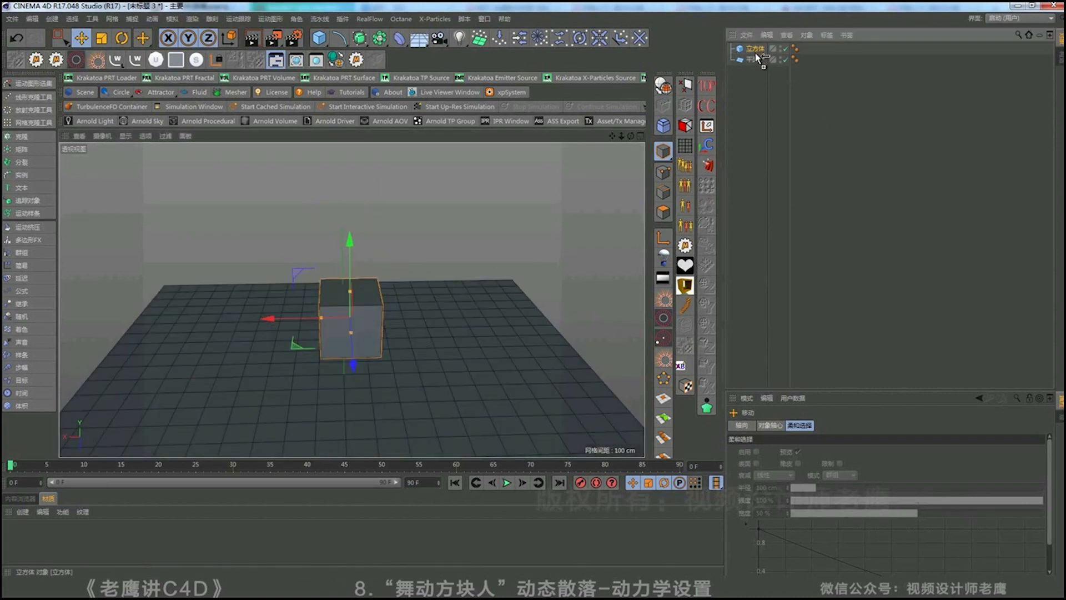
pyautogui.moveTo(333, 316); pyautogui.dragTo(448, 314)
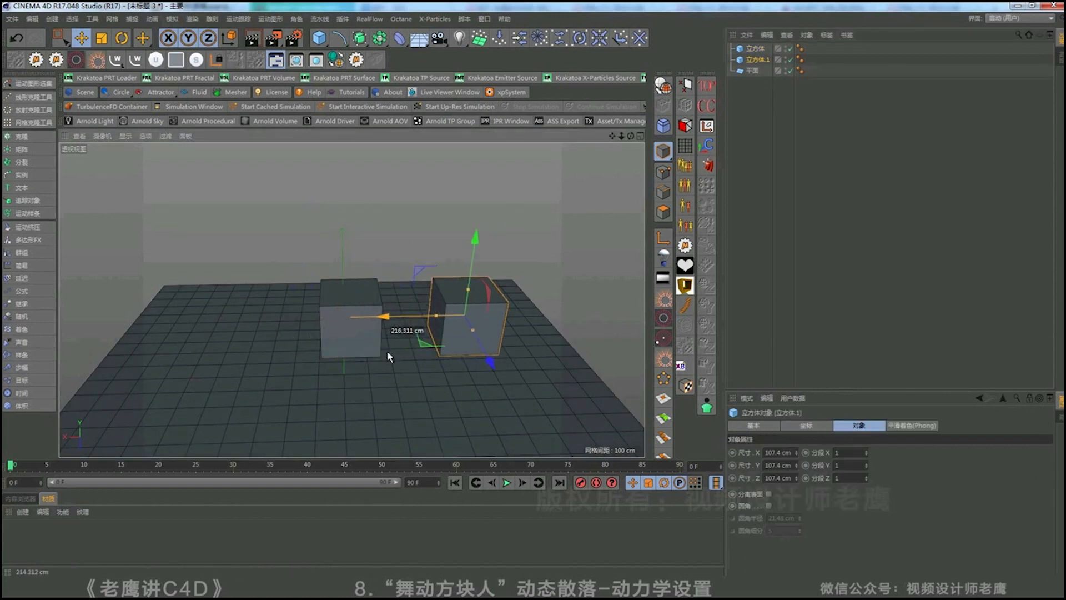
pyautogui.moveTo(751, 60); pyautogui.dragTo(750, 71)
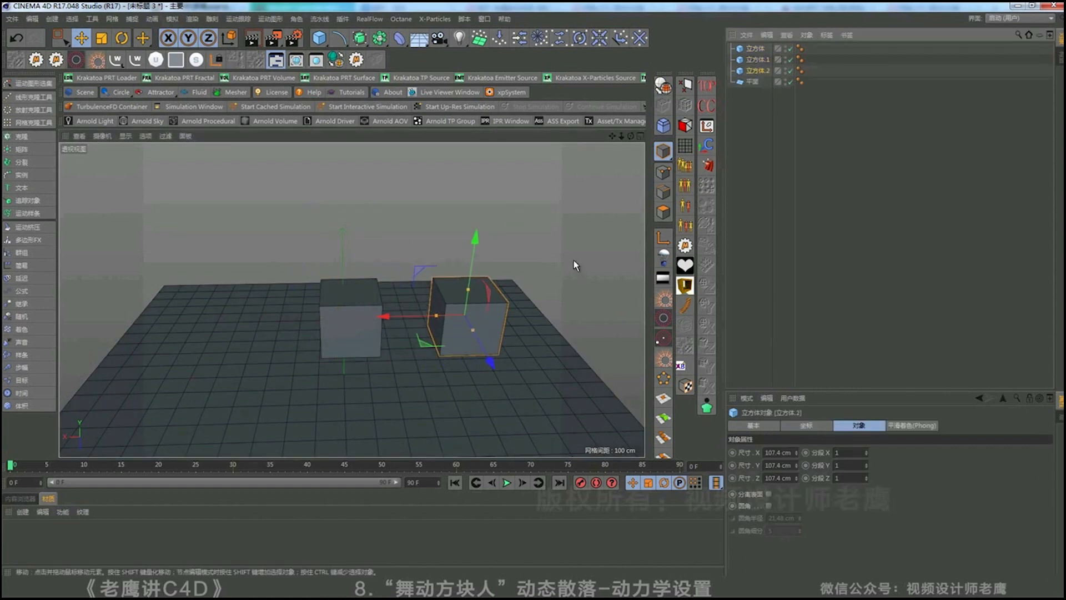
pyautogui.moveTo(385, 317); pyautogui.dragTo(146, 332)
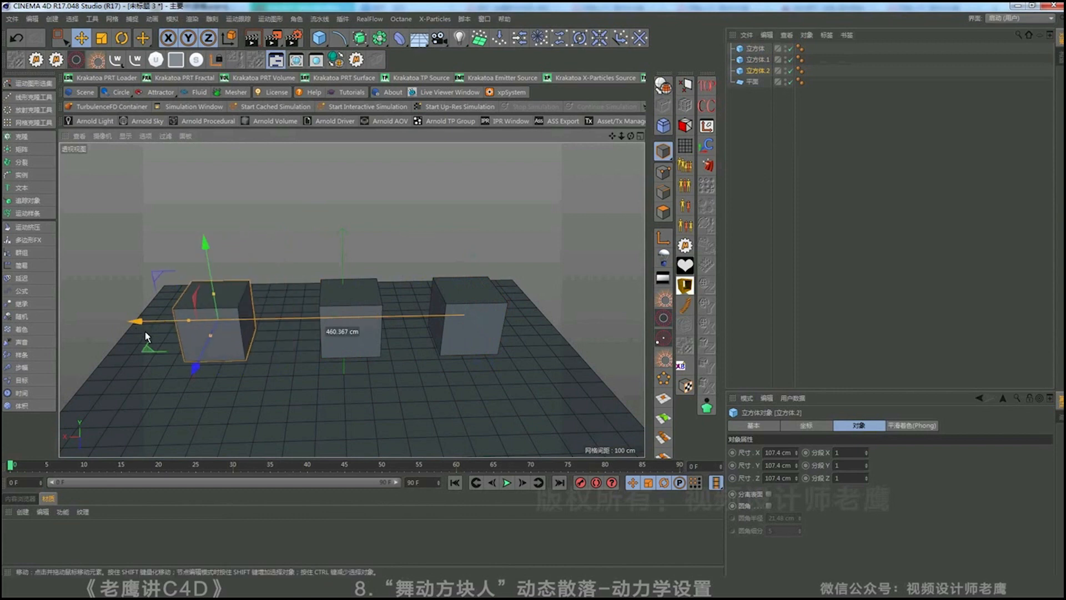
# Duplicate the row of three cubes and move the copies along Z to form a second row
pyautogui.keyDown('alt'); pyautogui.moveTo(331, 317); pyautogui.dragTo(403, 343); pyautogui.keyUp('alt')
pyautogui.scroll(-4, 401, 338)
pyautogui.click(761, 48)
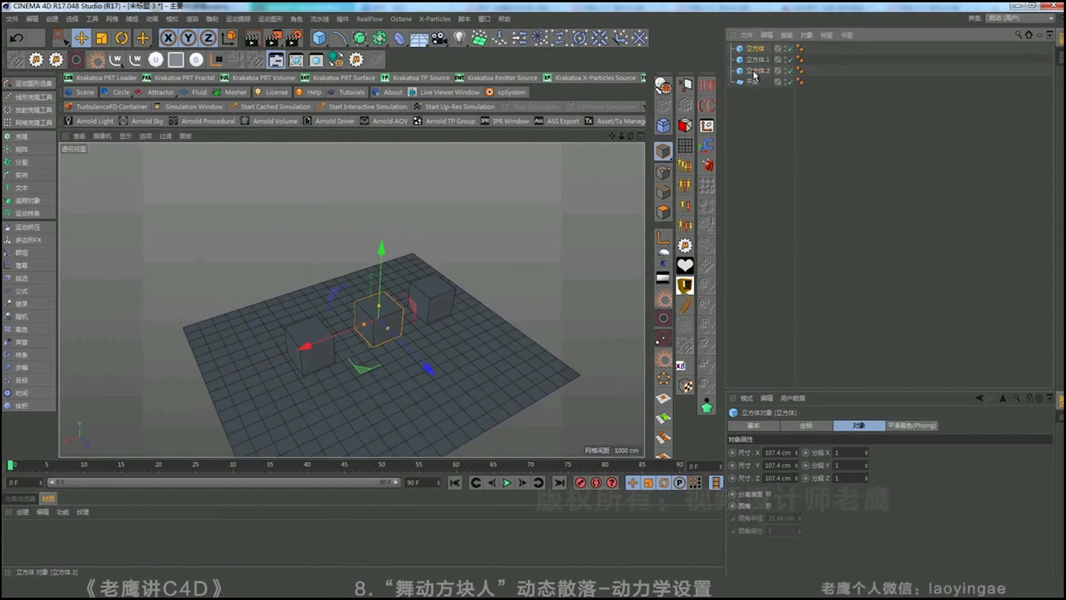
pyautogui.keyDown('shift'); pyautogui.click(753, 71); pyautogui.keyUp('shift')
pyautogui.keyDown('ctrl'); pyautogui.moveTo(759, 73); pyautogui.dragTo(759, 87); pyautogui.keyUp('ctrl')
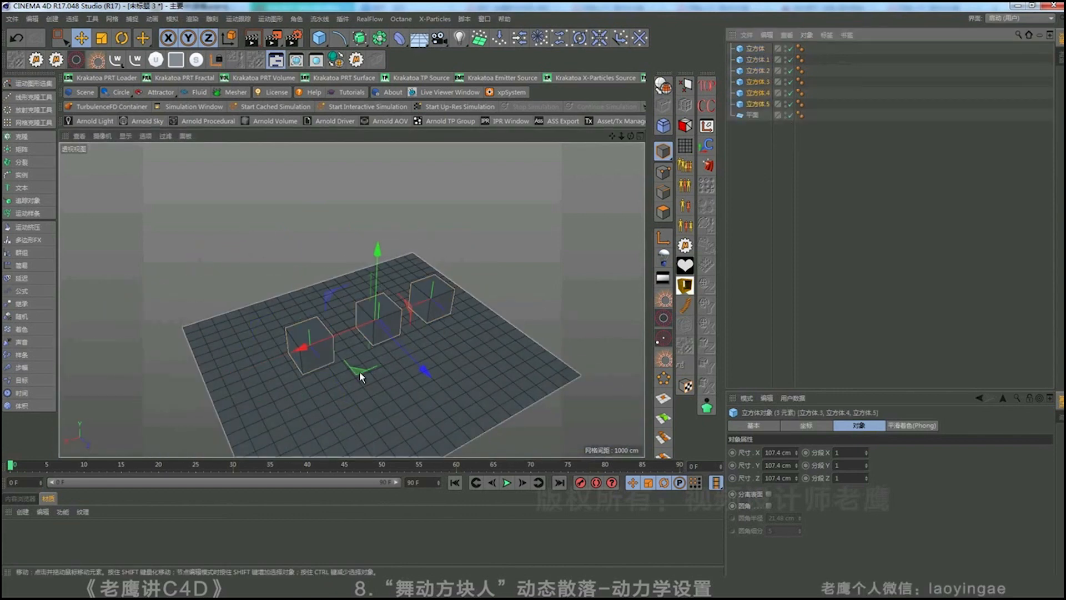
pyautogui.moveTo(421, 371); pyautogui.dragTo(467, 431)
pyautogui.click(837, 299)
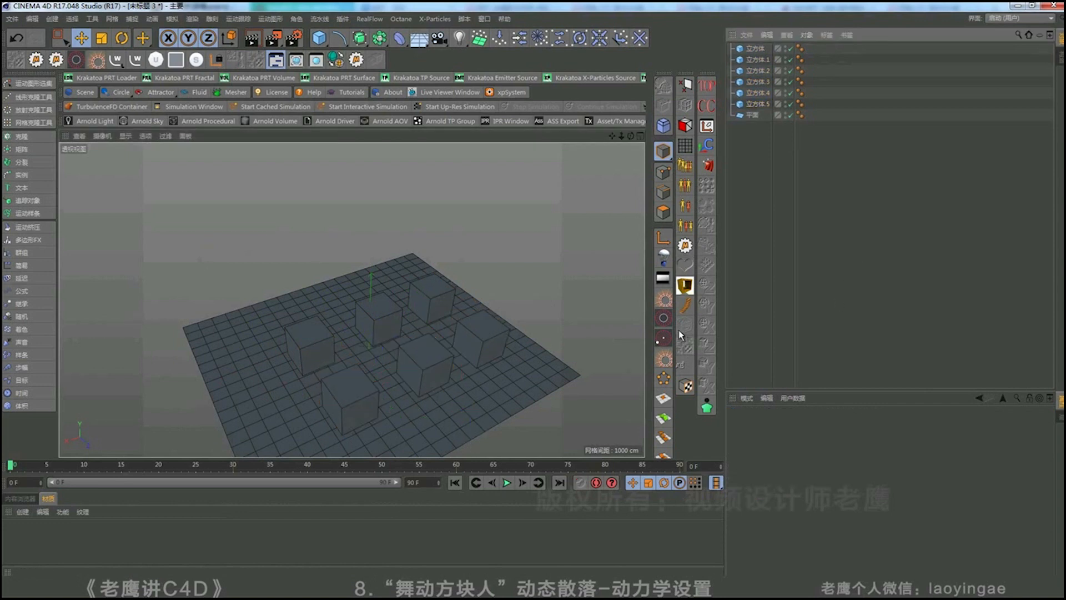
# Extend the floor plane along Z to a height of about 1432 cm
pyautogui.click(489, 418)
pyautogui.keyDown('alt'); pyautogui.moveTo(473, 406); pyautogui.dragTo(474, 309, button='middle'); pyautogui.keyUp('alt')
pyautogui.moveTo(457, 351); pyautogui.dragTo(543, 408)
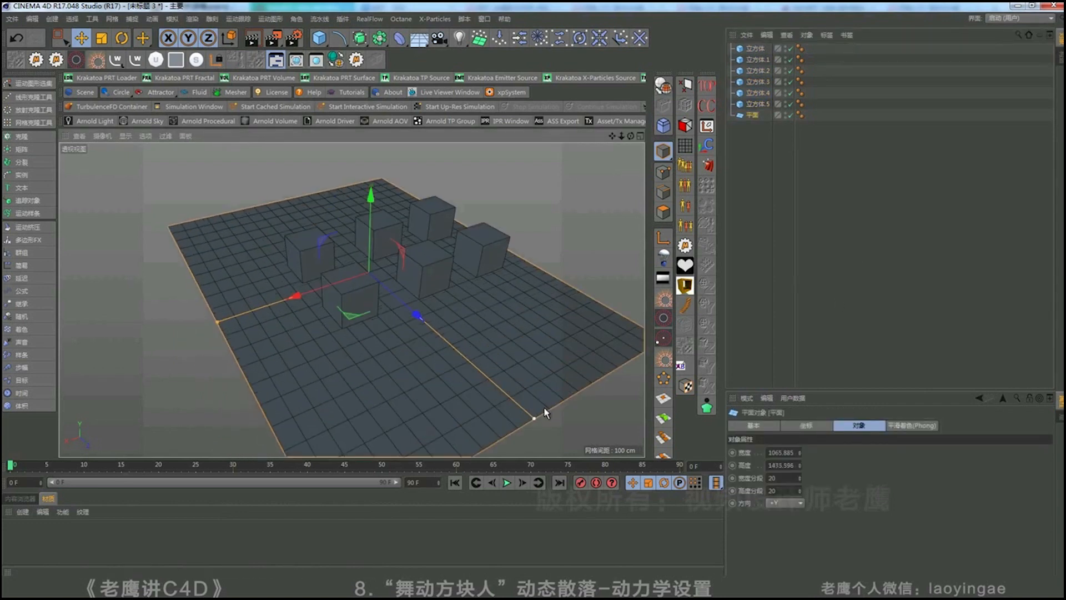
pyautogui.click(825, 239)
pyautogui.moveTo(401, 277)
pyautogui.keyDown('alt'); pyautogui.mouseDown()
pyautogui.moveTo(422, 247)
pyautogui.moveTo(405, 266)
pyautogui.mouseUp(); pyautogui.keyUp('alt')
pyautogui.scroll(3, 406, 271)
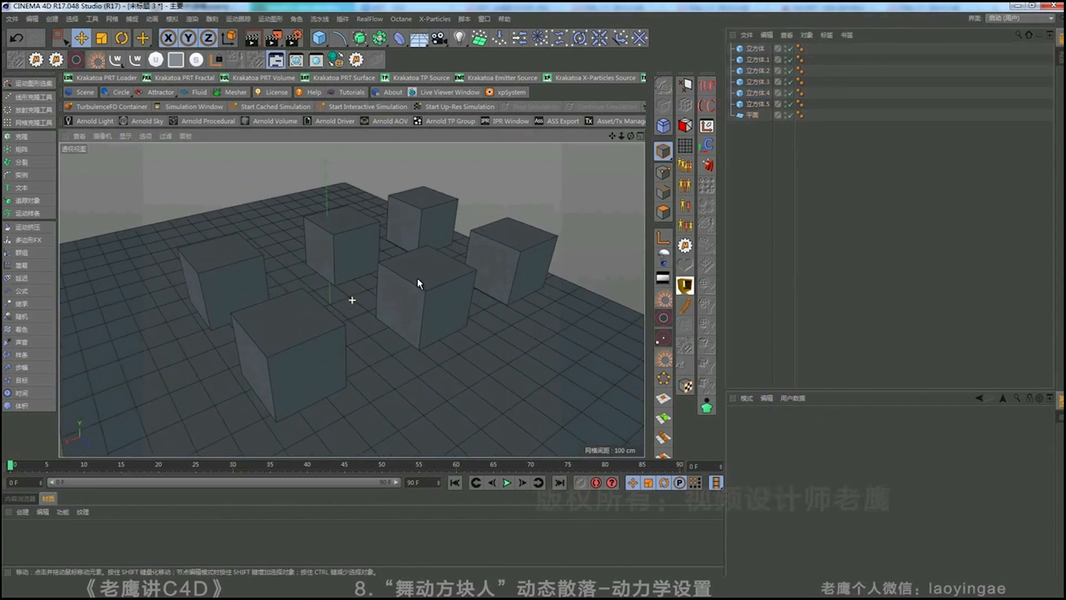
# Add another cube at the origin and scale it down uniformly
pyautogui.click(319, 38)
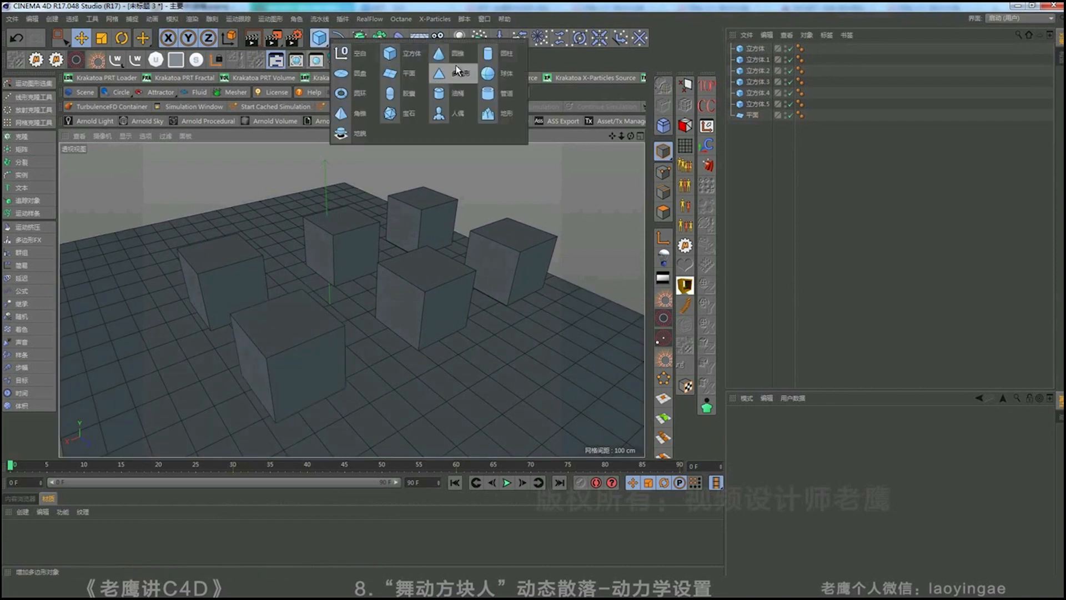
pyautogui.click(391, 54)
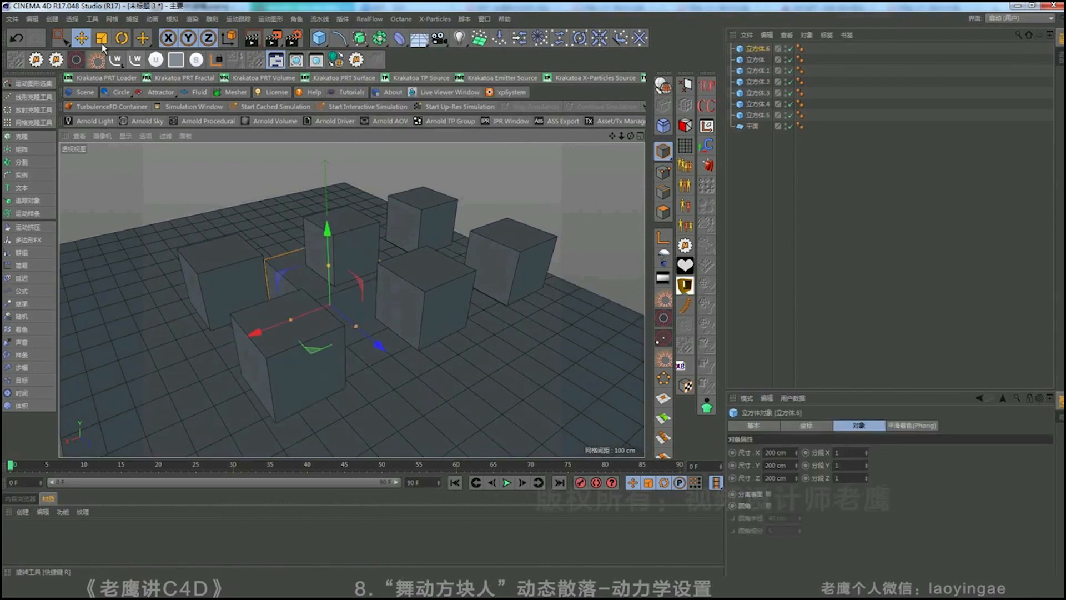
pyautogui.click(102, 38)
pyautogui.moveTo(368, 166); pyautogui.dragTo(144, 215)
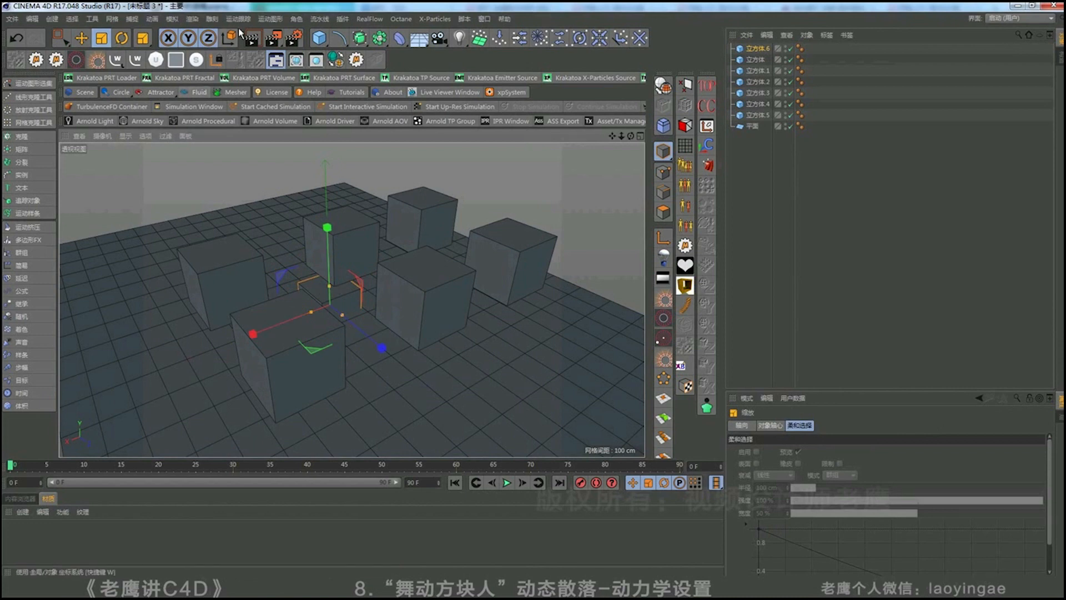
# Create a Cloner containing the new small cube and set its mode to grid array (网格排列)
pyautogui.click(270, 19)
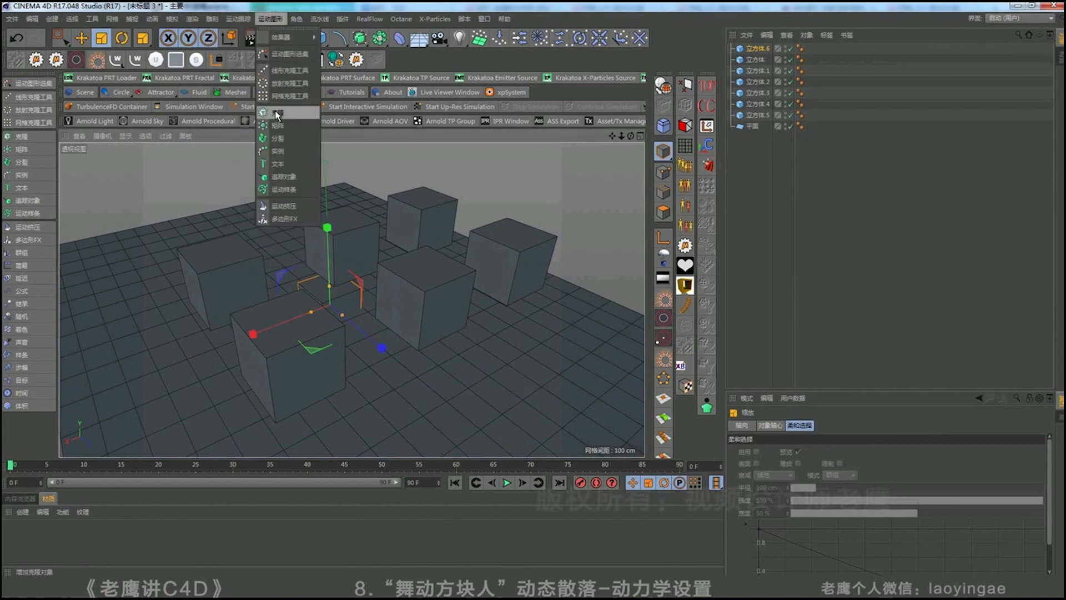
pyautogui.click(277, 113)
pyautogui.moveTo(745, 63); pyautogui.dragTo(753, 49)
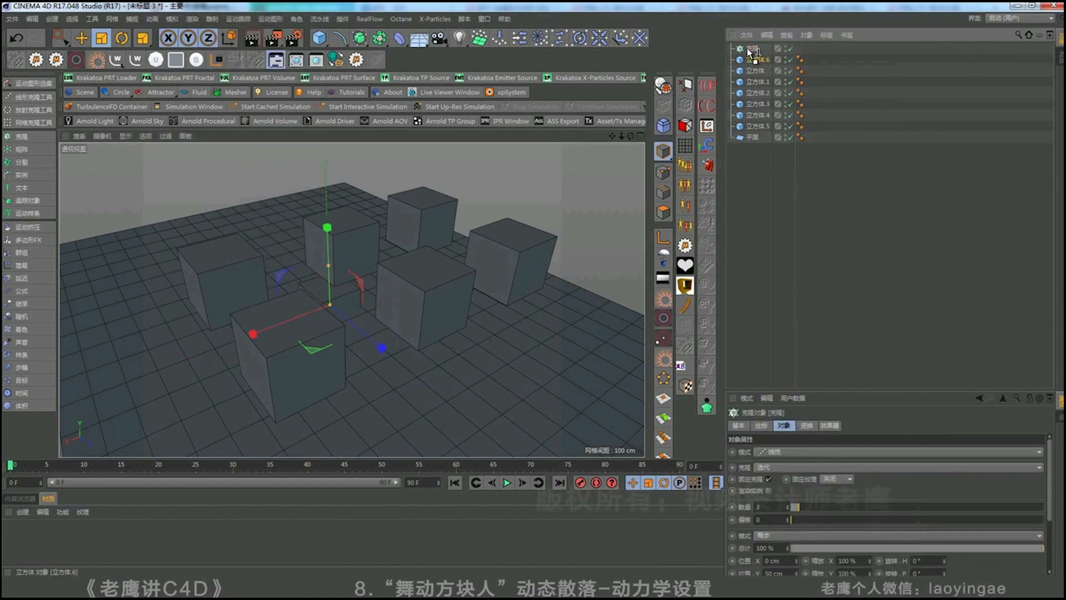
pyautogui.click(775, 451)
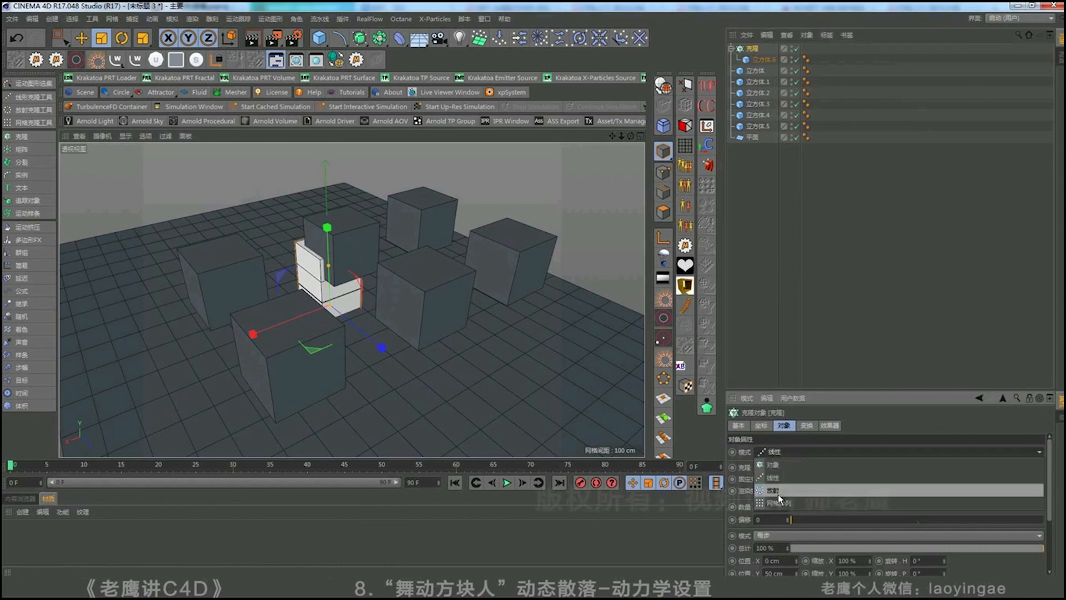
pyautogui.click(777, 491)
pyautogui.scroll(-5, 465, 310)
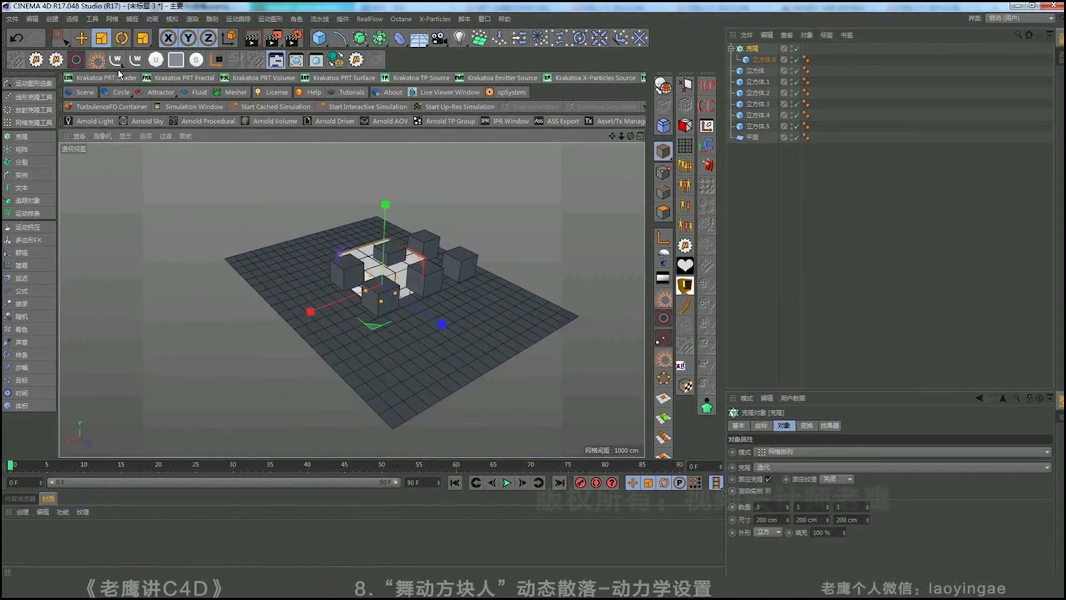
# Raise the cloner above the six floor cubes and shrink its source cube to leave gaps between the clones
pyautogui.click(81, 38)
pyautogui.moveTo(383, 217); pyautogui.dragTo(388, 96)
pyautogui.moveTo(448, 203); pyautogui.dragTo(482, 218)
pyautogui.moveTo(422, 246)
pyautogui.keyDown('alt'); pyautogui.mouseDown()
pyautogui.moveTo(464, 250)
pyautogui.moveTo(408, 237)
pyautogui.mouseUp(); pyautogui.keyUp('alt')
pyautogui.click(756, 60)
pyautogui.click(107, 39)
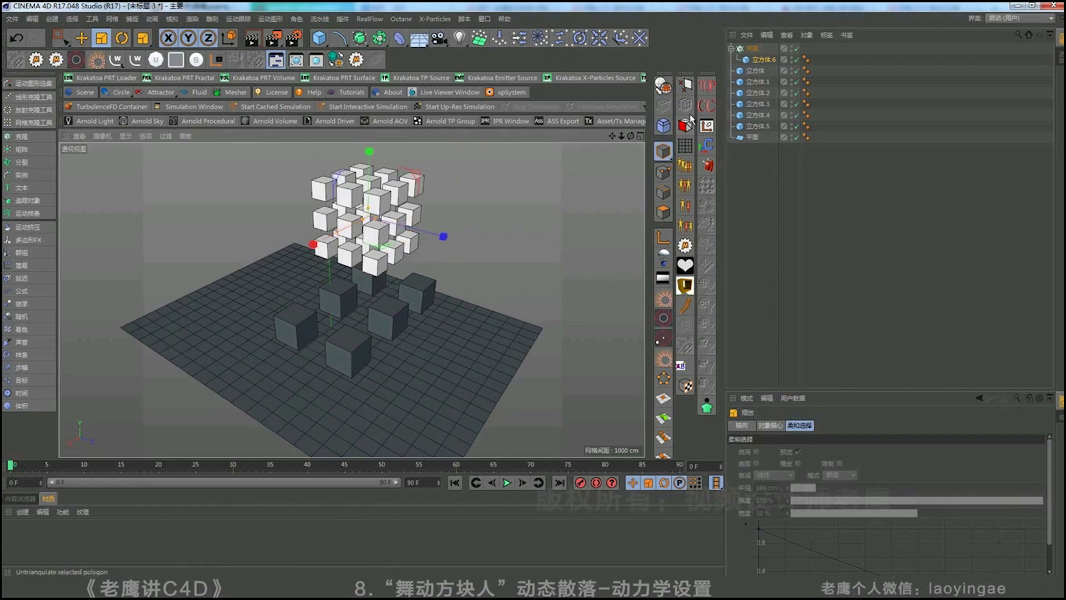
# Set the cloner's grid count to 4 × 4 × 4
pyautogui.click(756, 49)
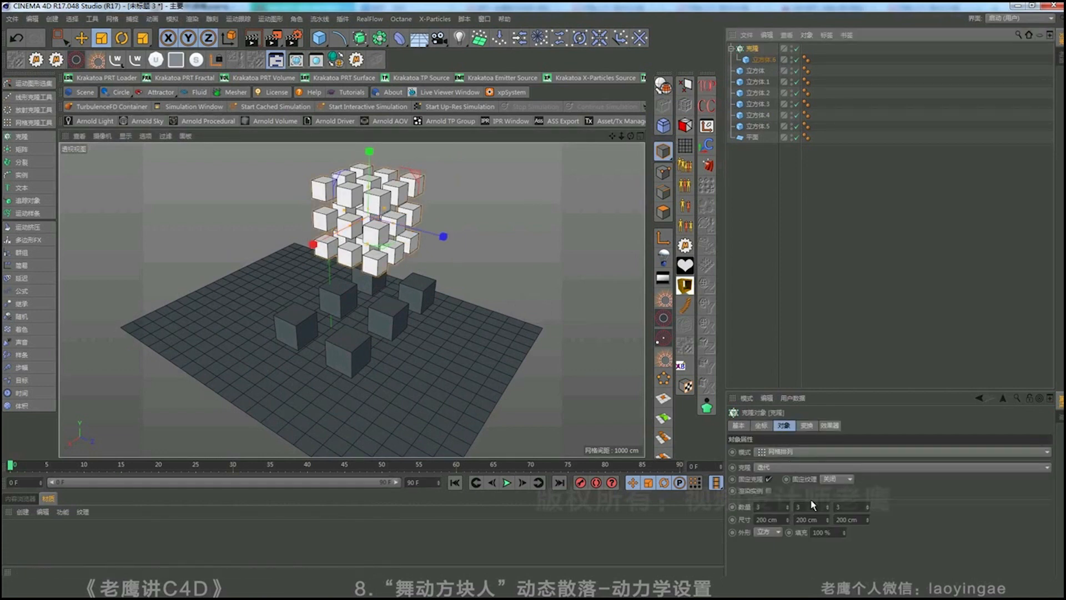
pyautogui.moveTo(787, 508); pyautogui.dragTo(786, 506)
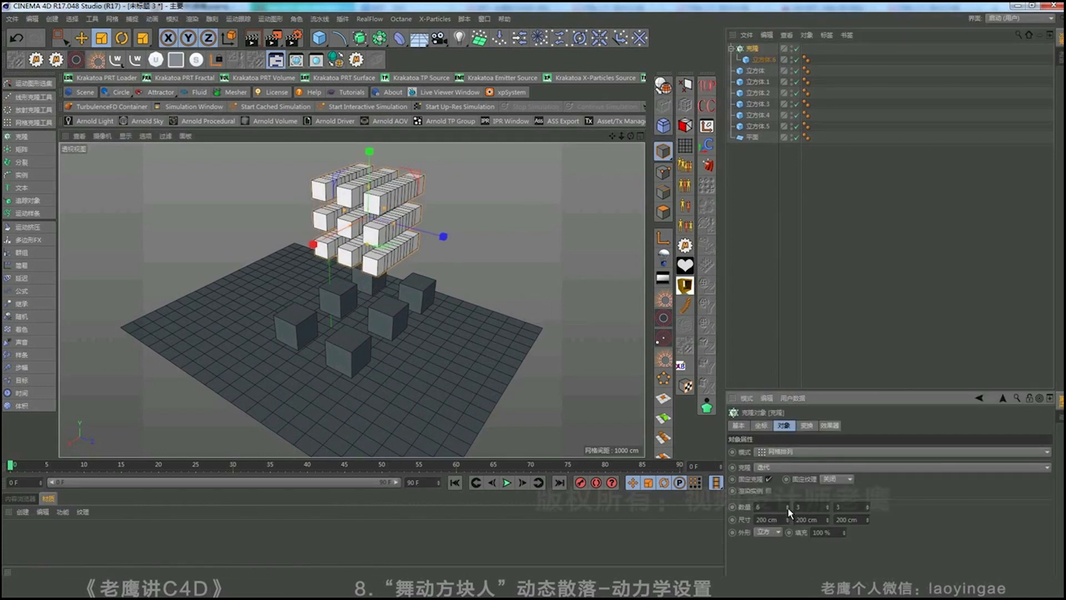
pyautogui.click(788, 511)
pyautogui.click(788, 511)
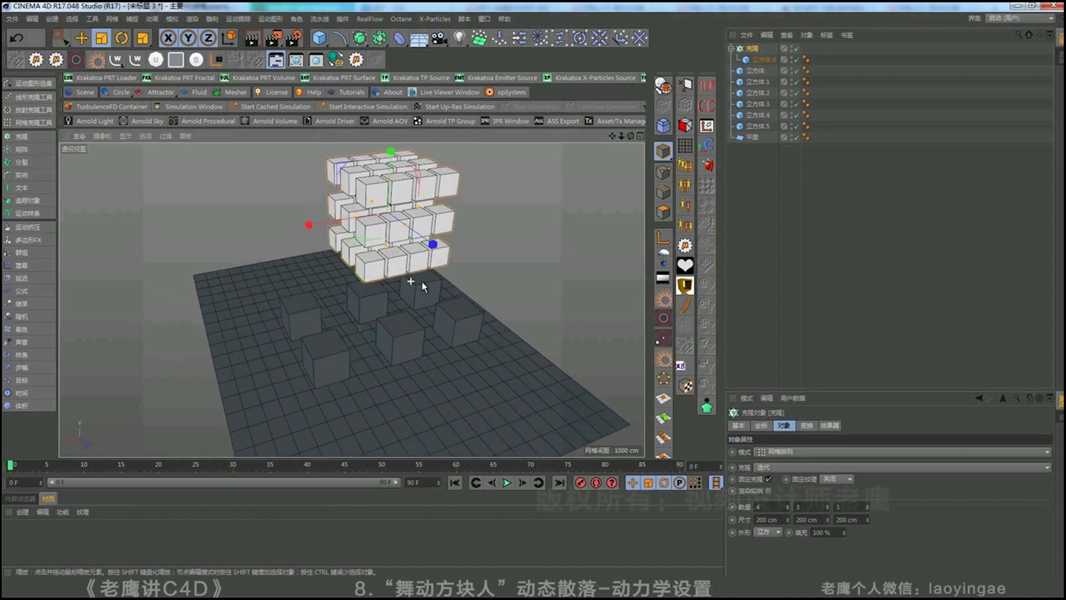
pyautogui.click(827, 505)
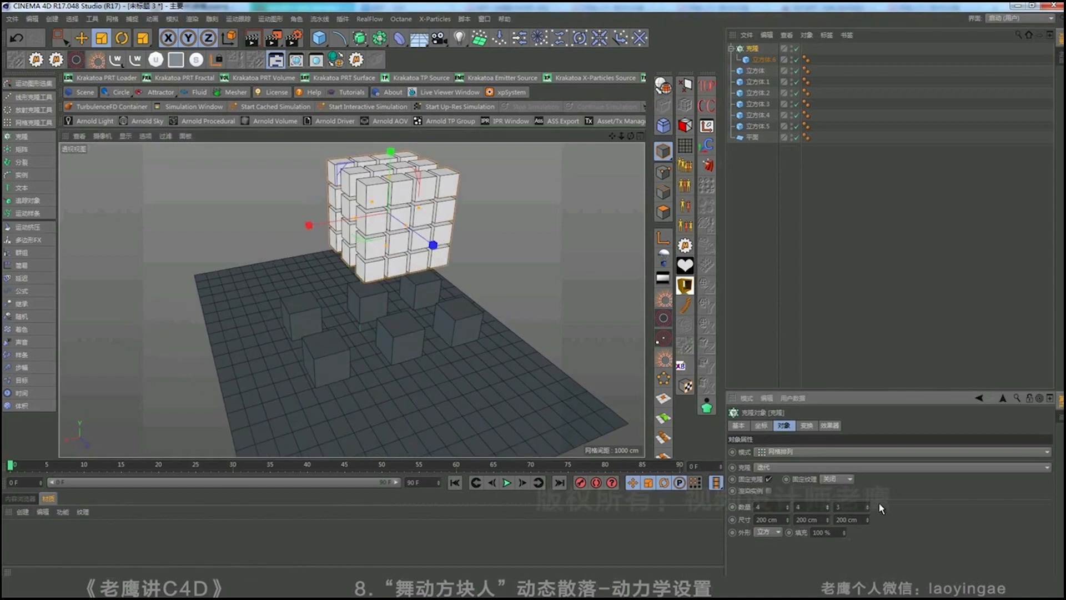
pyautogui.click(867, 504)
# Widen the clone grid to about 468 cm along X and set its X count to 8
pyautogui.moveTo(454, 273)
pyautogui.keyDown('alt'); pyautogui.mouseDown()
pyautogui.moveTo(528, 255)
pyautogui.moveTo(438, 278)
pyautogui.moveTo(330, 241)
pyautogui.moveTo(311, 247)
pyautogui.mouseUp(); pyautogui.keyUp('alt')
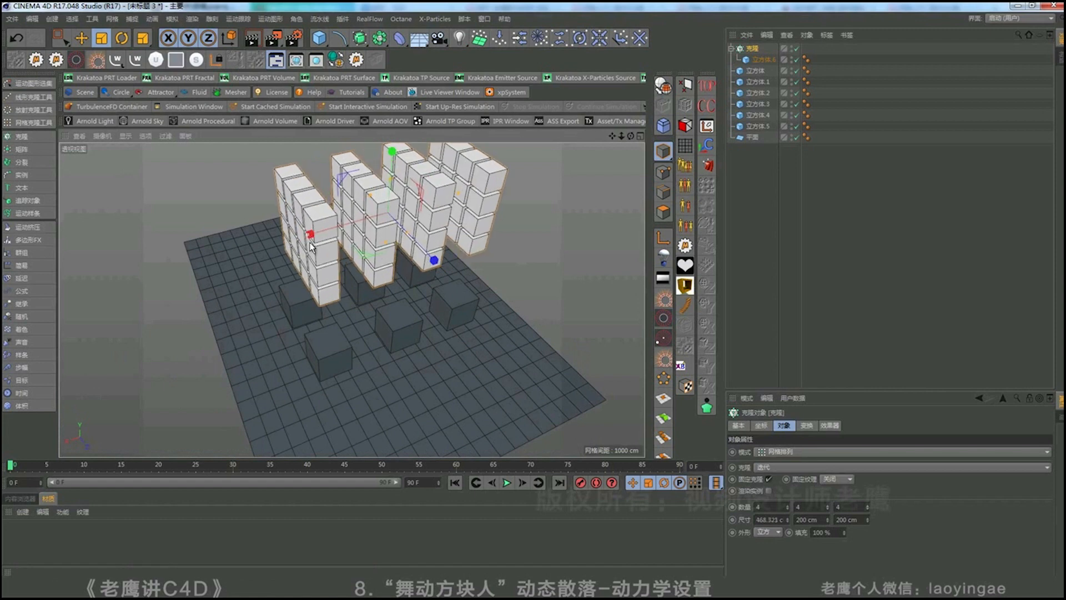
pyautogui.click(867, 502)
pyautogui.hotkey('ctrl', 'z')
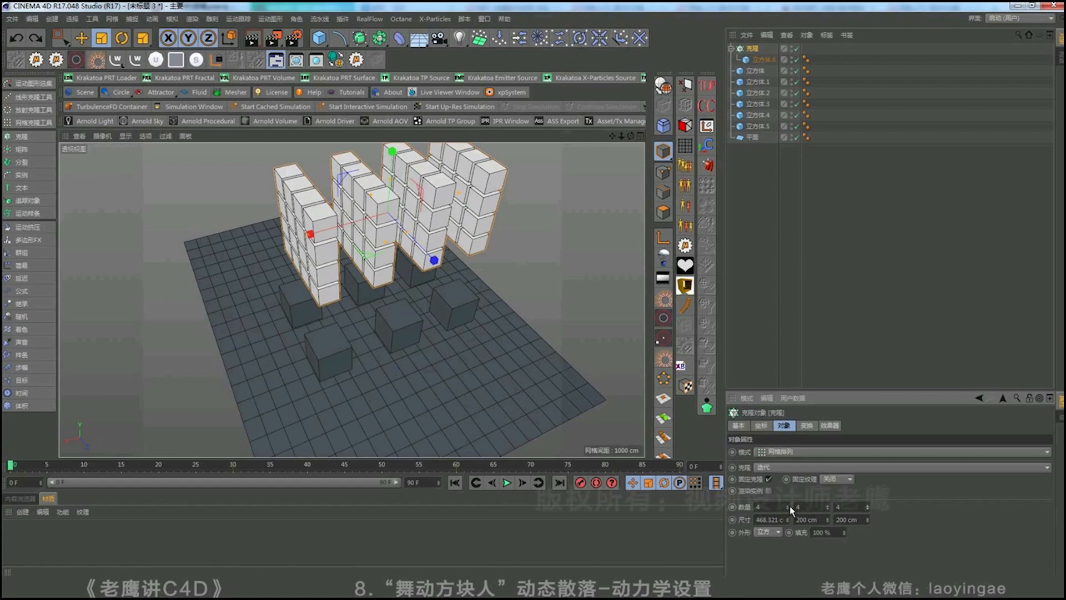
pyautogui.moveTo(787, 506); pyautogui.dragTo(821, 501)
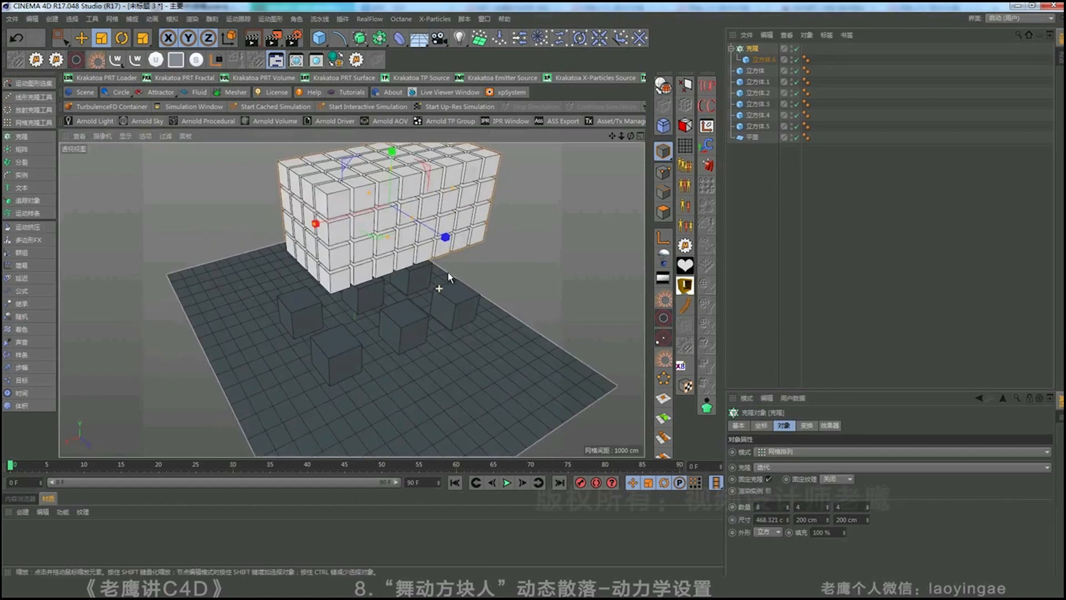
pyautogui.keyDown('alt'); pyautogui.moveTo(449, 276); pyautogui.dragTo(374, 400); pyautogui.keyUp('alt')
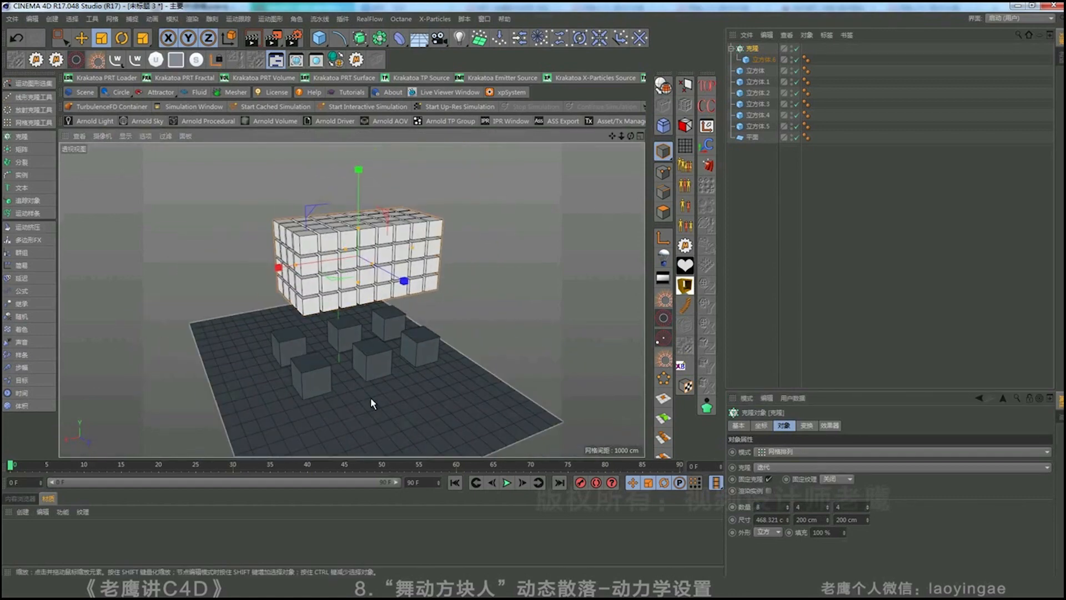
# Enlarge the floor plane along its width so it extends well beyond the cubes
pyautogui.click(374, 399)
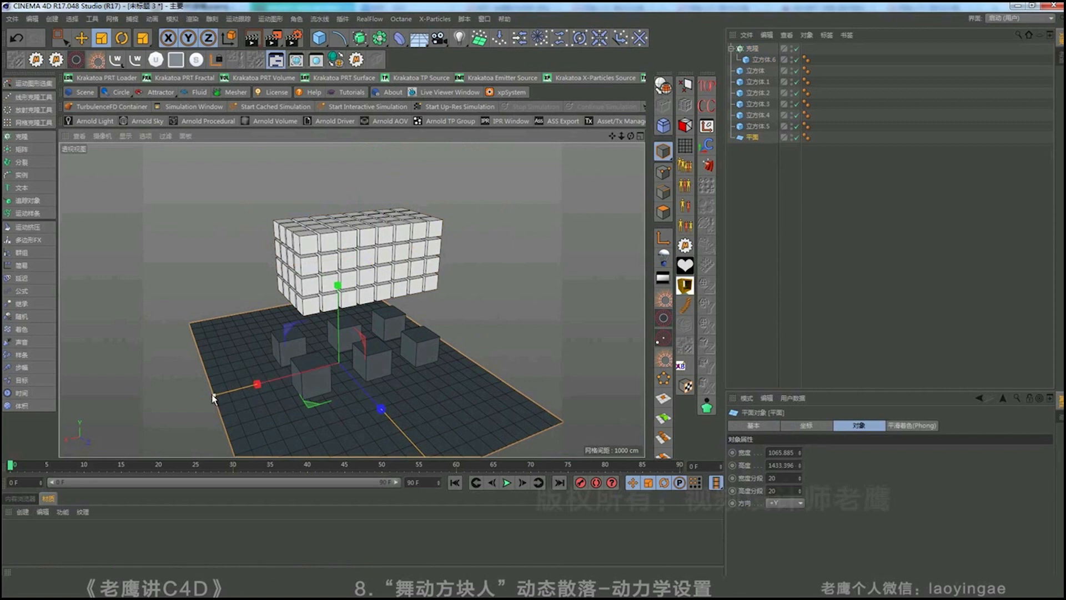
pyautogui.moveTo(213, 395); pyautogui.dragTo(63, 430)
pyautogui.click(937, 205)
pyautogui.keyDown('alt'); pyautogui.moveTo(501, 308); pyautogui.dragTo(436, 336); pyautogui.keyUp('alt')
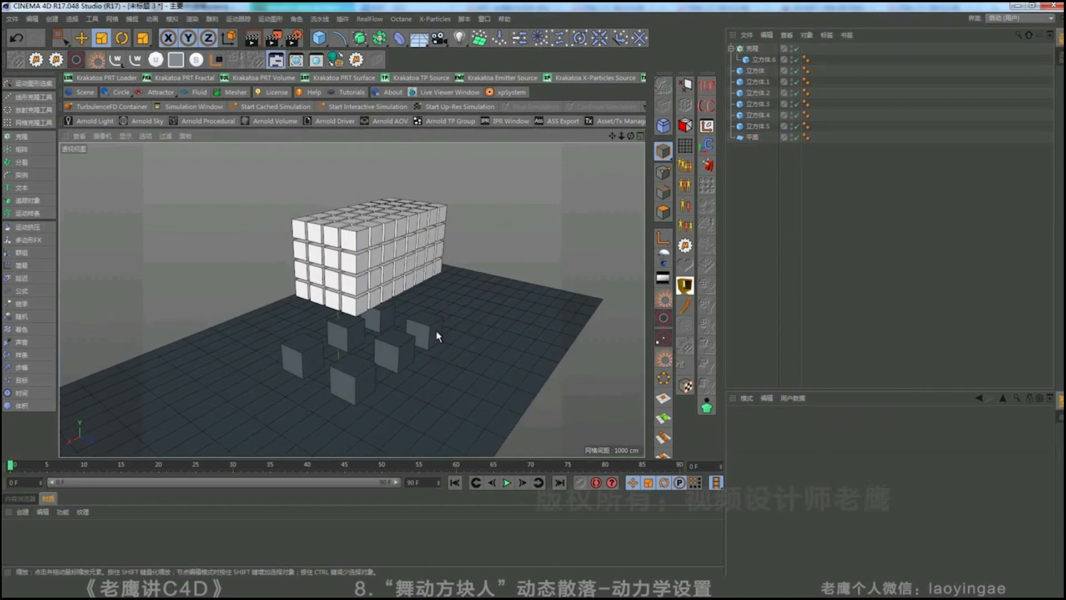
# Add a rigid body (刚体) simulation tag to the cloner
pyautogui.rightClick(758, 51)
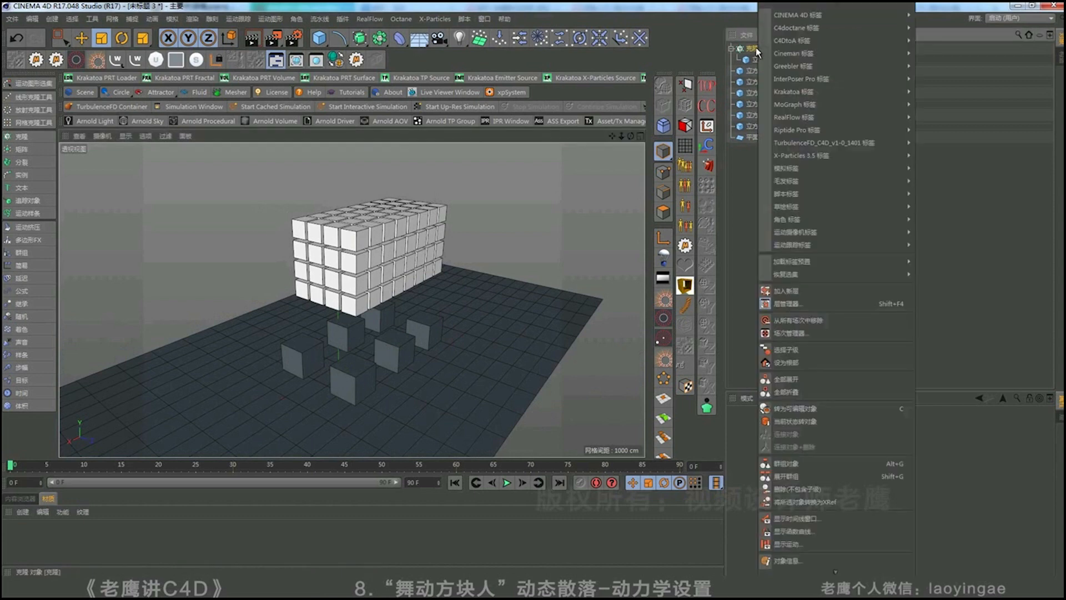
pyautogui.moveTo(833, 168)
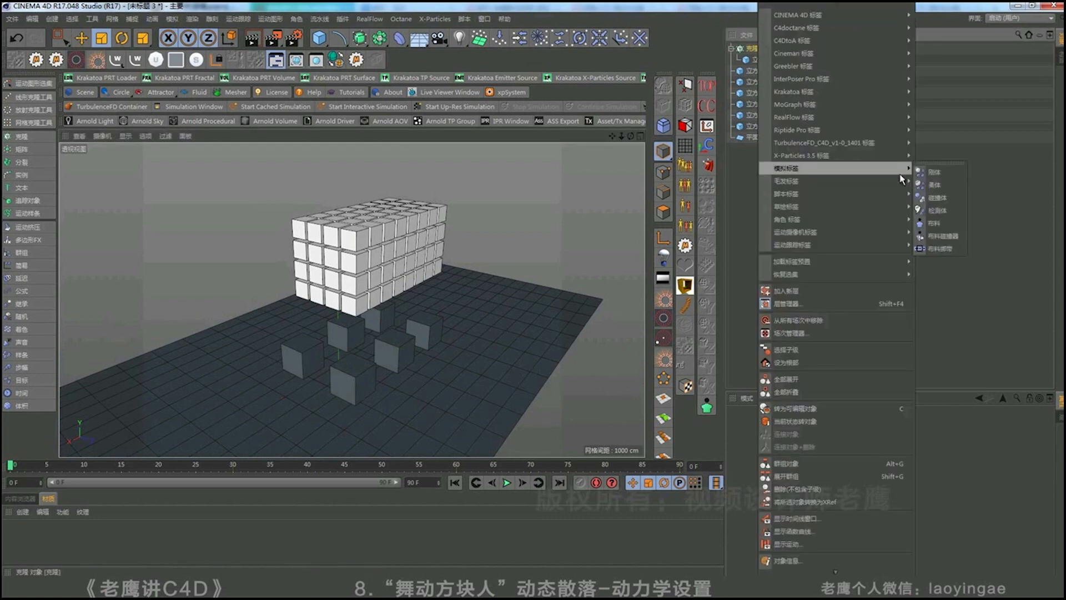
pyautogui.click(935, 173)
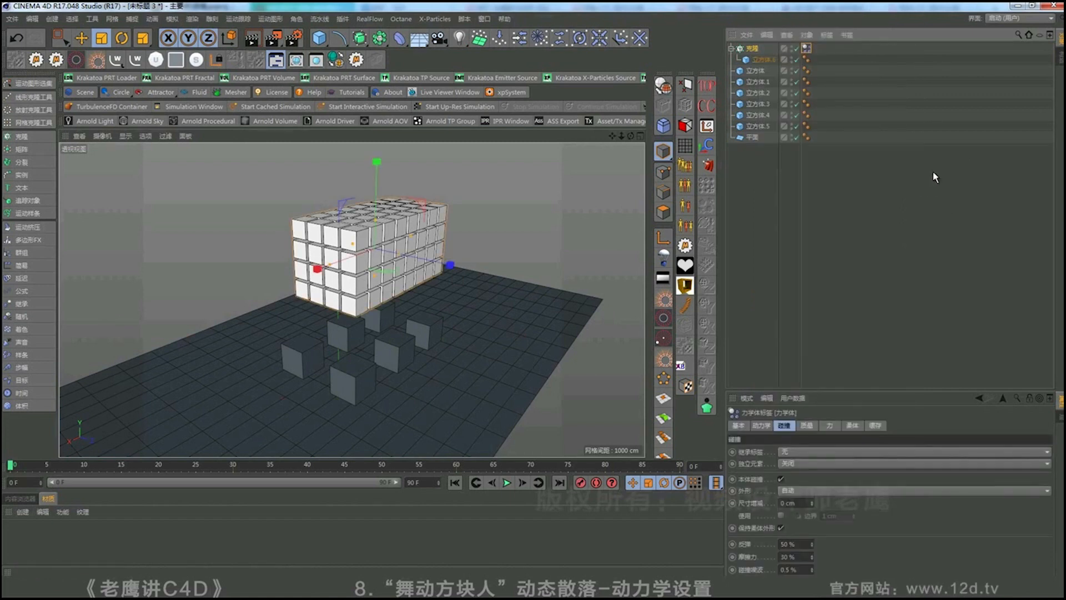
# Add a collider body (碰撞体) simulation tag to the floor plane
pyautogui.click(753, 137)
pyautogui.rightClick(753, 138)
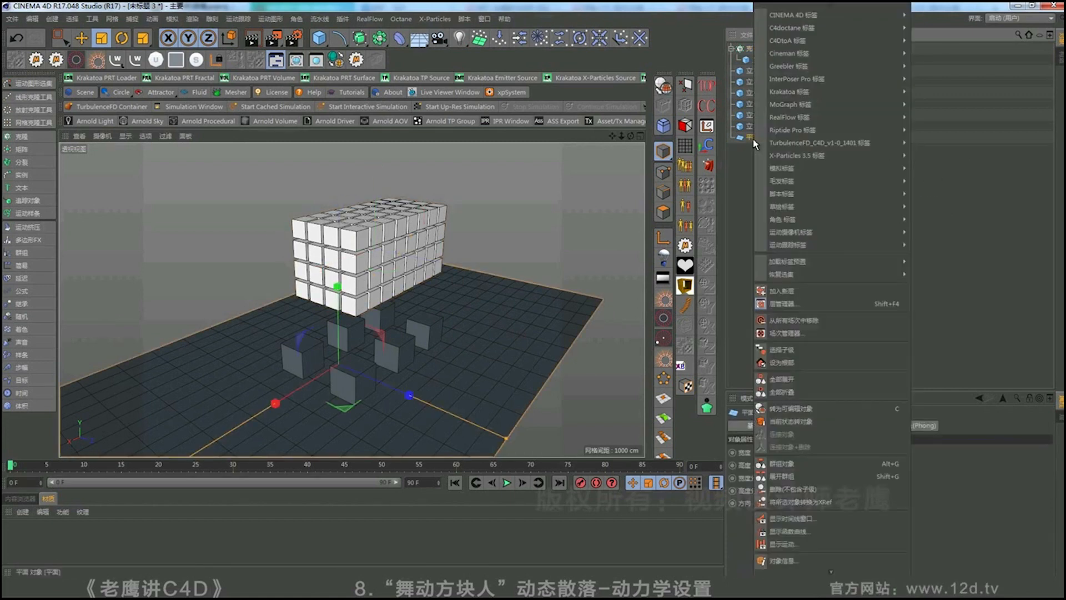
pyautogui.moveTo(793, 169)
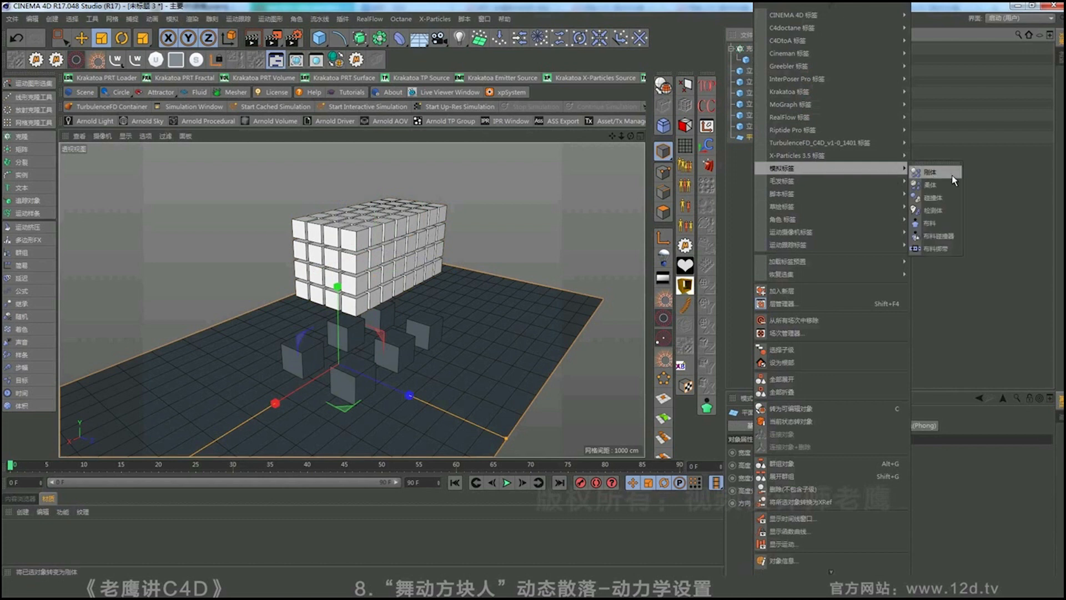
pyautogui.click(936, 197)
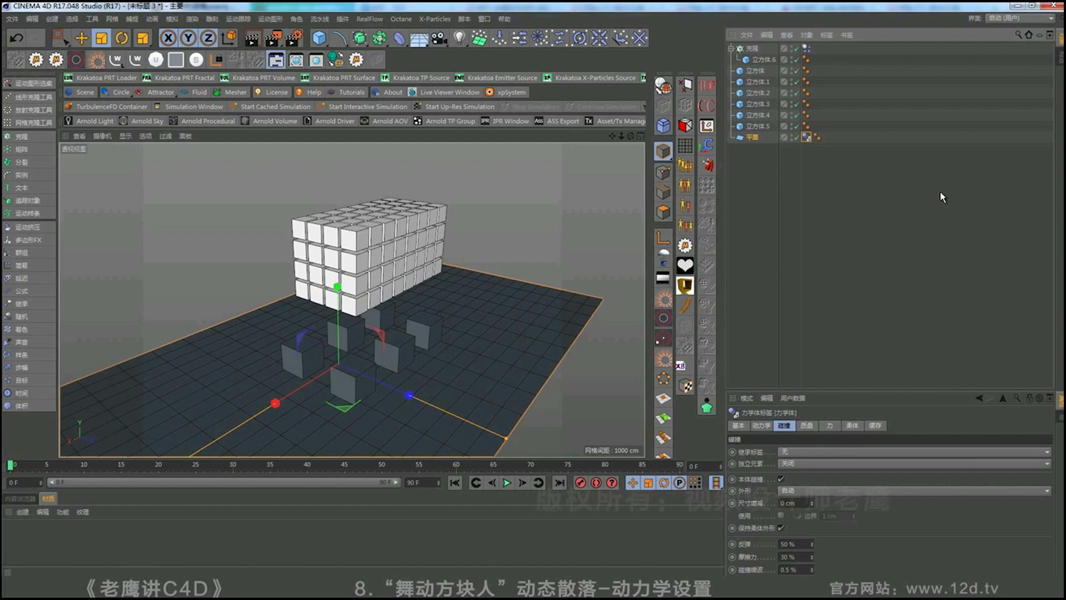
# Play the simulation to check how the clone grid falls and return to the first frame
pyautogui.click(906, 170)
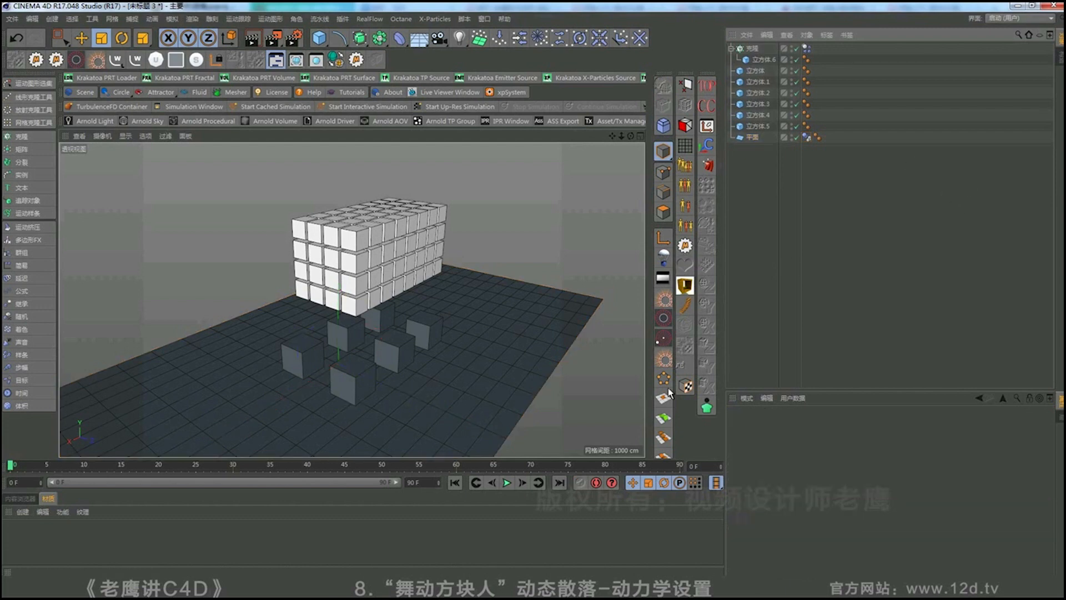
pyautogui.click(507, 482)
pyautogui.click(454, 483)
# Set the inherit tag option (继承标签) of the cloner's dynamics tag to apply to children (应用标签到子级)
pyautogui.click(806, 48)
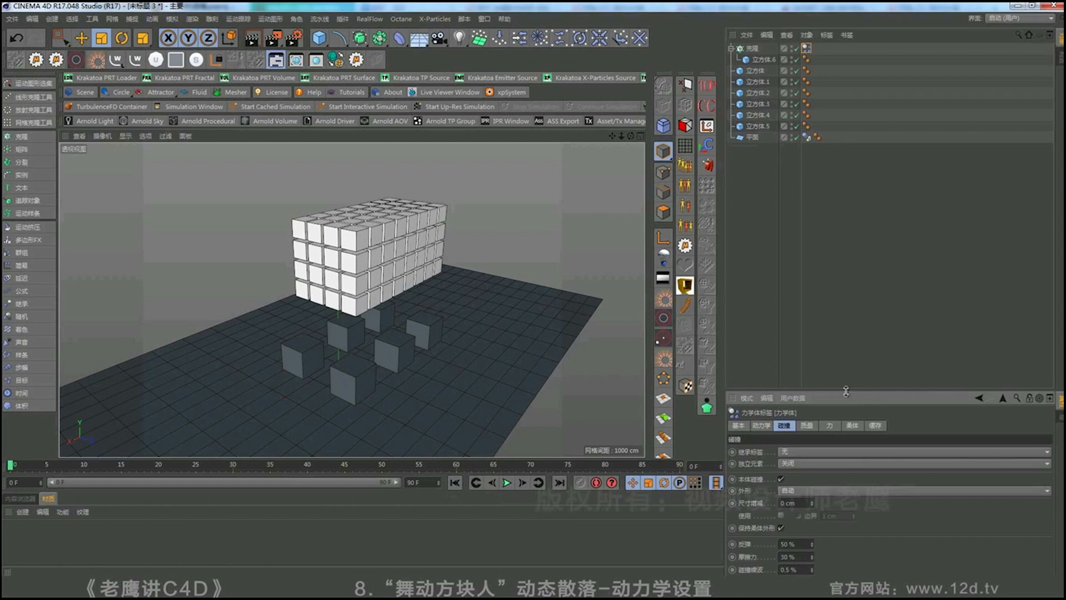
pyautogui.moveTo(848, 395); pyautogui.dragTo(861, 270)
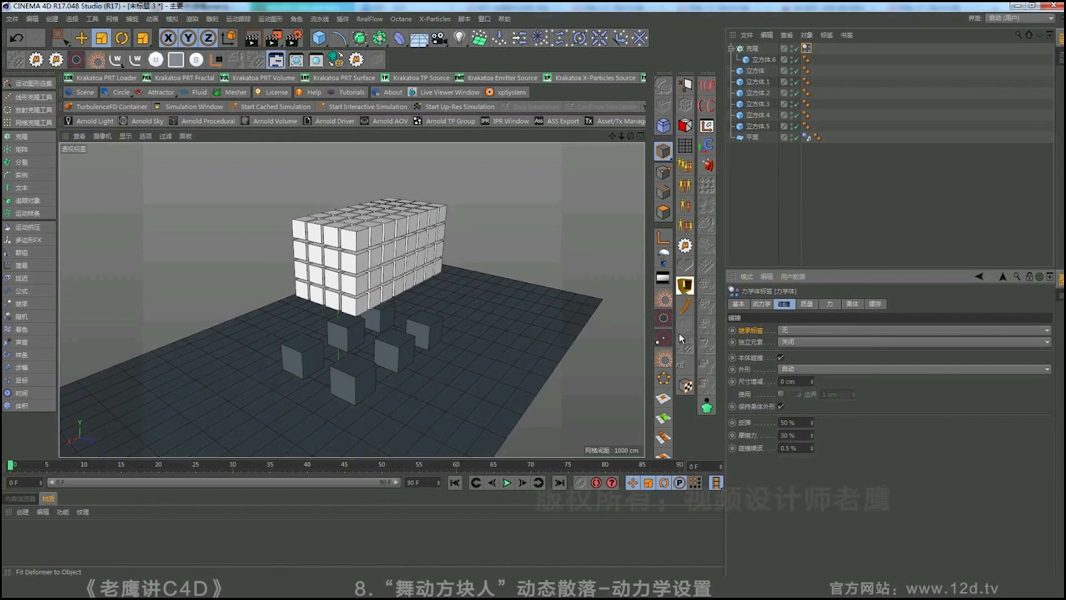
pyautogui.click(787, 341)
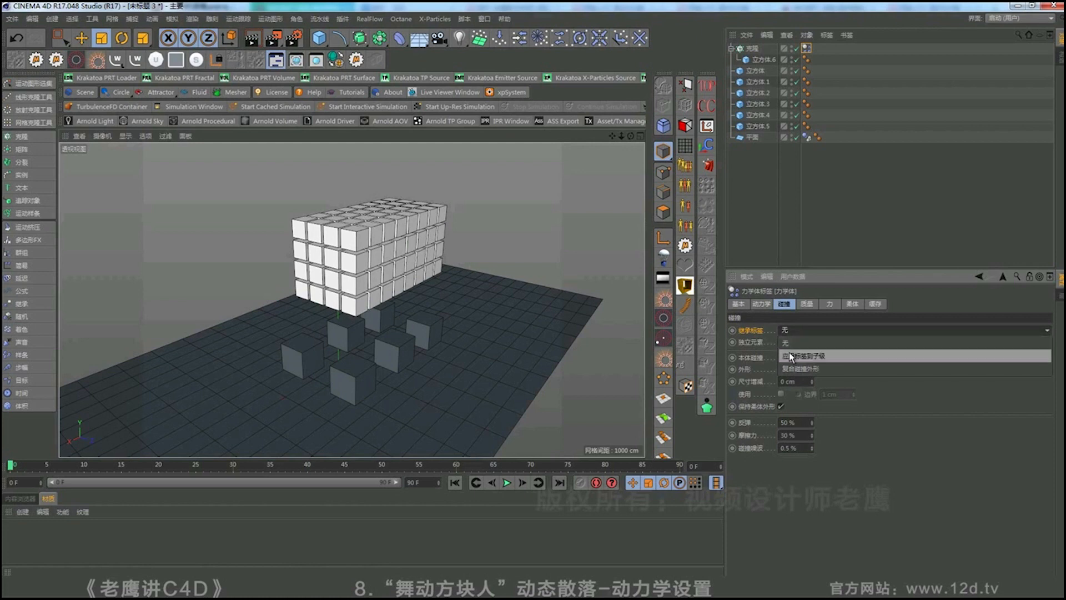
pyautogui.click(789, 355)
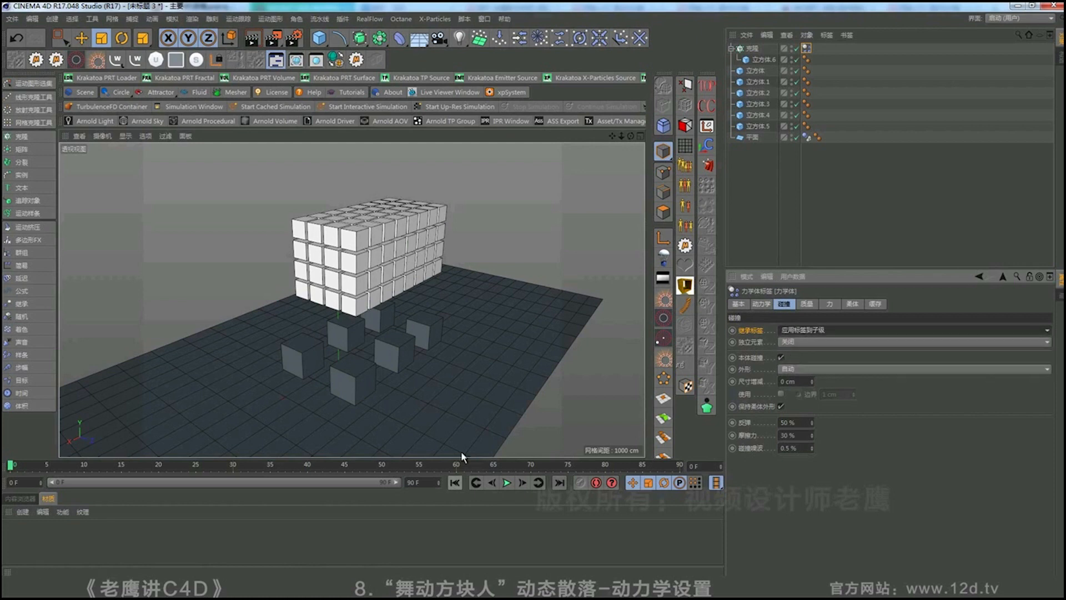
# Replay the simulation twice to examine the clones' fall, returning to the first frame
pyautogui.click(506, 483)
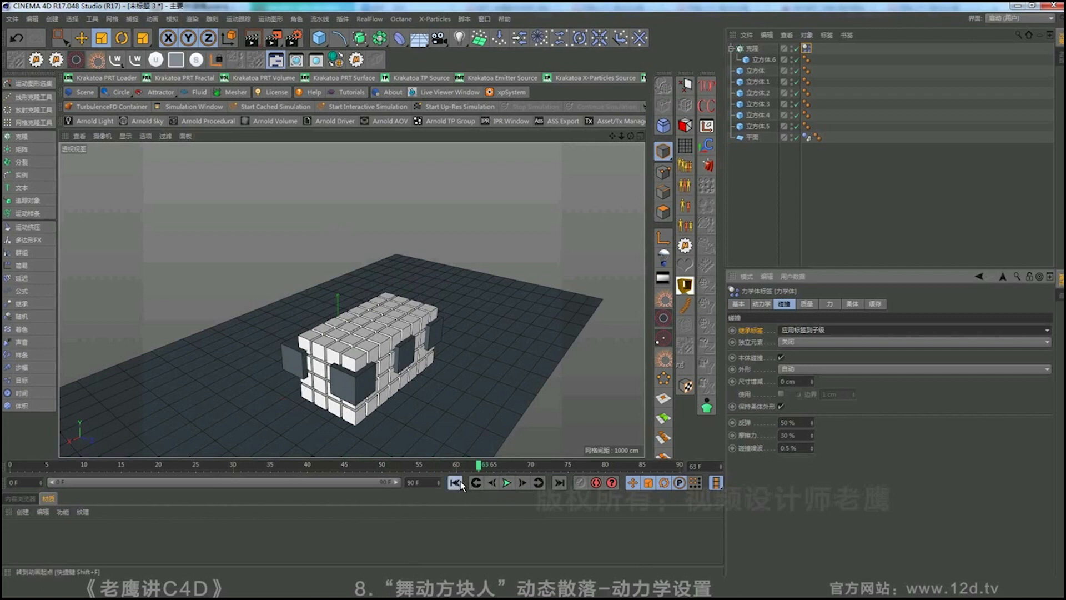
pyautogui.click(455, 482)
pyautogui.click(507, 482)
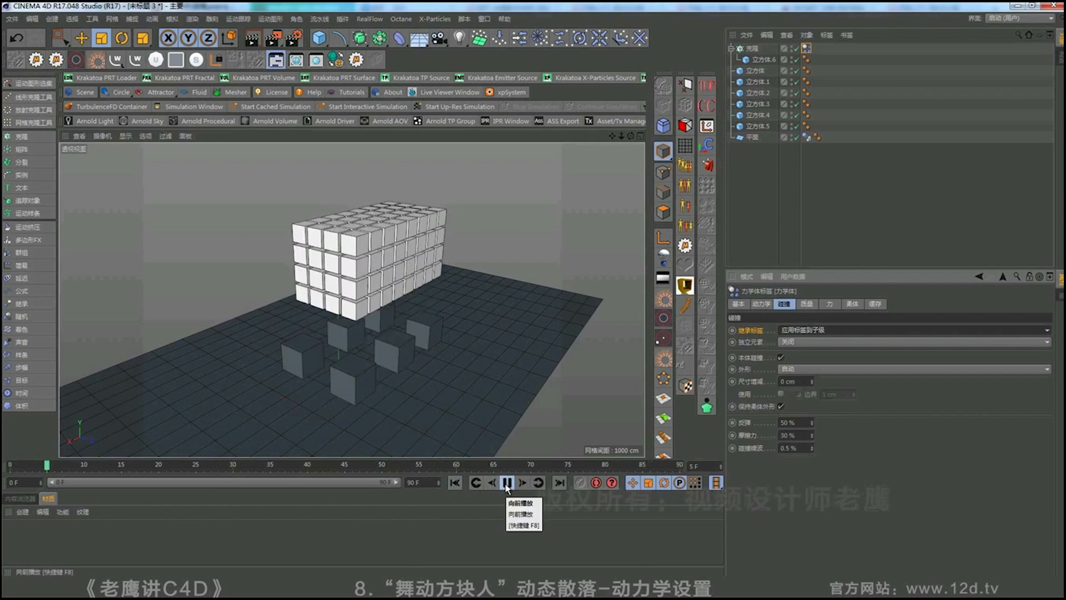
pyautogui.click(506, 482)
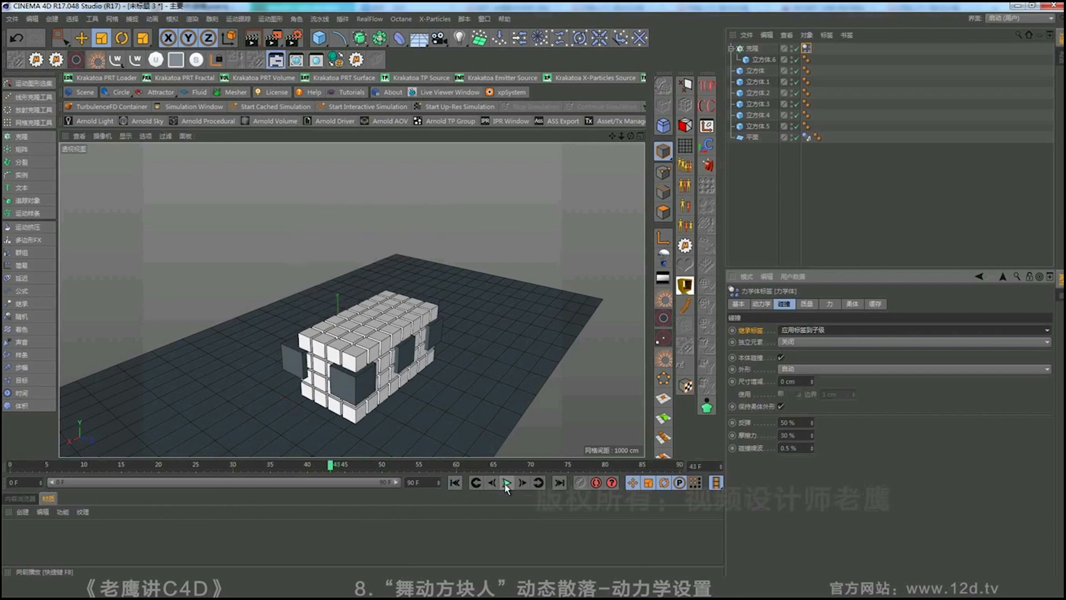
pyautogui.click(454, 483)
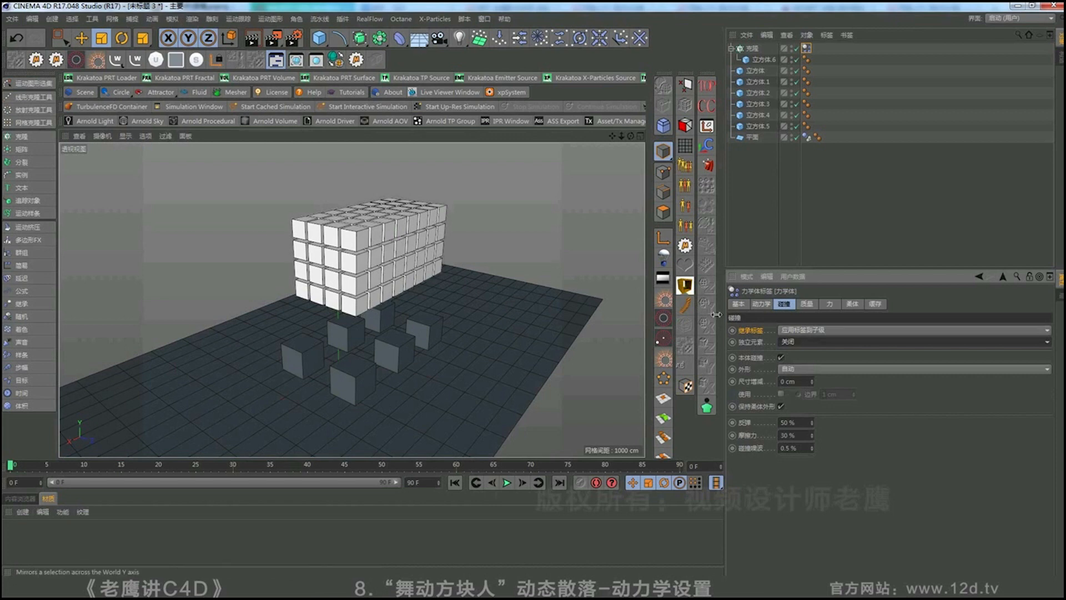
# Set individual elements (独立元素) of the cloner's dynamics tag to all (全部) and play the simulation
pyautogui.click(791, 342)
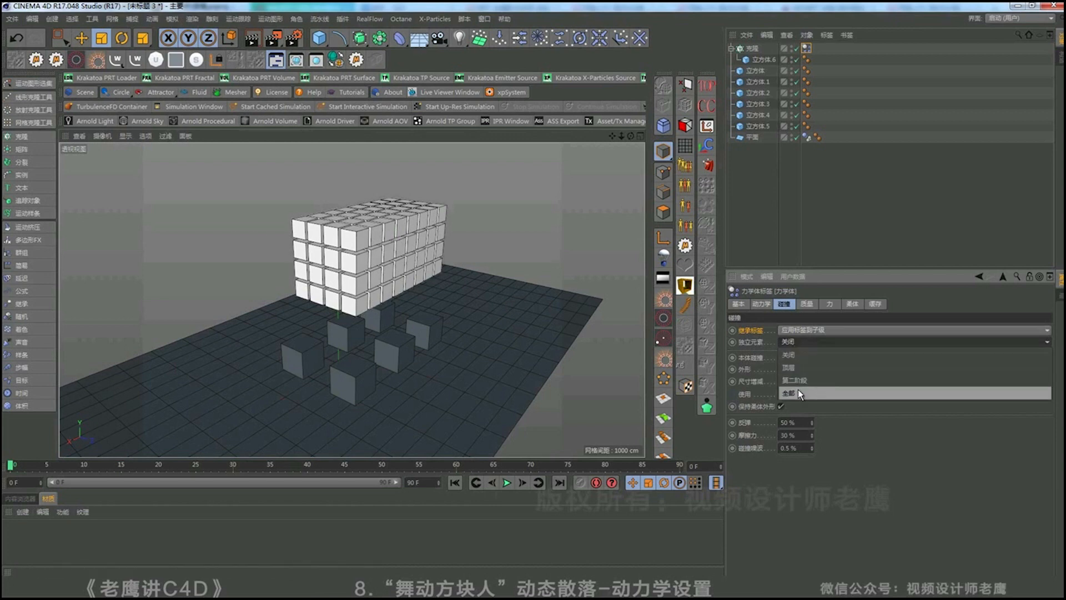
pyautogui.click(799, 392)
pyautogui.click(780, 206)
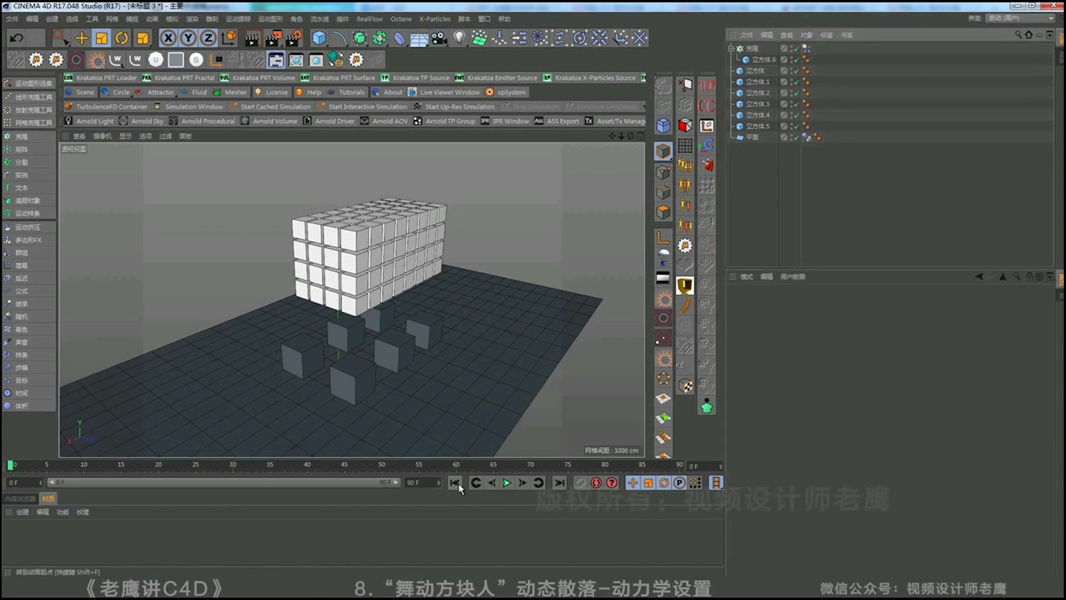
pyautogui.click(506, 483)
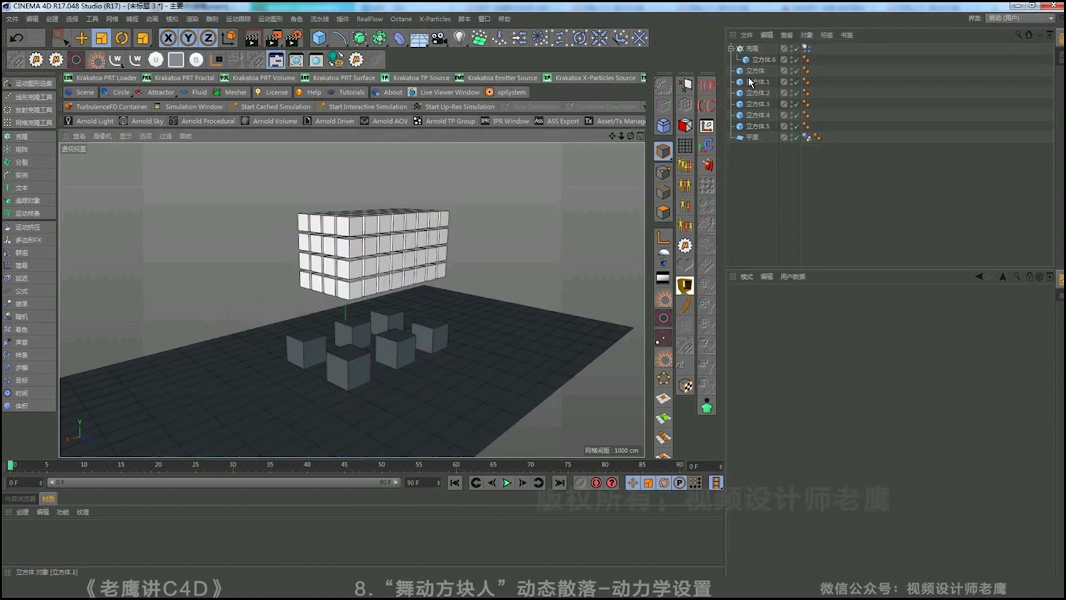
# Add collider body (碰撞体) tags to all six floor cubes and play the simulation to test the collisions
pyautogui.click(752, 71)
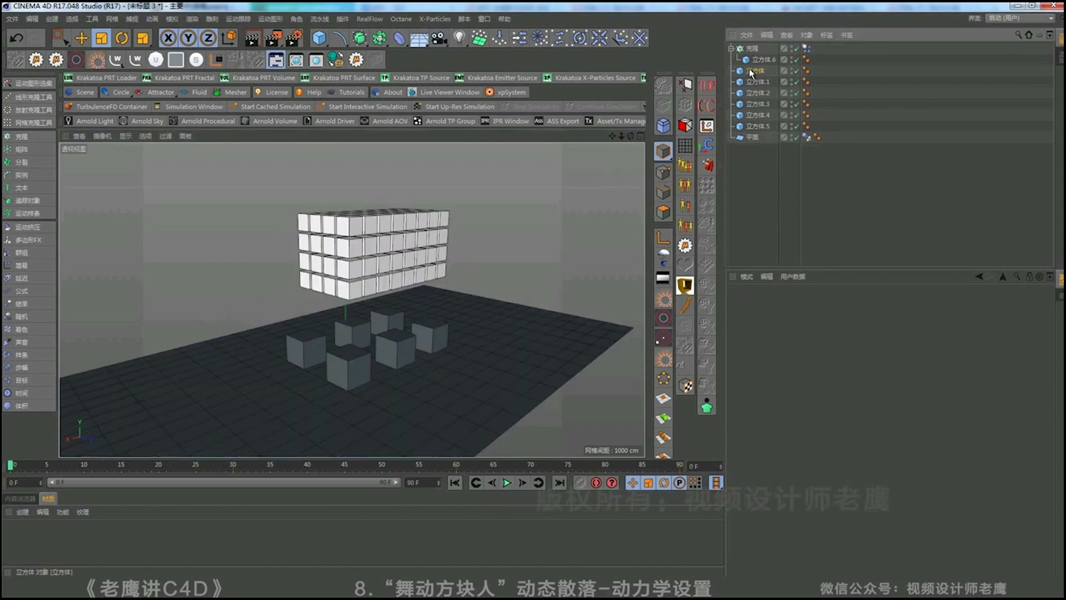
pyautogui.keyDown('shift'); pyautogui.click(755, 124); pyautogui.keyUp('shift')
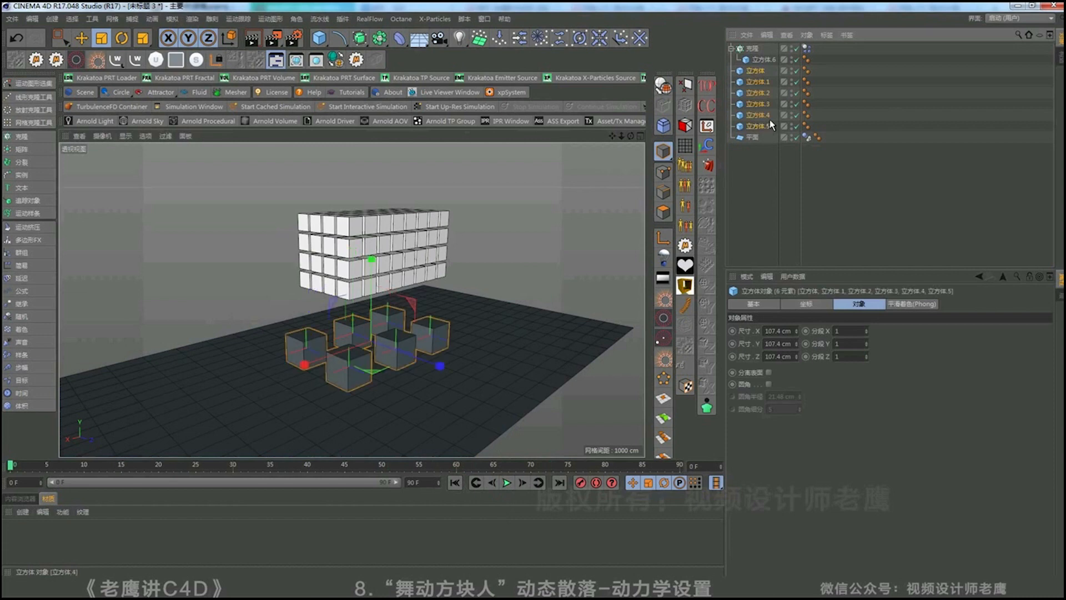
pyautogui.rightClick(765, 77)
pyautogui.moveTo(824, 238)
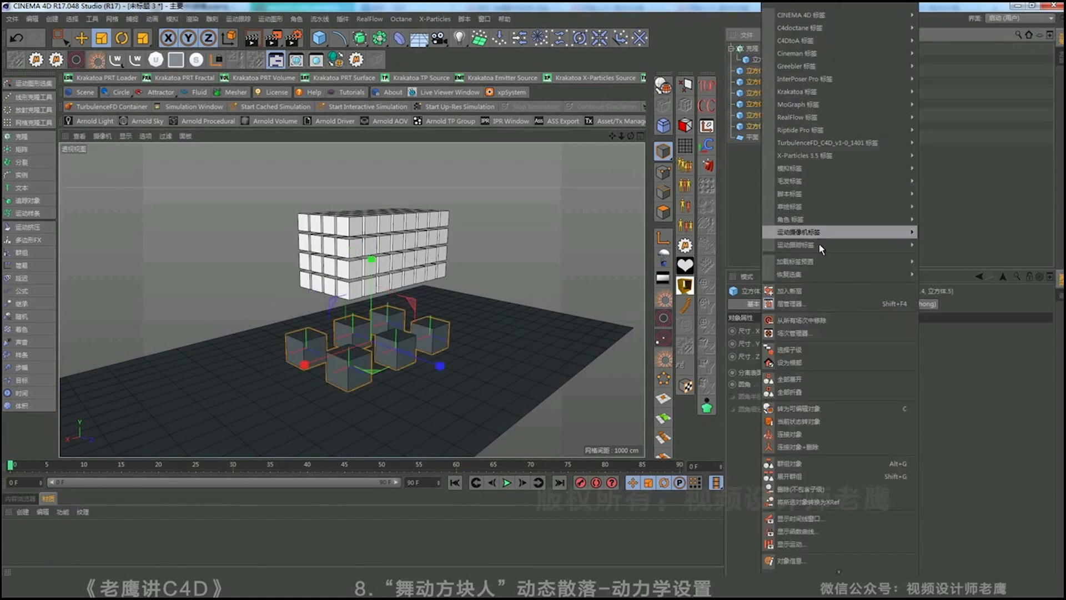
pyautogui.moveTo(916, 177)
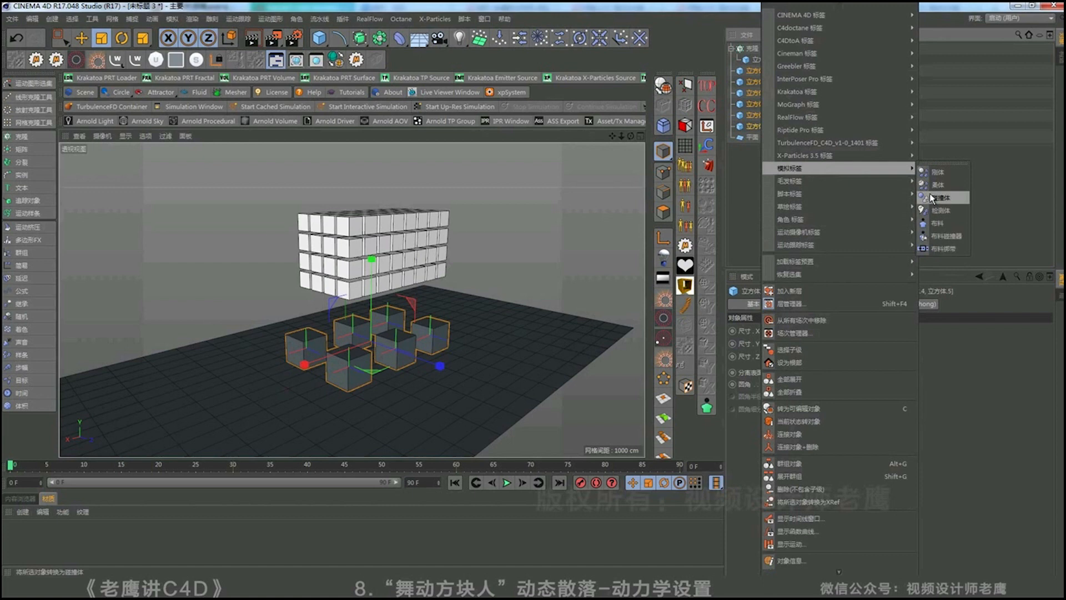
pyautogui.click(931, 195)
pyautogui.click(899, 179)
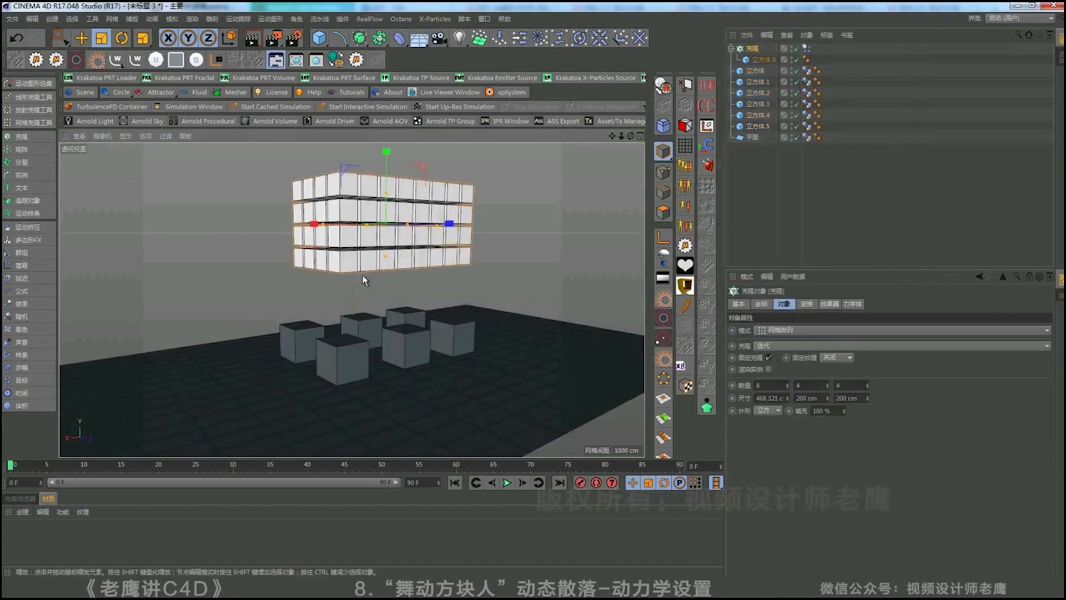
pyautogui.click(507, 483)
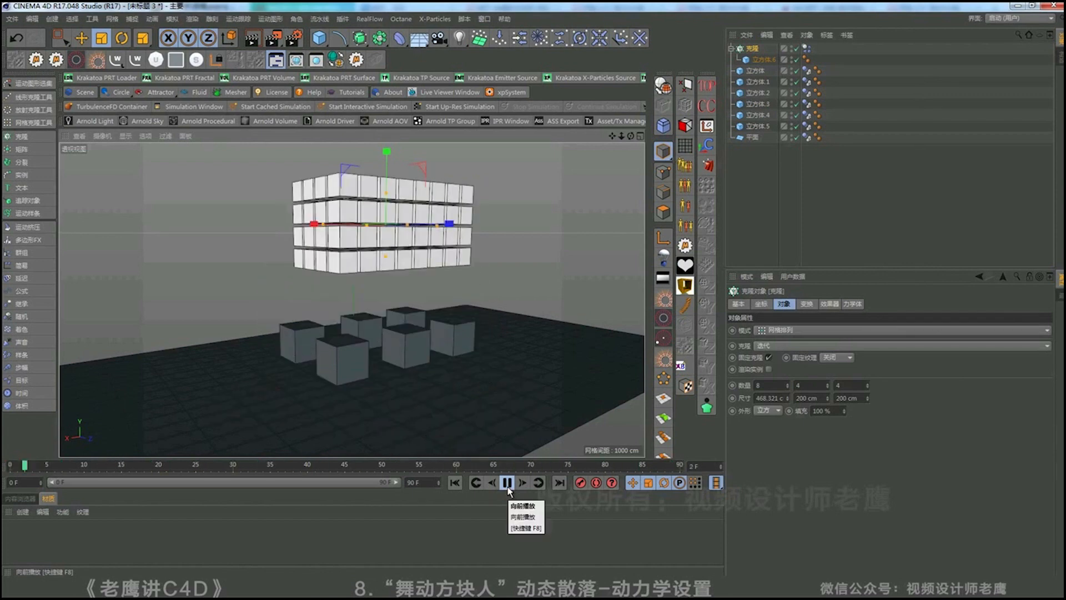
pyautogui.click(507, 483)
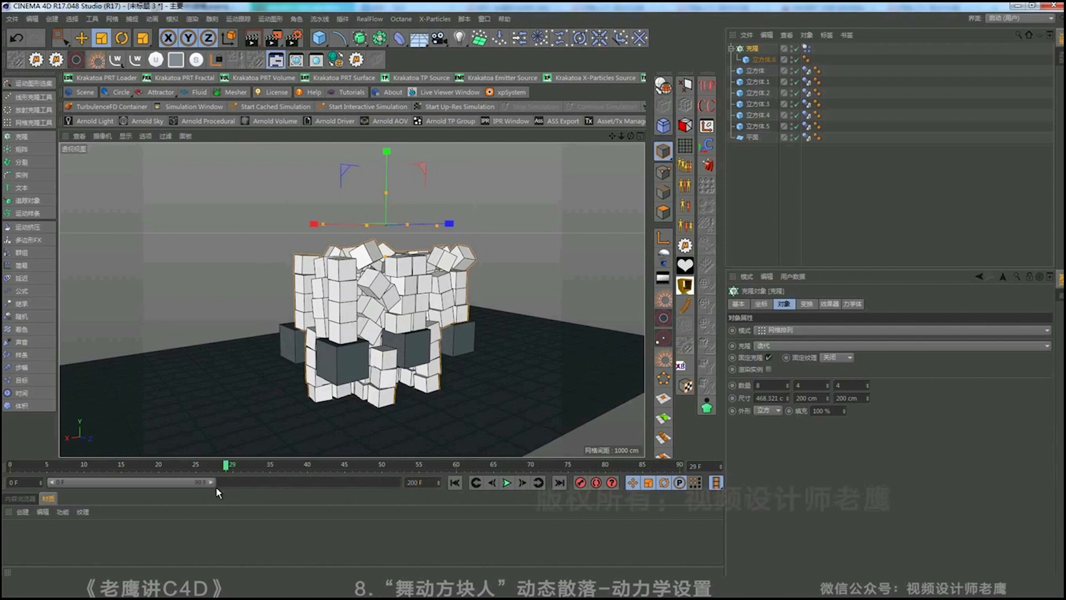
# Extend the animation and its preview range to 200 frames and return to the first frame
pyautogui.moveTo(211, 482); pyautogui.dragTo(427, 488)
pyautogui.keyDown('alt'); pyautogui.moveTo(430, 333); pyautogui.dragTo(448, 368); pyautogui.keyUp('alt')
pyautogui.click(455, 483)
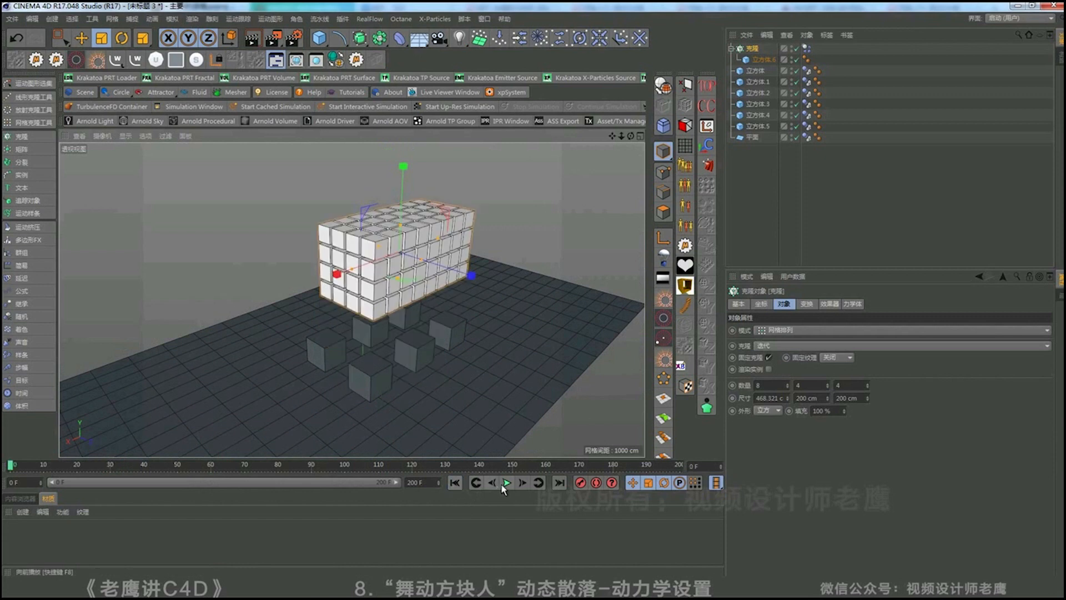
# Set the trigger (激发) of the cloner's dynamics tag to at velocity peak (在峰速) and play the simulation
pyautogui.click(806, 49)
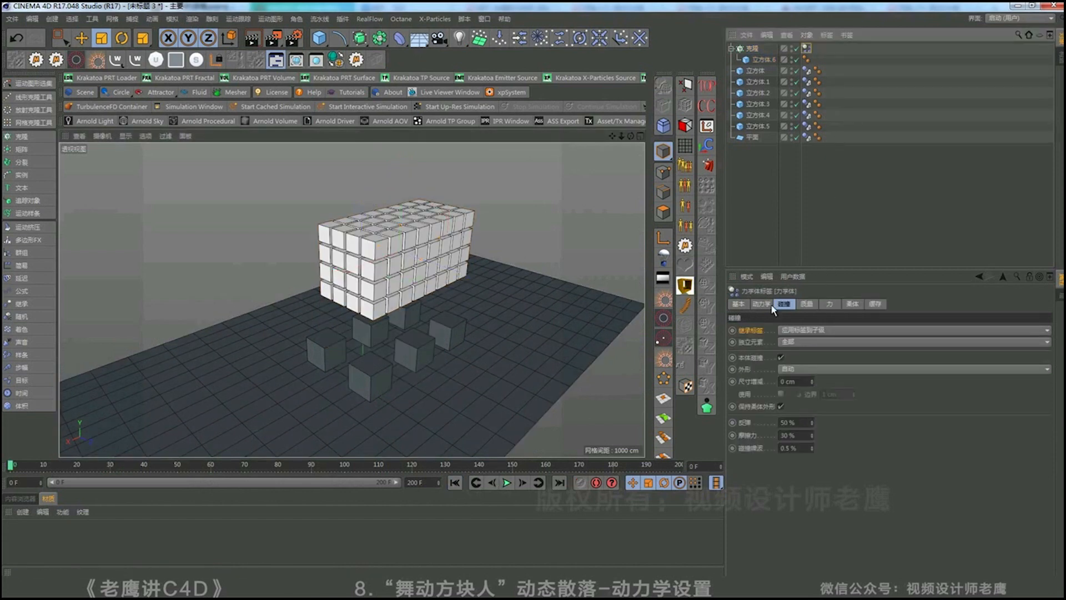
pyautogui.click(764, 304)
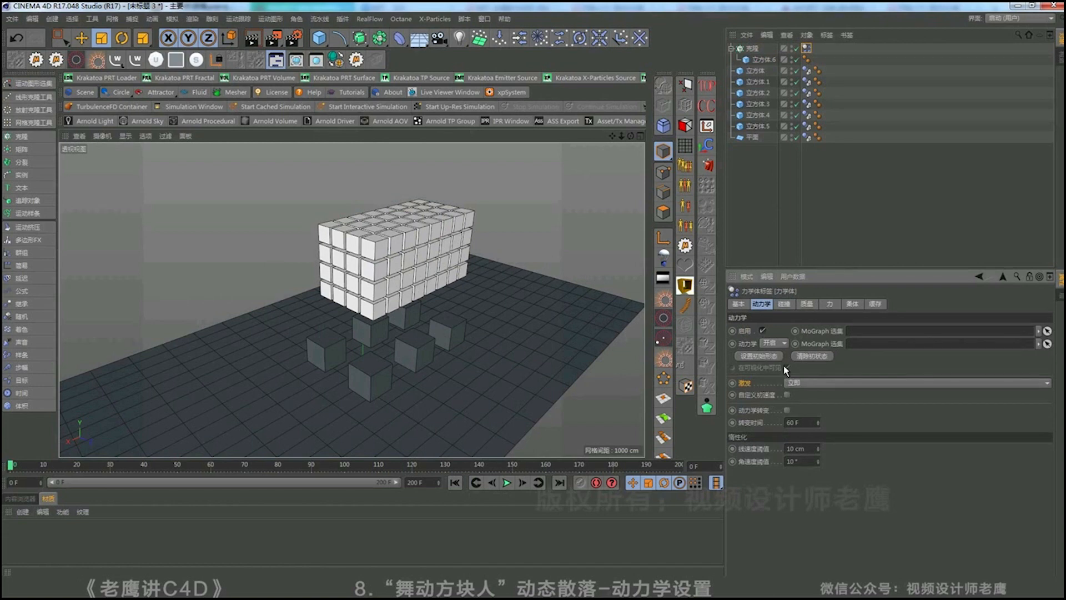
pyautogui.click(811, 382)
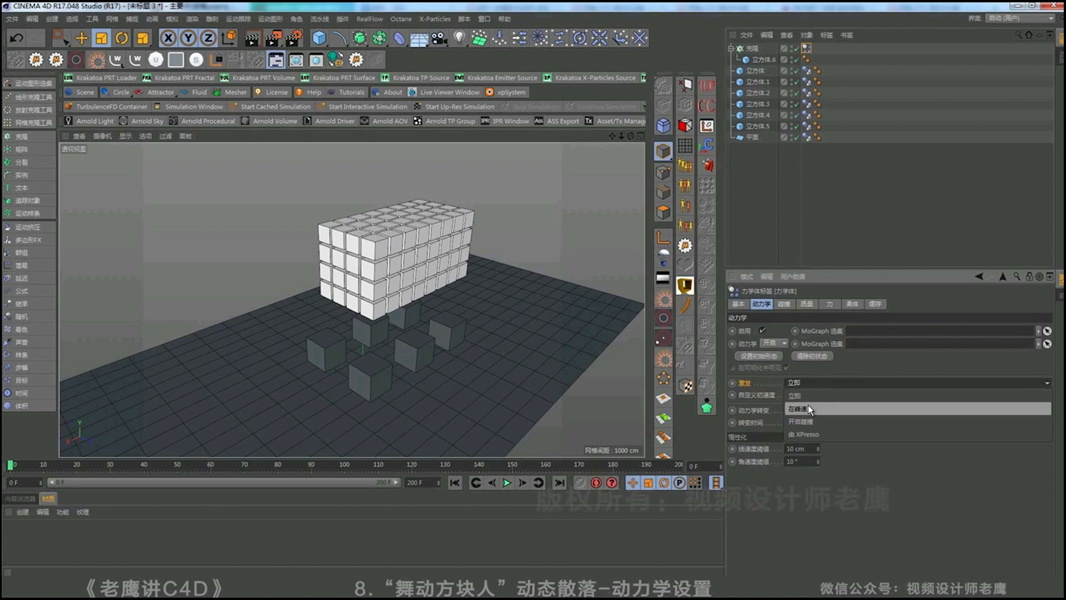
pyautogui.click(808, 408)
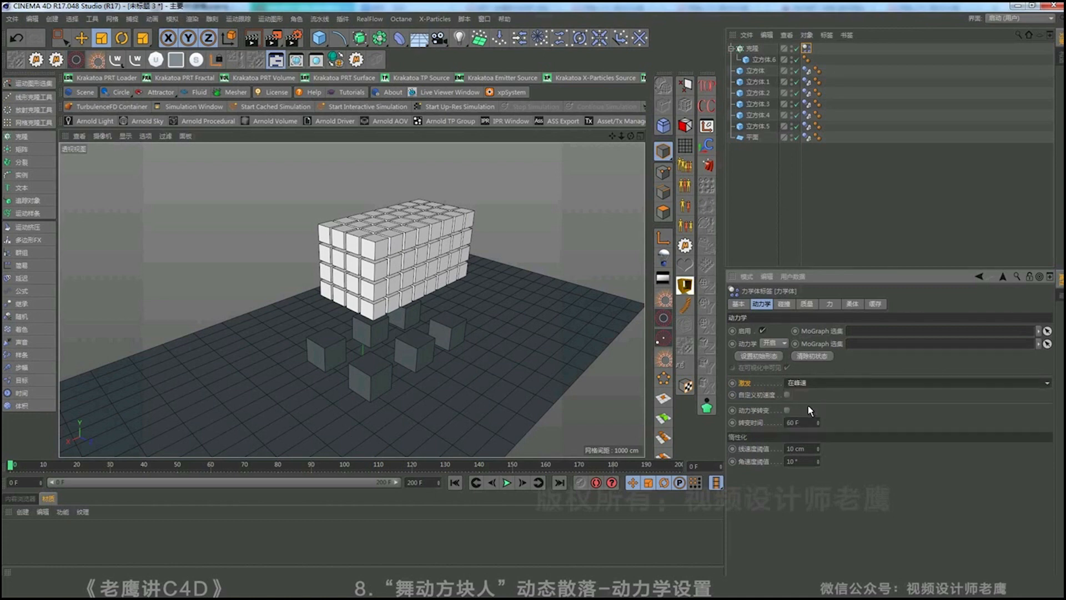
pyautogui.click(764, 233)
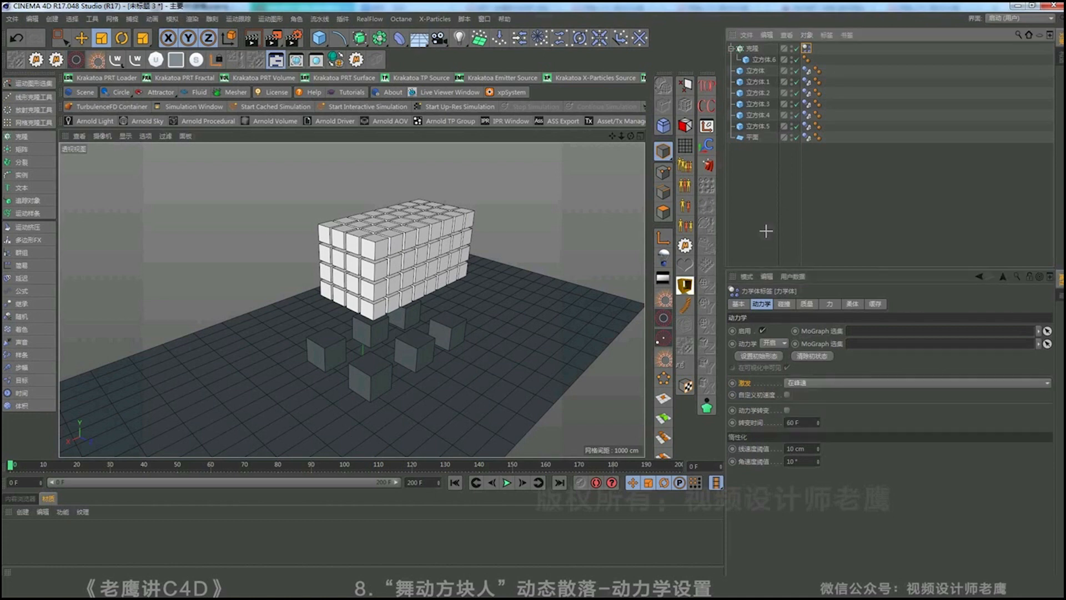
pyautogui.click(508, 483)
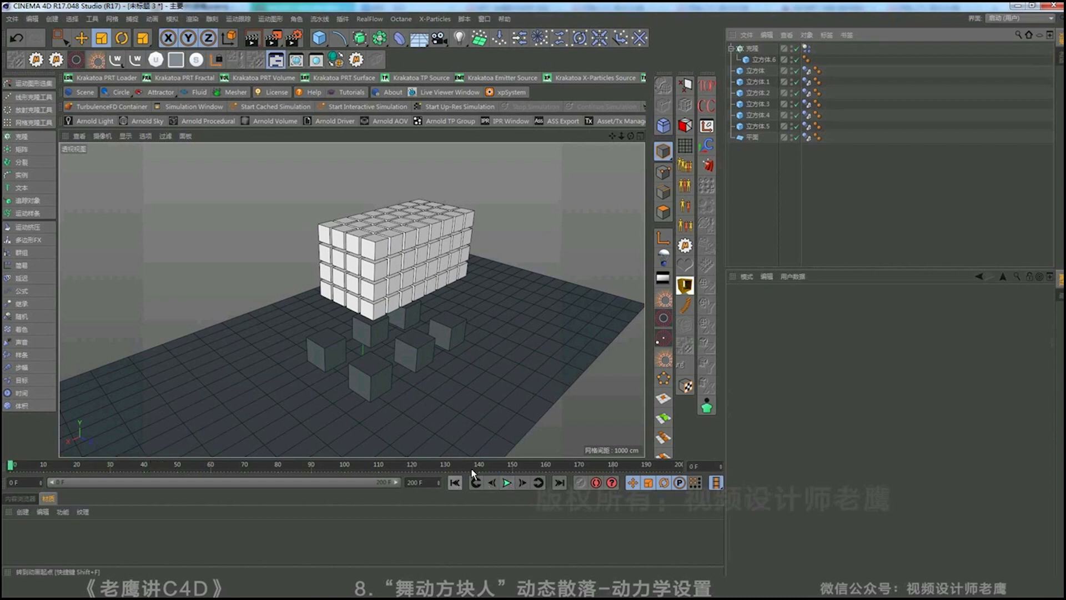
# Add a Random effector (随机) to the cloner and raise it to the height of the clone grid
pyautogui.click(747, 49)
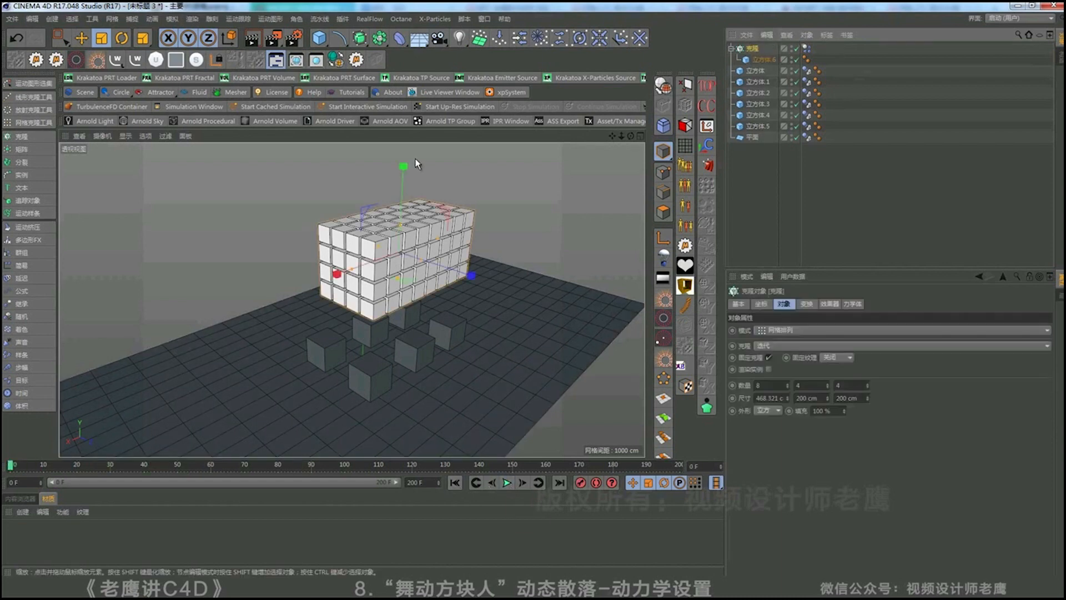
pyautogui.click(281, 20)
pyautogui.moveTo(286, 41)
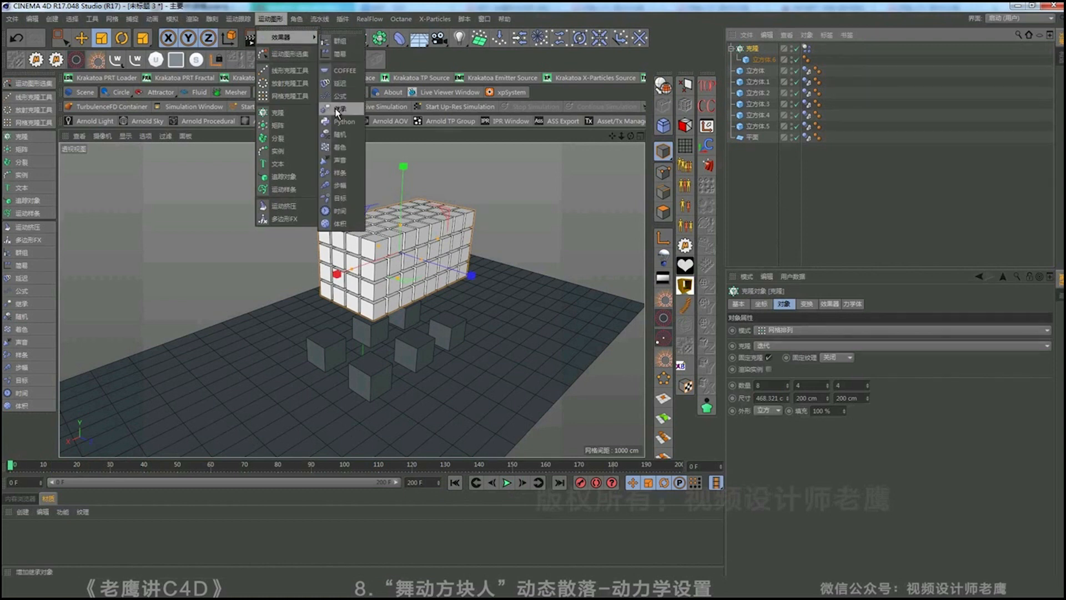
pyautogui.click(340, 136)
pyautogui.keyDown('alt'); pyautogui.moveTo(417, 258); pyautogui.dragTo(392, 248); pyautogui.keyUp('alt')
pyautogui.click(89, 40)
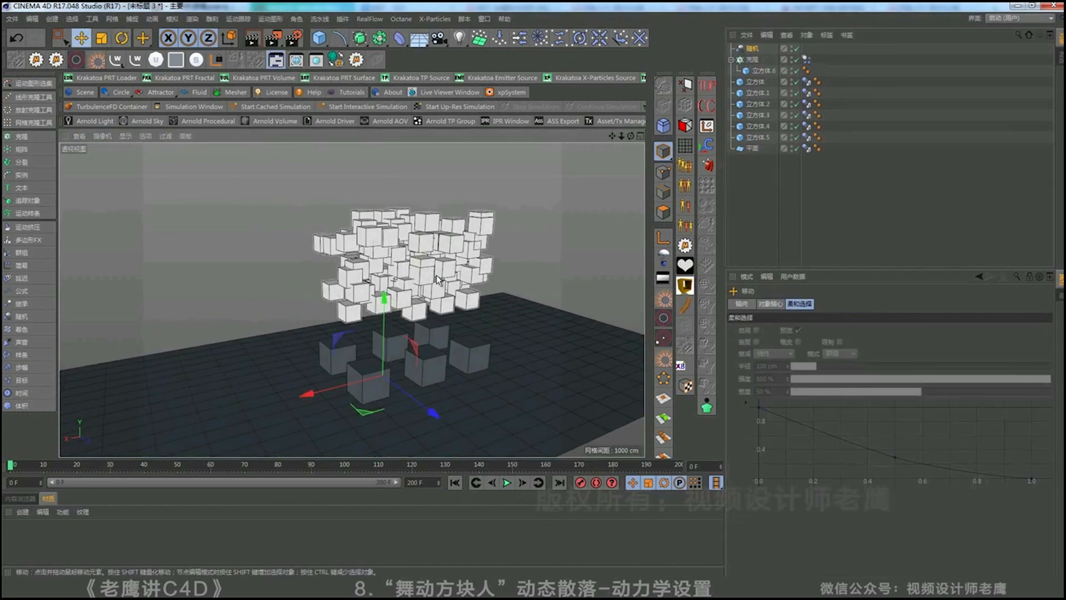
pyautogui.moveTo(388, 304); pyautogui.dragTo(405, 175)
# Give the Random effector a sphere (球体) falloff scaled to about 287% and move it out beside the clone grid
pyautogui.click(753, 49)
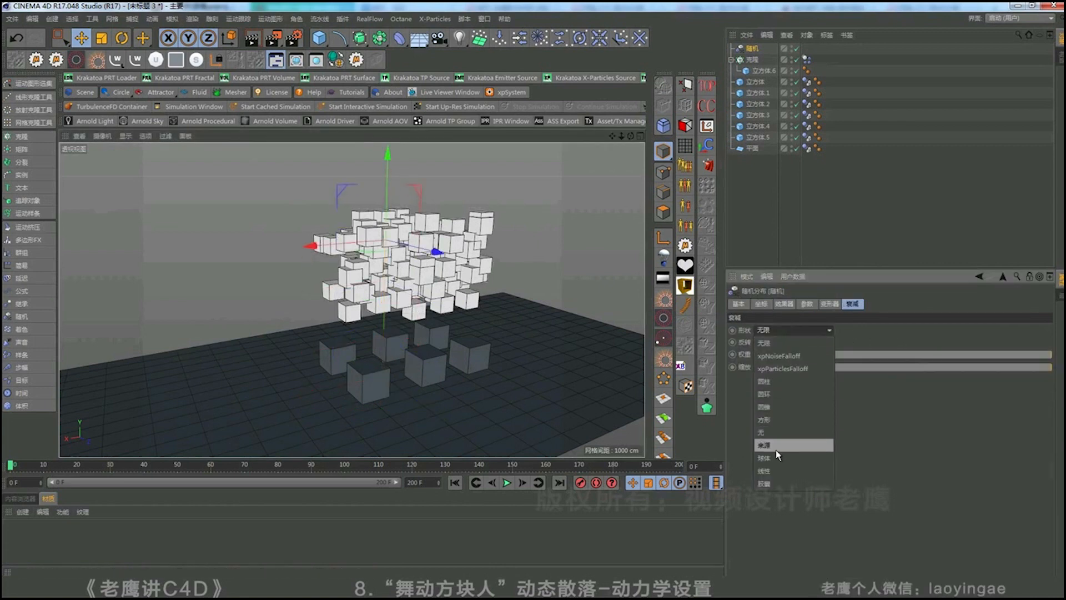
pyautogui.click(776, 460)
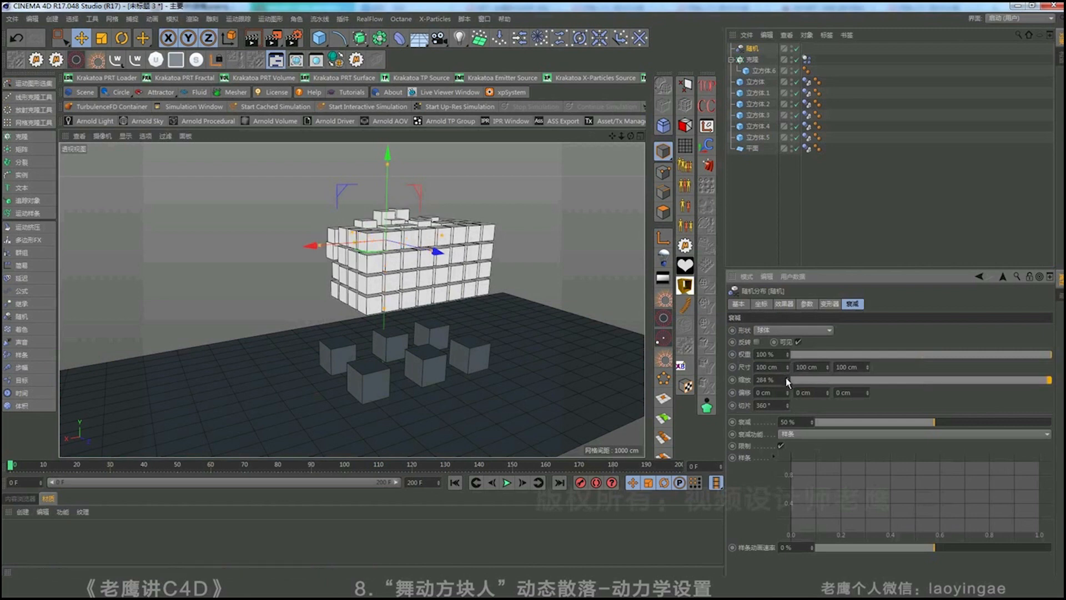
pyautogui.moveTo(310, 245); pyautogui.dragTo(361, 304)
# Enable the display of deformers (变形器) in the viewport filter and shift the Random effector slightly farther from the clones
pyautogui.click(166, 136)
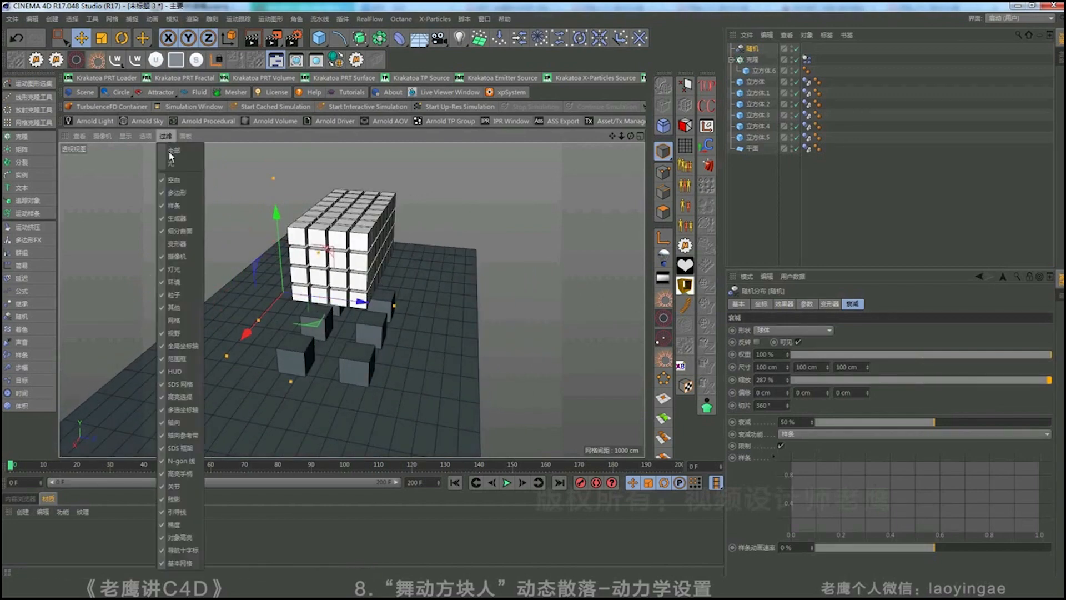
pyautogui.click(184, 248)
pyautogui.keyDown('alt'); pyautogui.moveTo(335, 257); pyautogui.dragTo(270, 254); pyautogui.keyUp('alt')
pyautogui.moveTo(176, 261); pyautogui.dragTo(161, 263)
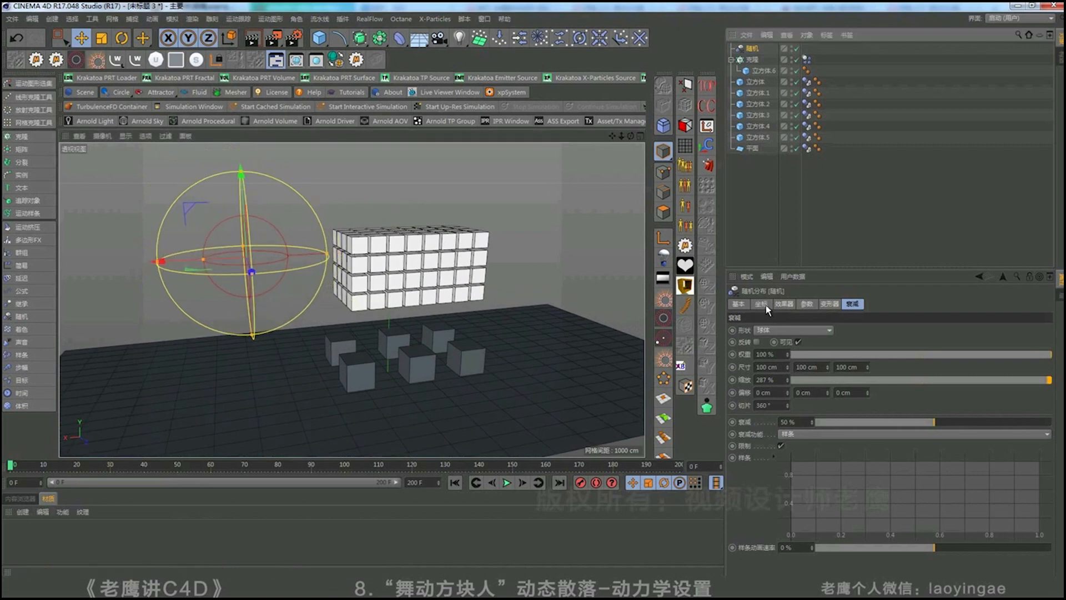
# Keyframe the Random effector's position at frame 0 and, at frame 111, moved along X into the clone grid
pyautogui.click(766, 305)
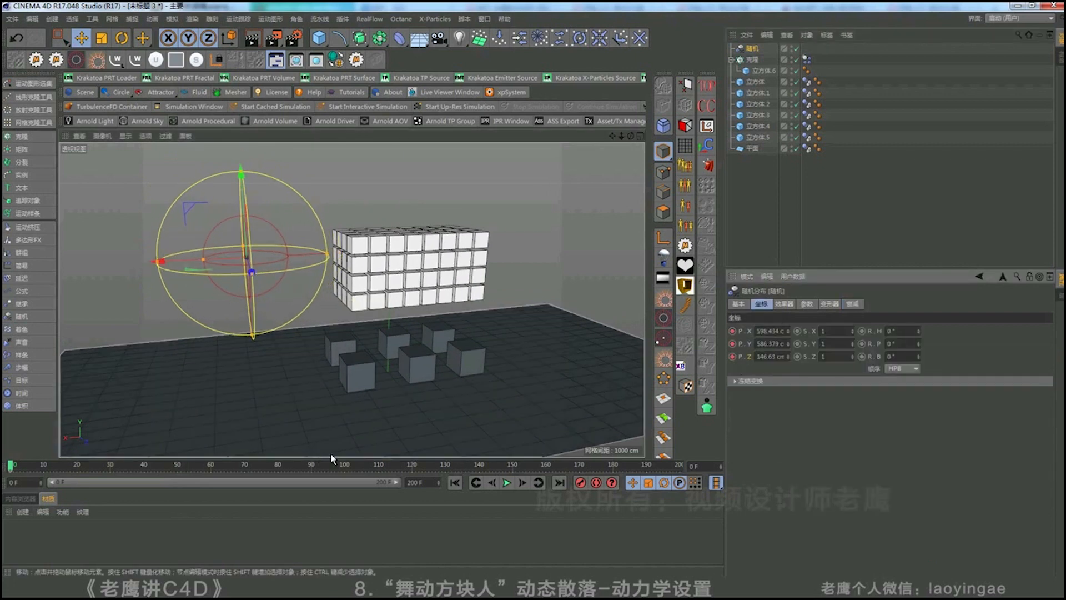
pyautogui.moveTo(350, 464); pyautogui.dragTo(382, 465)
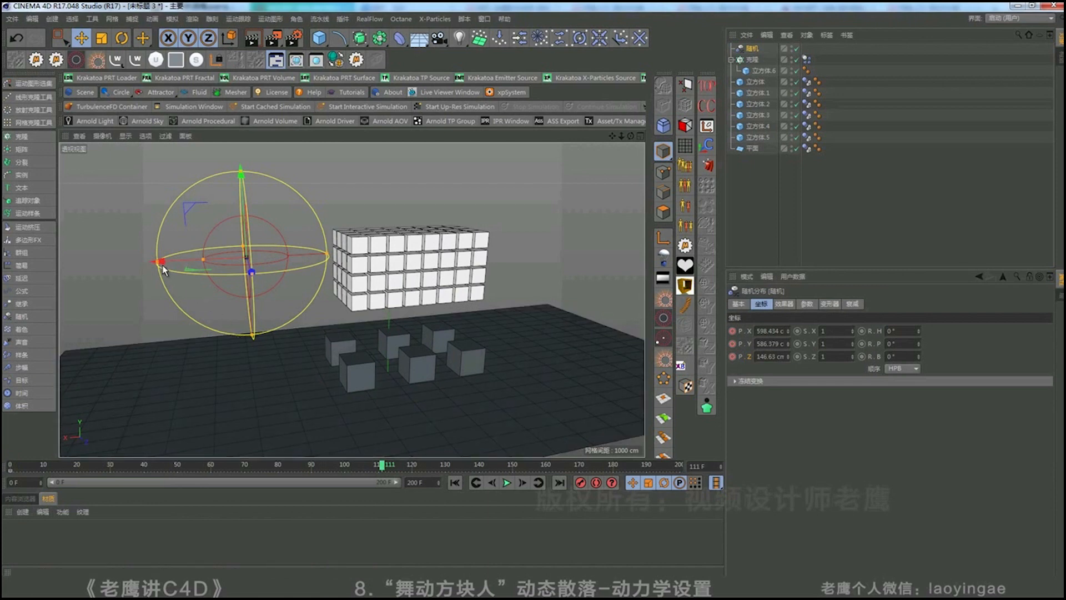
pyautogui.moveTo(163, 265); pyautogui.dragTo(324, 261)
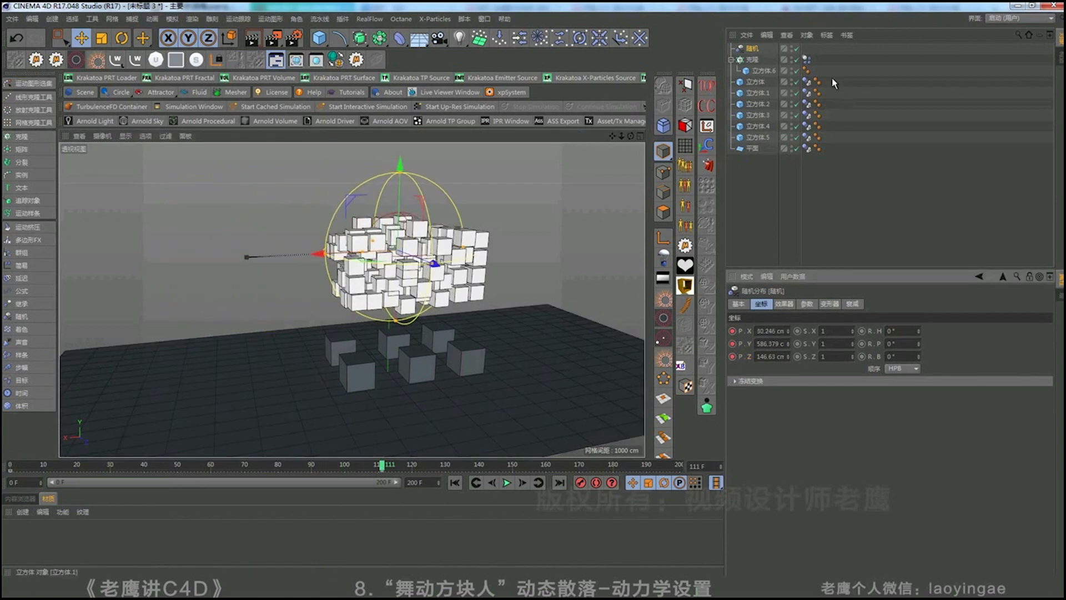
# Play the simulation from the first frame to examine how the moving effector releases the clones
pyautogui.click(806, 59)
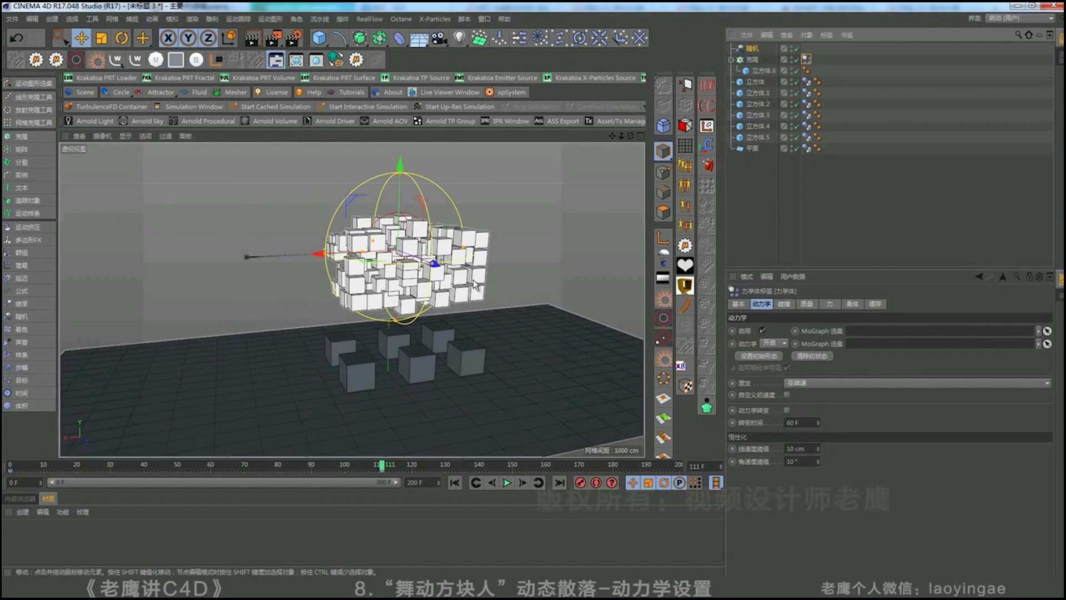
pyautogui.moveTo(423, 263)
pyautogui.keyDown('alt'); pyautogui.mouseDown()
pyautogui.moveTo(430, 300)
pyautogui.moveTo(458, 311)
pyautogui.mouseUp(); pyautogui.keyUp('alt')
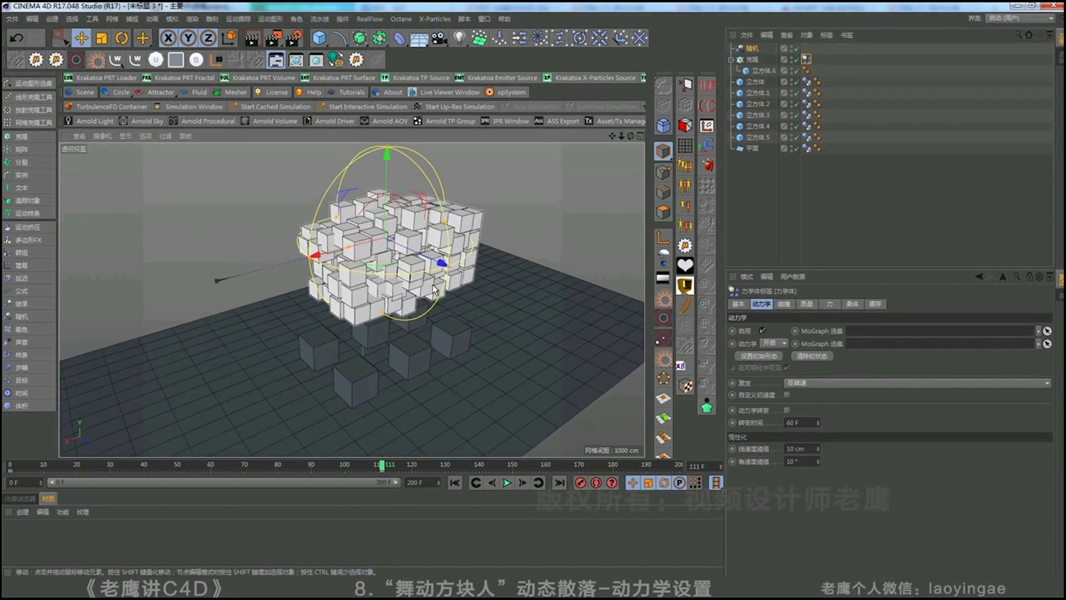
pyautogui.click(455, 483)
pyautogui.click(507, 483)
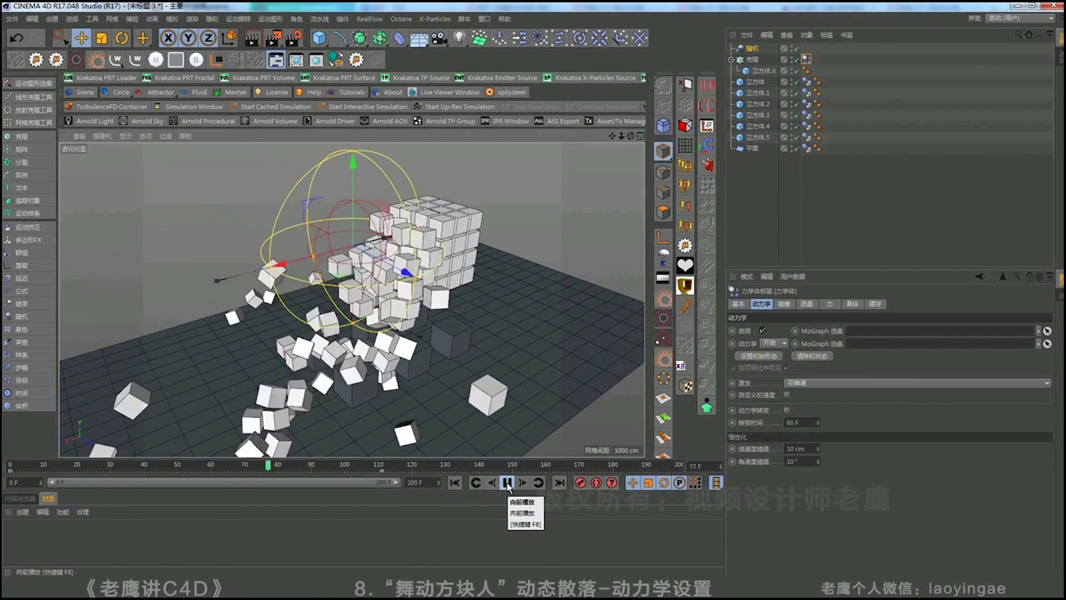
pyautogui.click(506, 483)
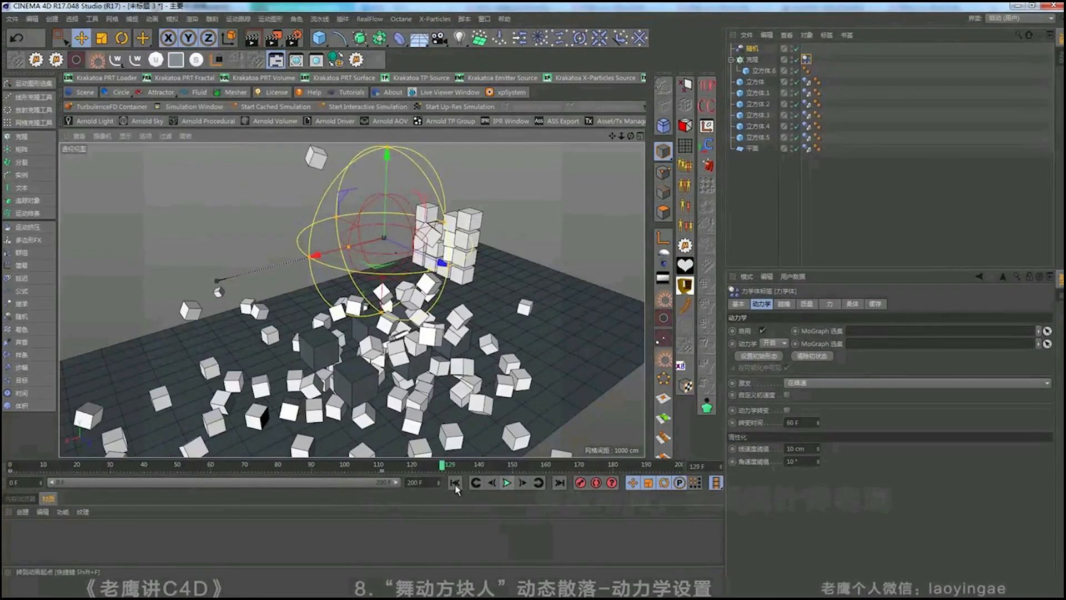
pyautogui.click(455, 483)
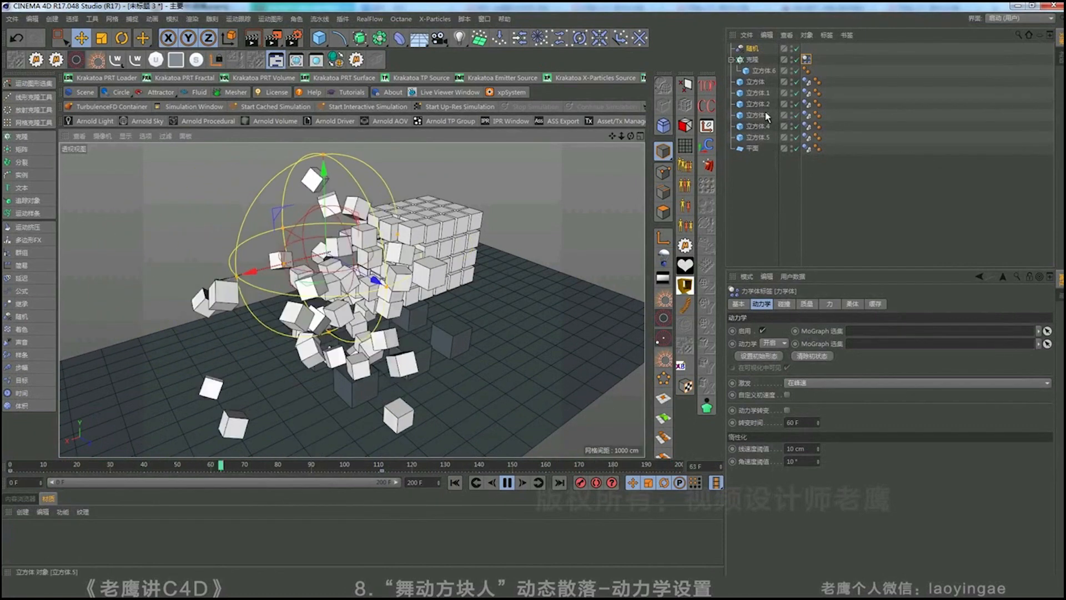
# Reduce the Random effector's strength (强度) to 1% while the simulation plays
pyautogui.click(752, 49)
pyautogui.click(784, 304)
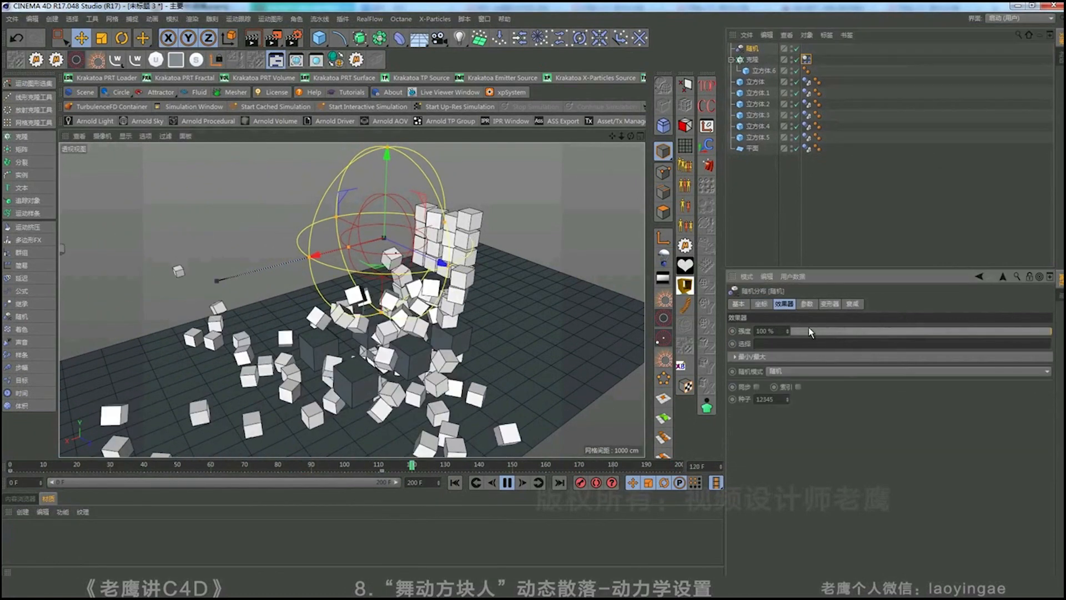
pyautogui.moveTo(809, 327); pyautogui.dragTo(795, 333)
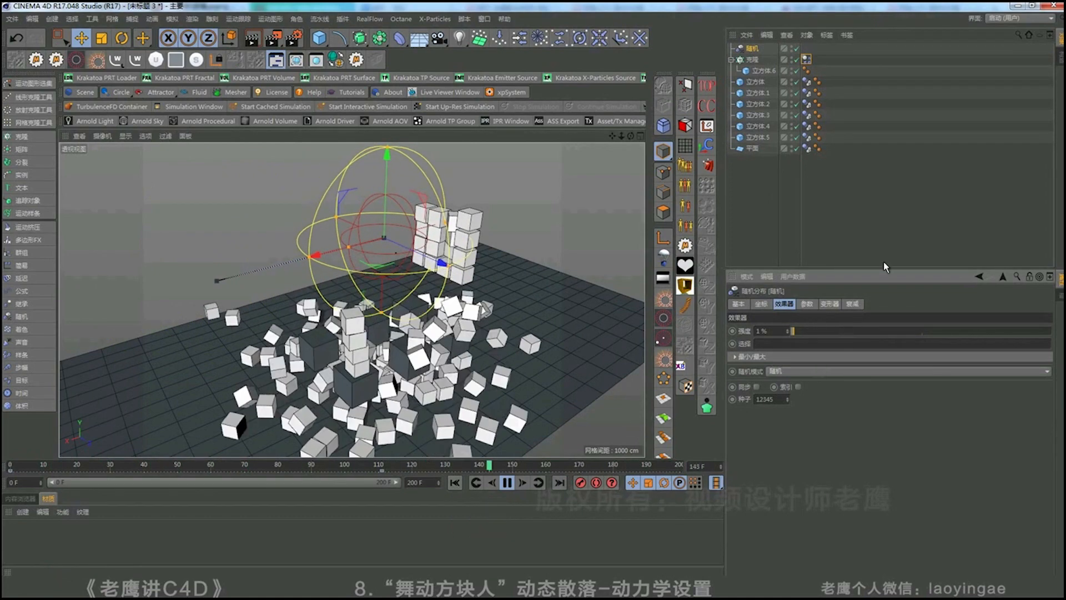
# Set the trigger of the cloner's dynamics tag to on collision (开启碰撞), replay the simulation and return to the first frame
pyautogui.click(808, 68)
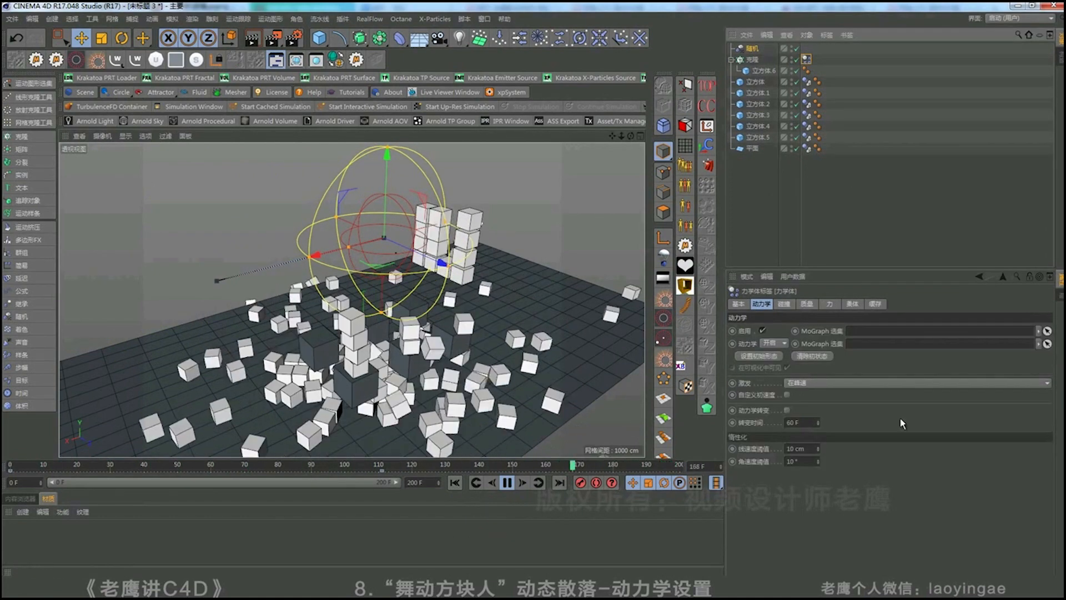
pyautogui.click(844, 381)
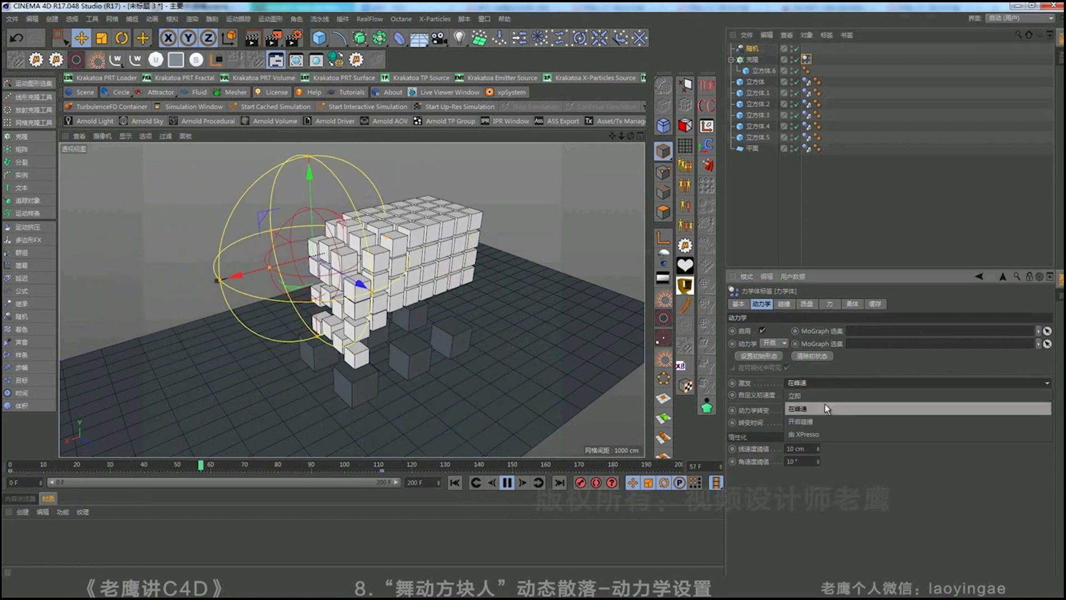
pyautogui.click(815, 419)
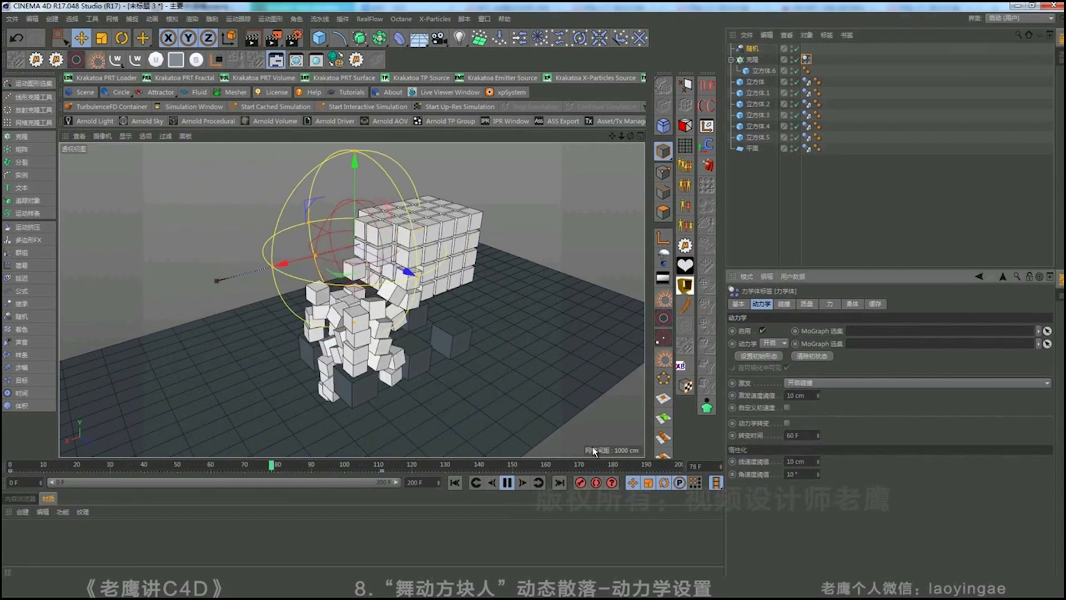
pyautogui.click(456, 484)
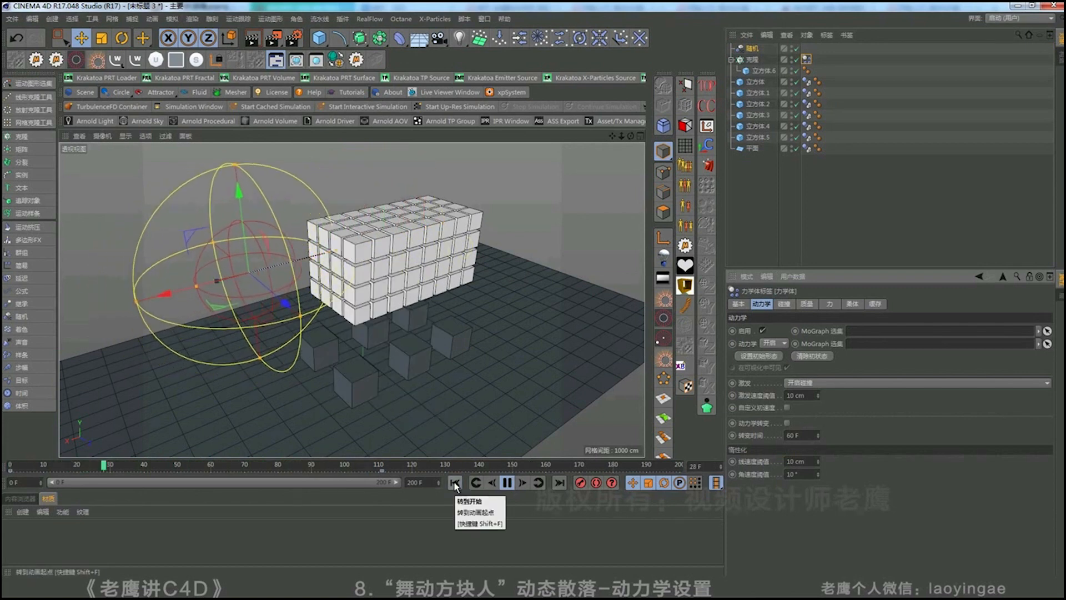
pyautogui.click(506, 482)
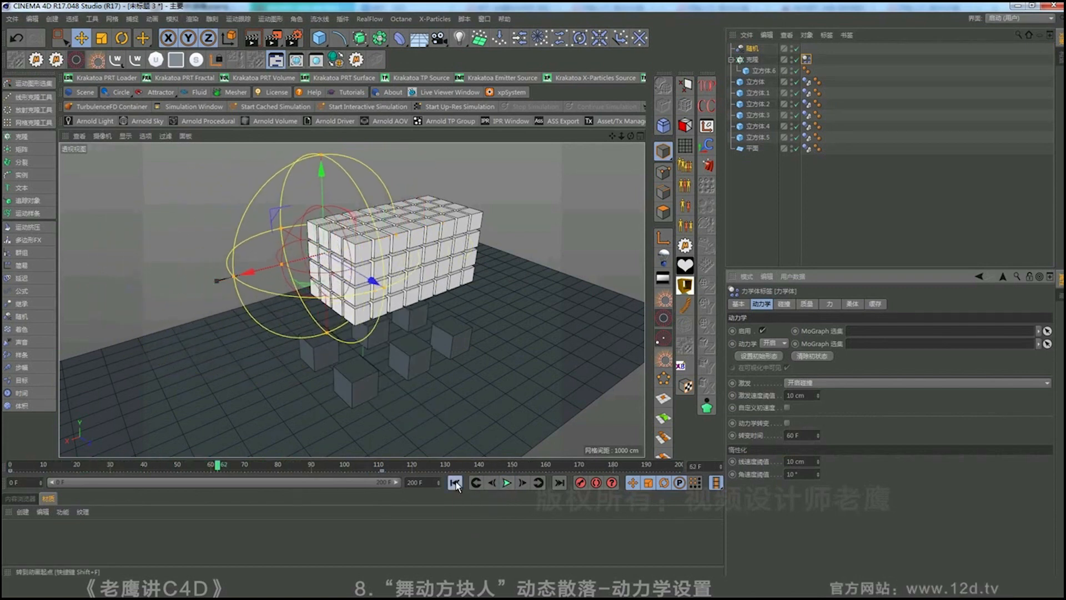
pyautogui.click(455, 484)
# Delete the Random effector, then add a sphere and position it beside the clone grid
pyautogui.click(754, 49)
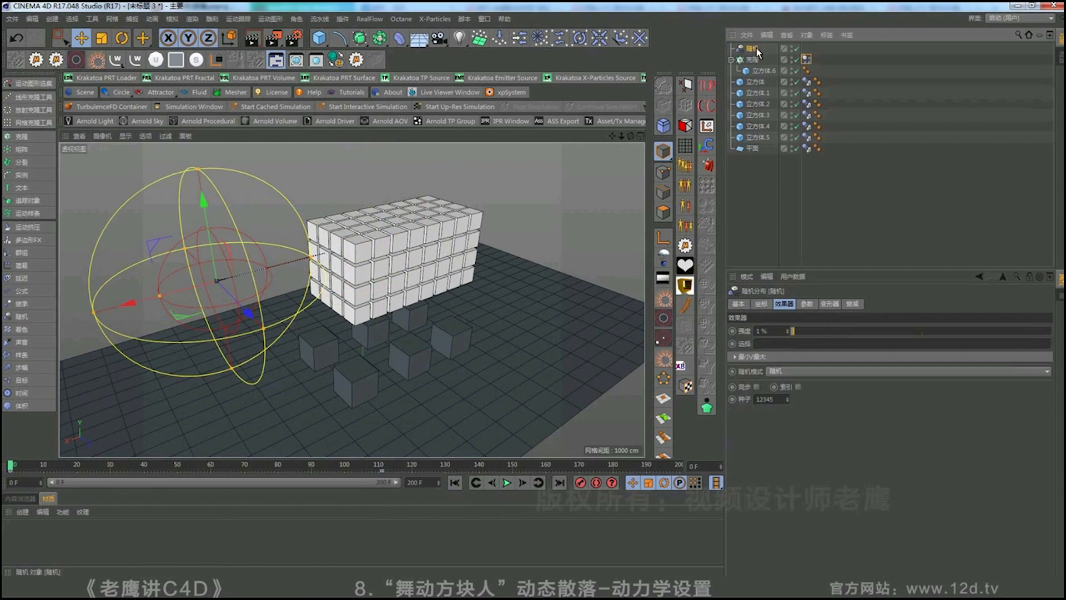
pyautogui.press('Delete')
pyautogui.click(319, 37)
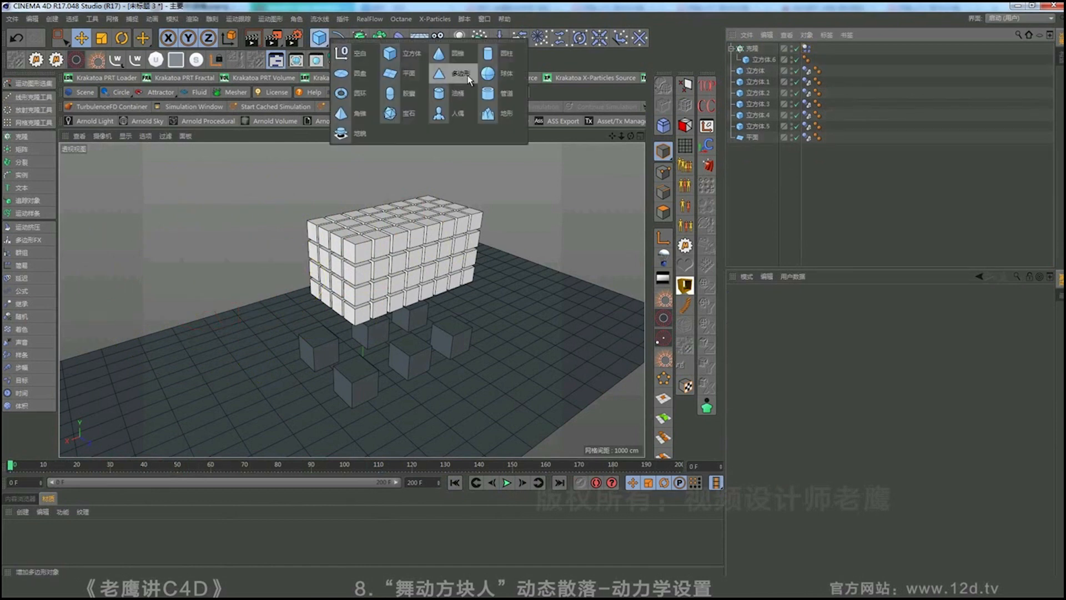
pyautogui.click(413, 53)
pyautogui.moveTo(303, 387); pyautogui.dragTo(244, 389)
pyautogui.moveTo(247, 302); pyautogui.dragTo(263, 220)
pyautogui.scroll(-2, 597, 161)
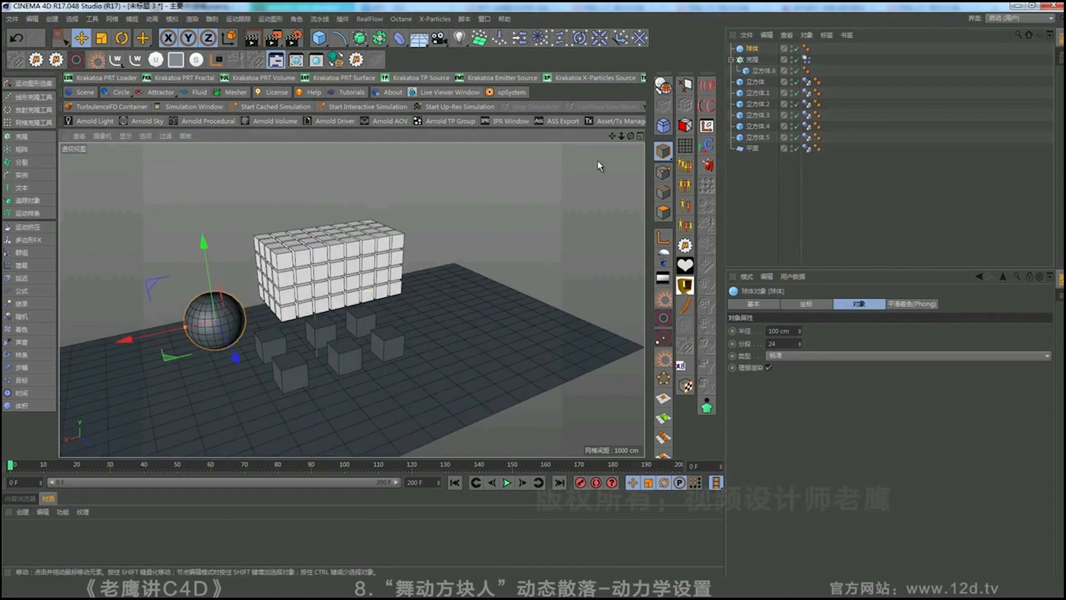
# Add a collider body (碰撞体) tag to the sphere and play the simulation
pyautogui.rightClick(752, 49)
pyautogui.moveTo(889, 181)
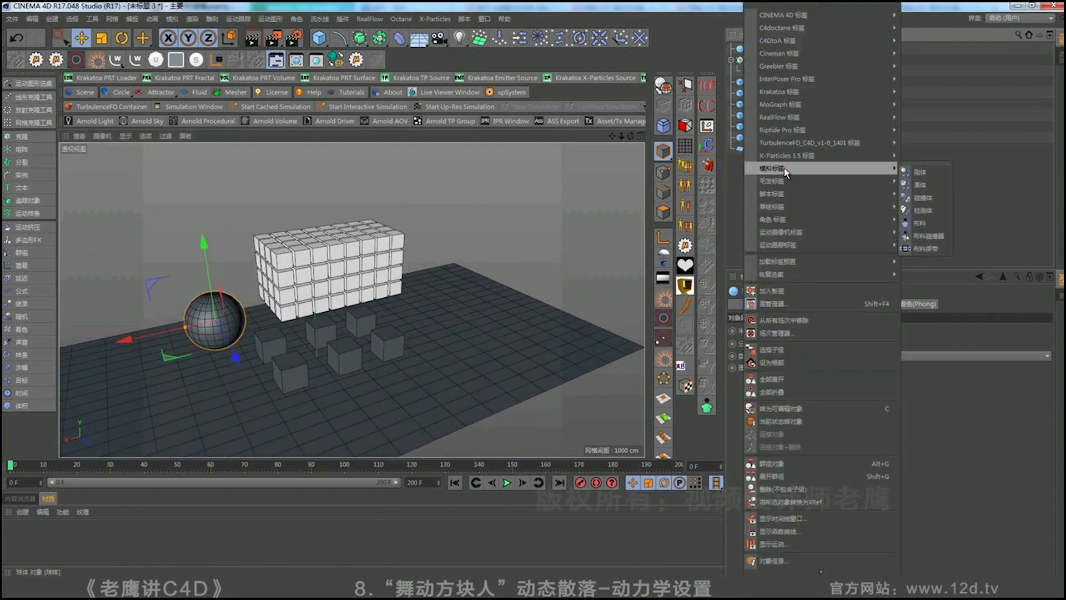
pyautogui.click(933, 197)
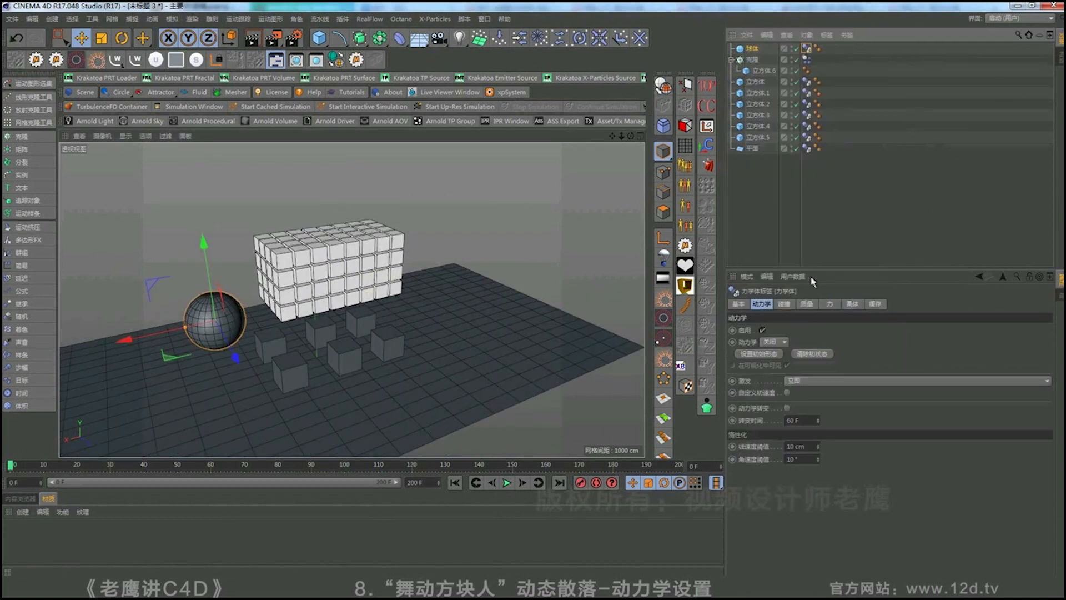
pyautogui.scroll(2, 368, 291)
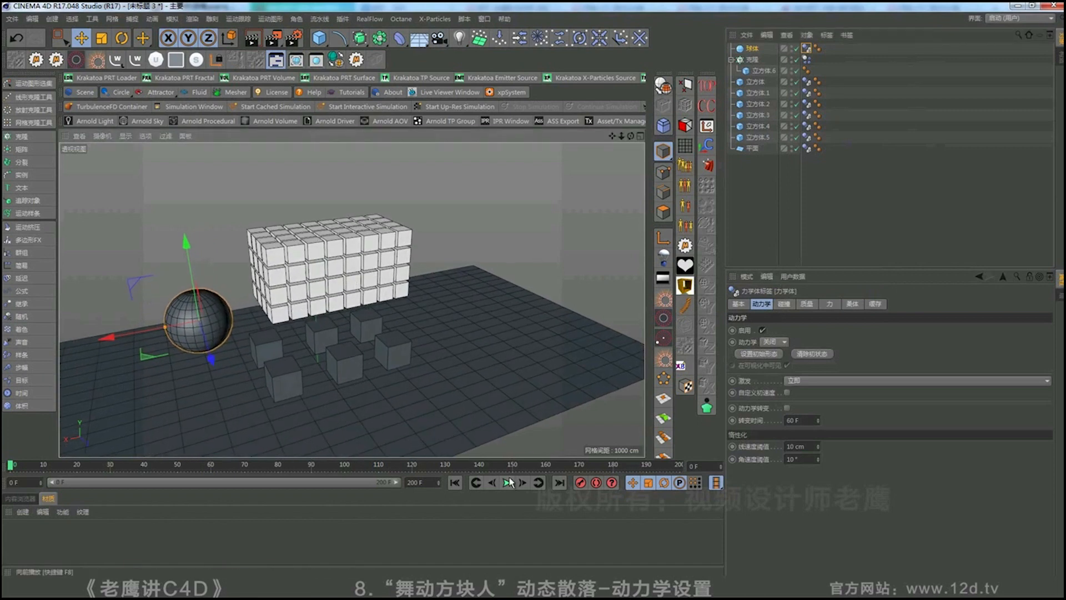
pyautogui.click(809, 164)
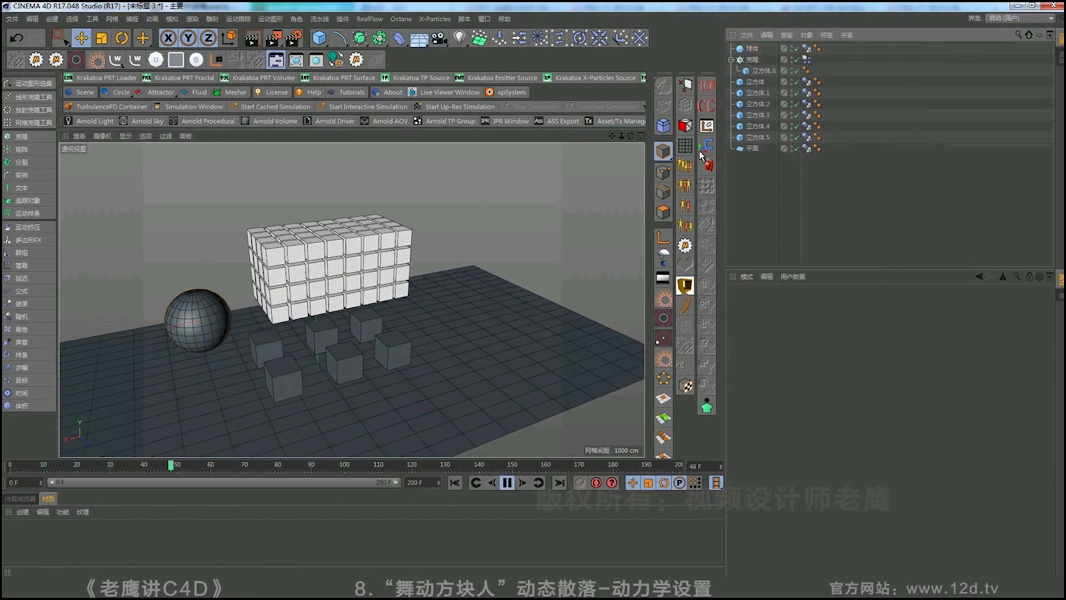
# Return to the first frame and position the sphere beside the clone grid at about 504 cm on the X axis
pyautogui.click(755, 49)
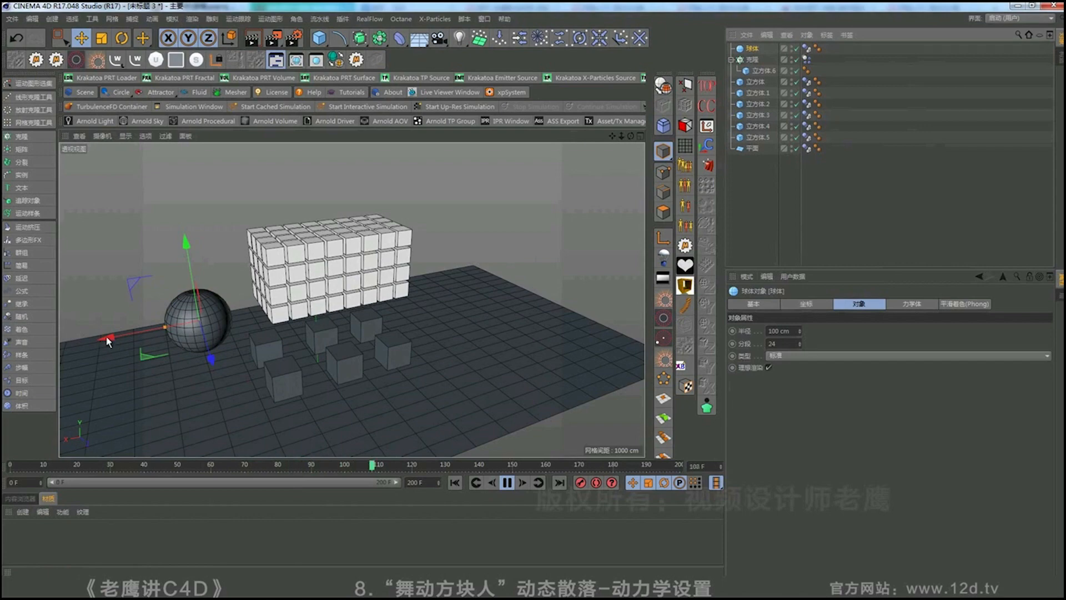
pyautogui.moveTo(105, 336); pyautogui.dragTo(136, 386)
pyautogui.click(477, 482)
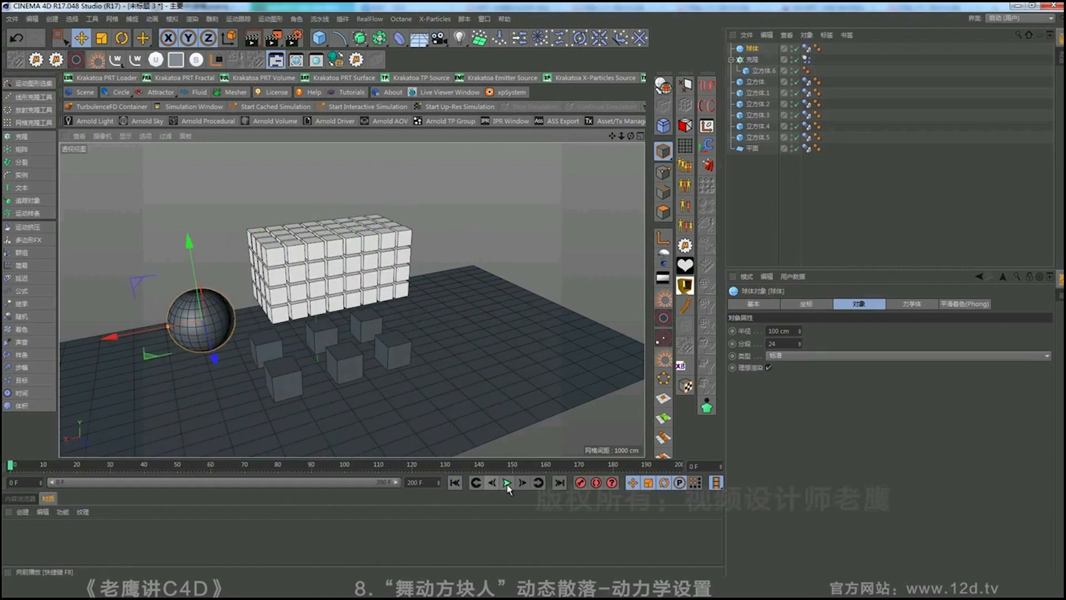
pyautogui.moveTo(123, 336)
pyautogui.mouseDown()
pyautogui.moveTo(199, 343)
pyautogui.moveTo(109, 342)
pyautogui.mouseUp()
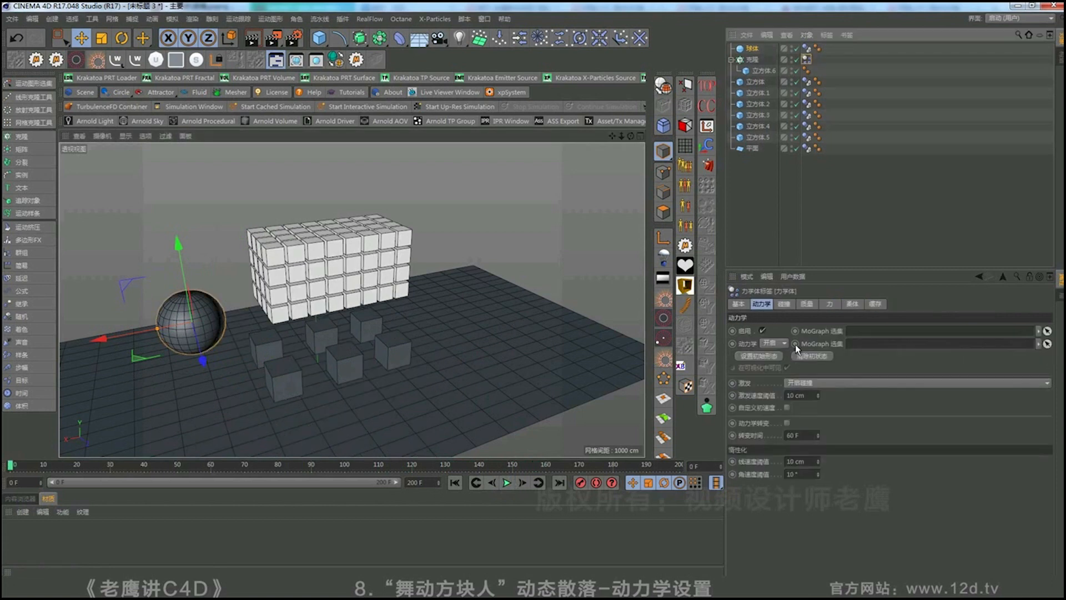
# Keyframe the sphere's position at frame 0 and at frame 128 with its X position at about -438.5 cm, crossing the clone grid
pyautogui.click(749, 50)
pyautogui.click(800, 304)
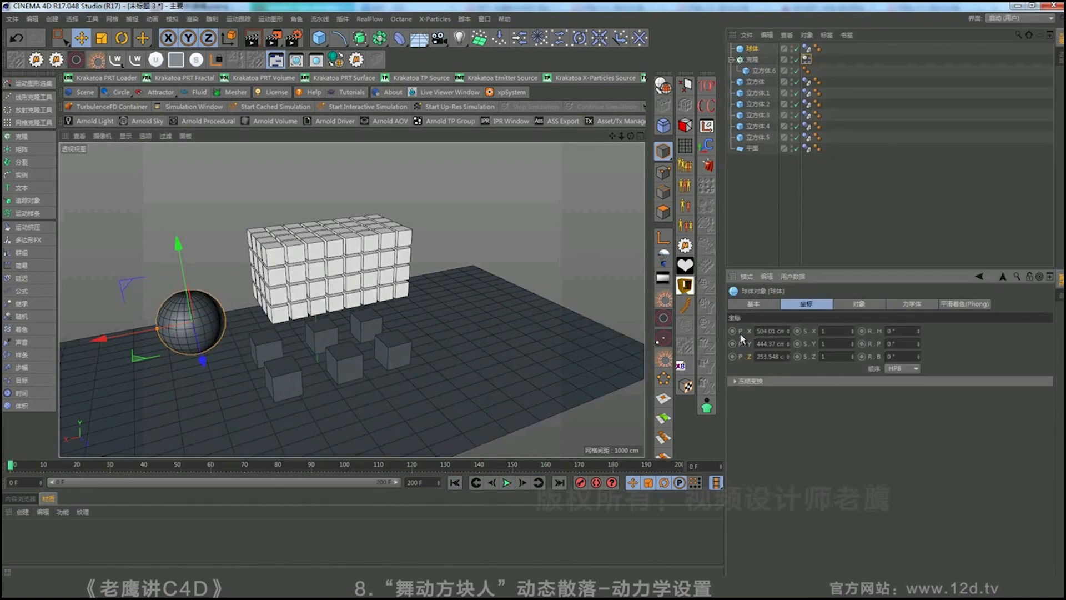
pyautogui.click(436, 466)
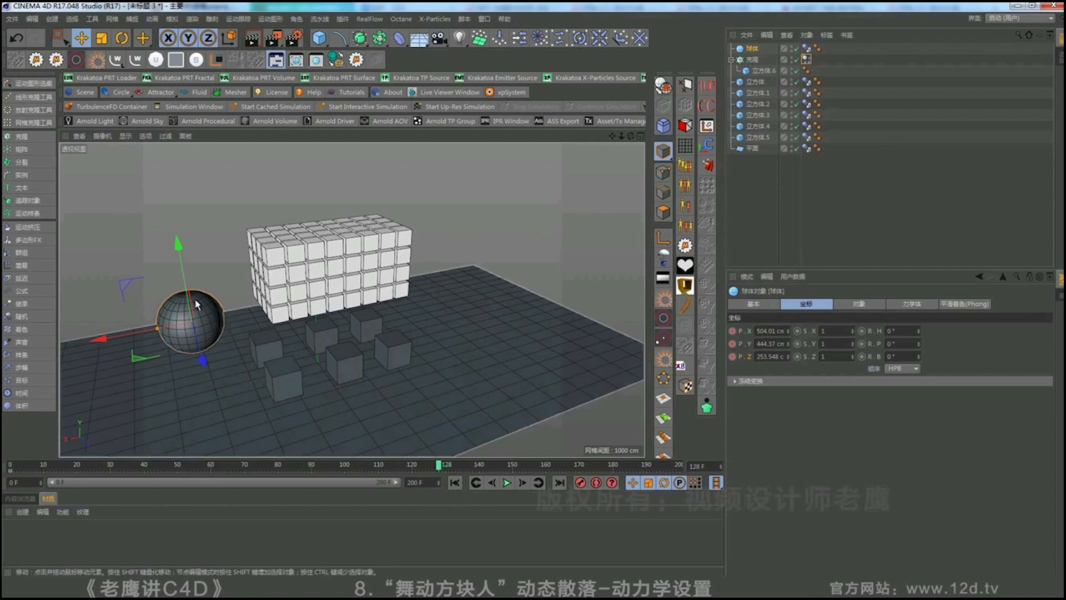
pyautogui.moveTo(102, 337); pyautogui.dragTo(377, 332)
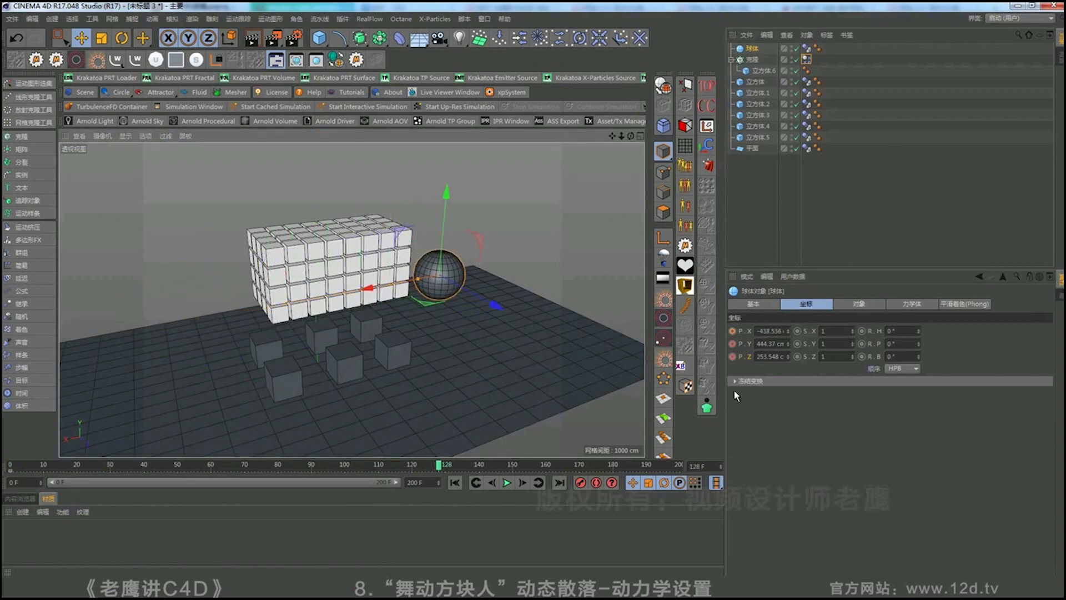
pyautogui.click(732, 331)
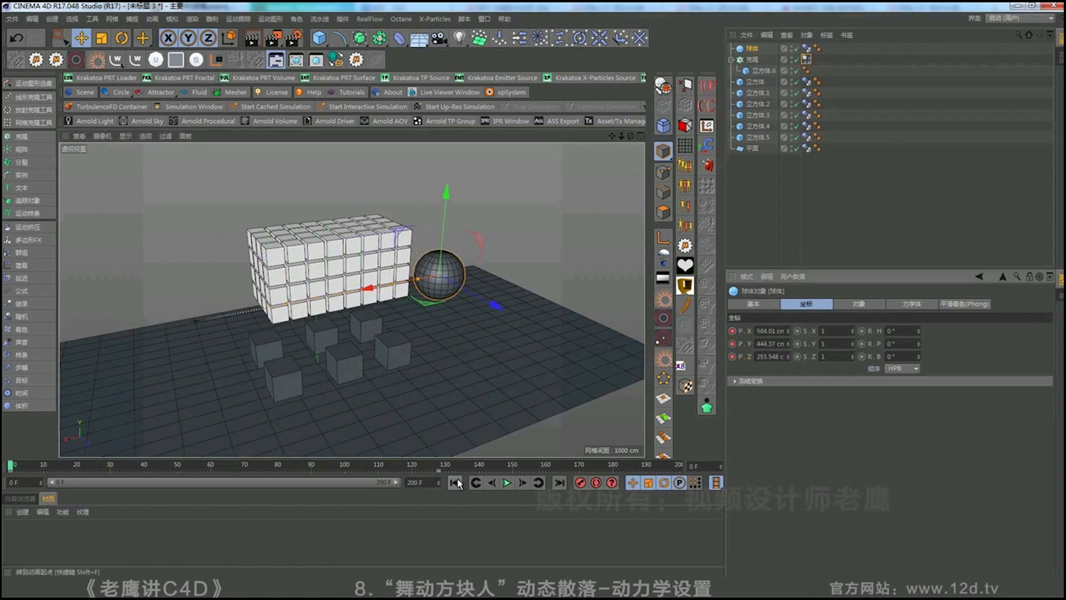
# Play the collision simulation, view the cloner's dynamics tag settings and return to the first frame
pyautogui.click(507, 482)
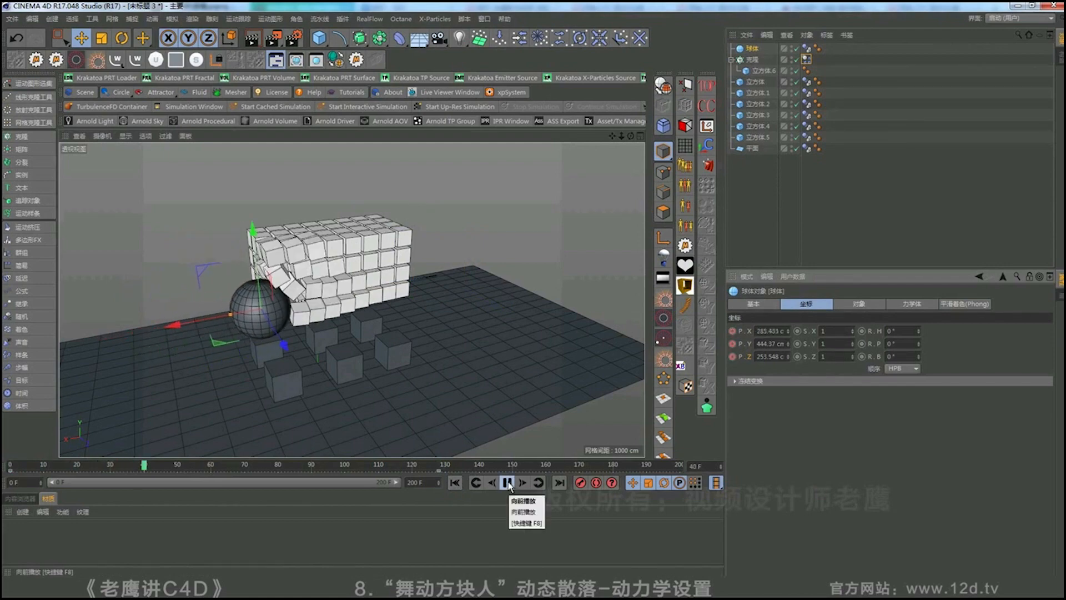
pyautogui.click(807, 60)
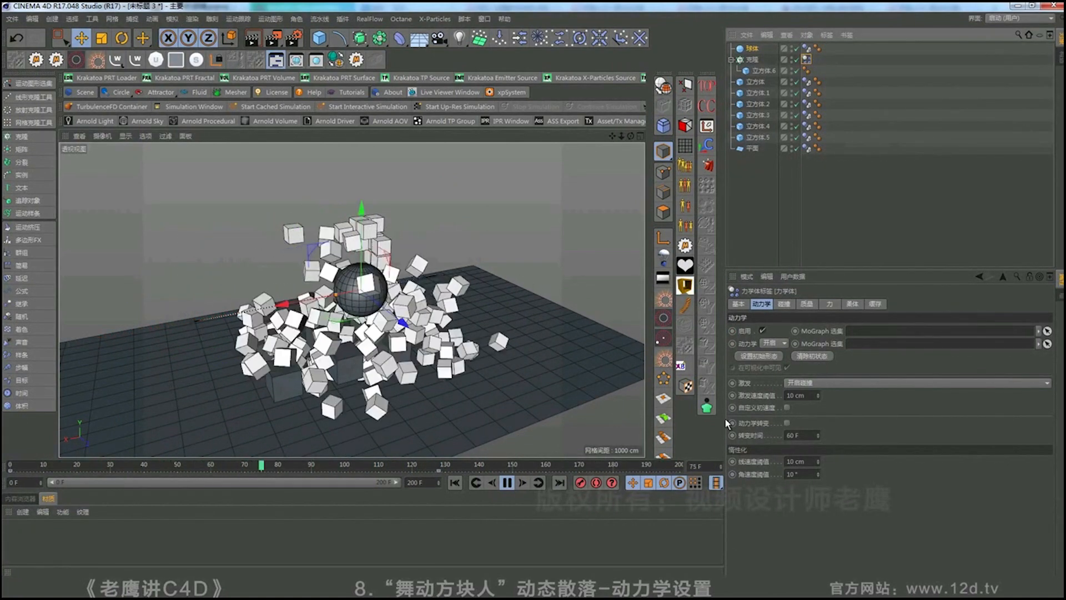
pyautogui.click(455, 483)
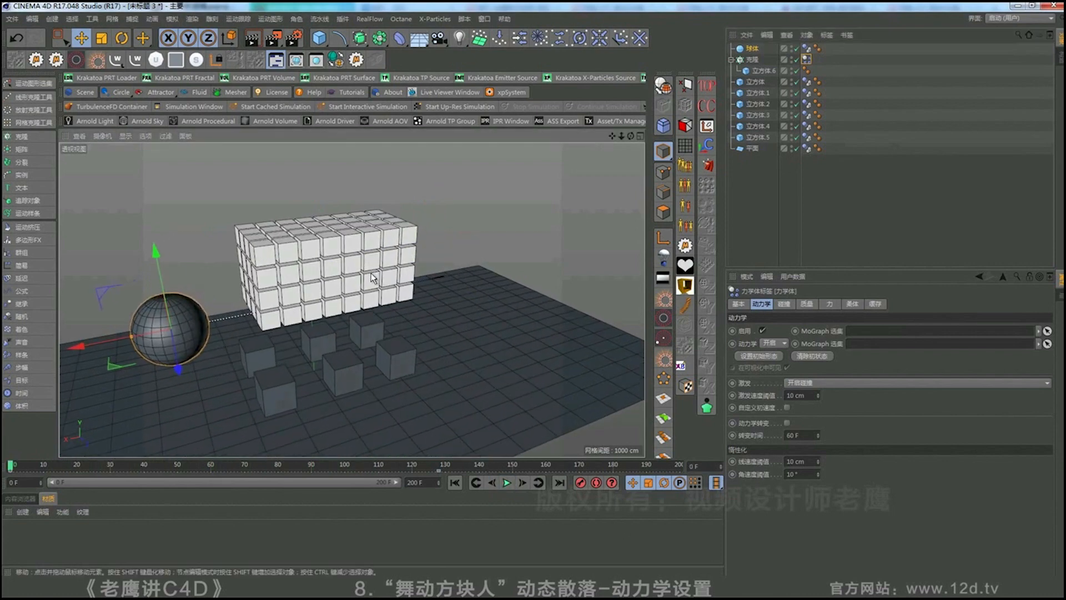
# Replay the simulation up to frame 48 and examine the cubes around the colliding sphere up close
pyautogui.keyDown('alt'); pyautogui.moveTo(372, 278); pyautogui.dragTo(444, 331); pyautogui.keyUp('alt')
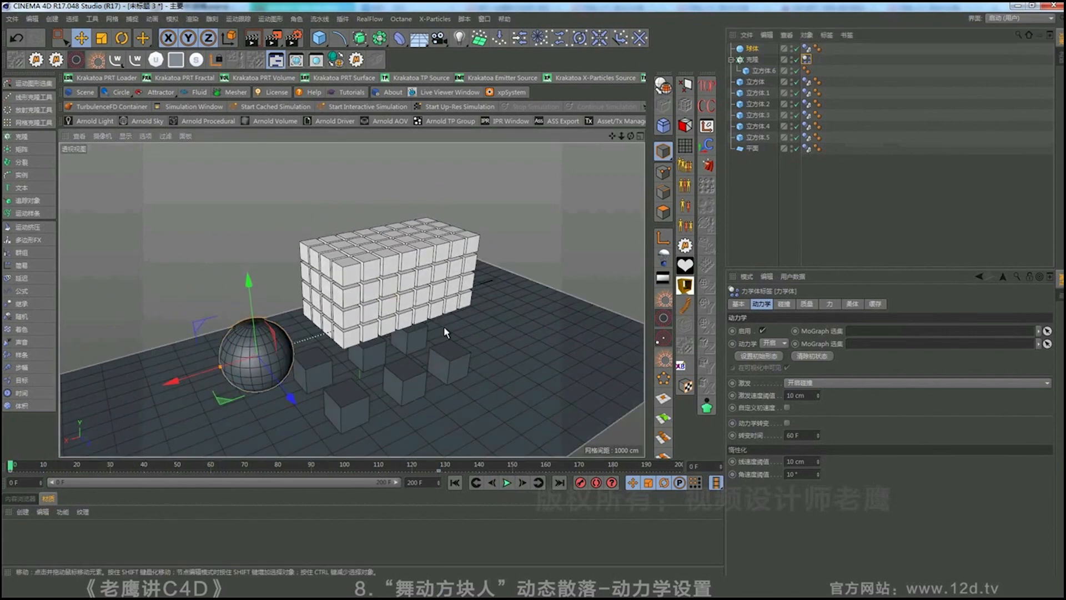
pyautogui.click(507, 483)
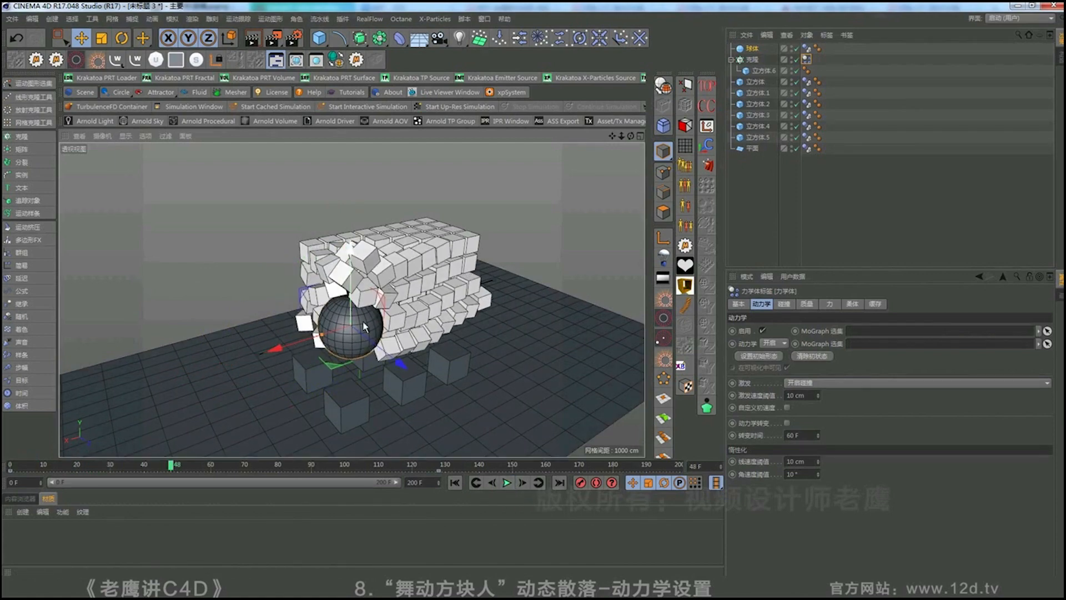
pyautogui.keyDown('alt'); pyautogui.moveTo(425, 349); pyautogui.dragTo(348, 327); pyautogui.keyUp('alt')
pyautogui.scroll(3, 370, 293)
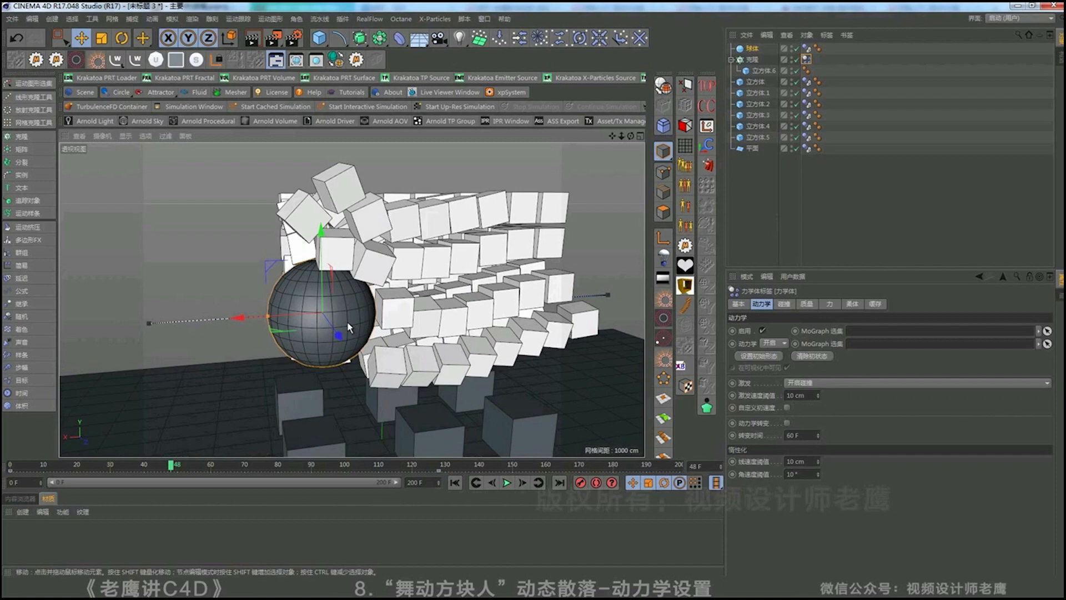
pyautogui.keyDown('alt'); pyautogui.moveTo(365, 329); pyautogui.dragTo(389, 311); pyautogui.keyUp('alt')
pyautogui.scroll(-3, 423, 319)
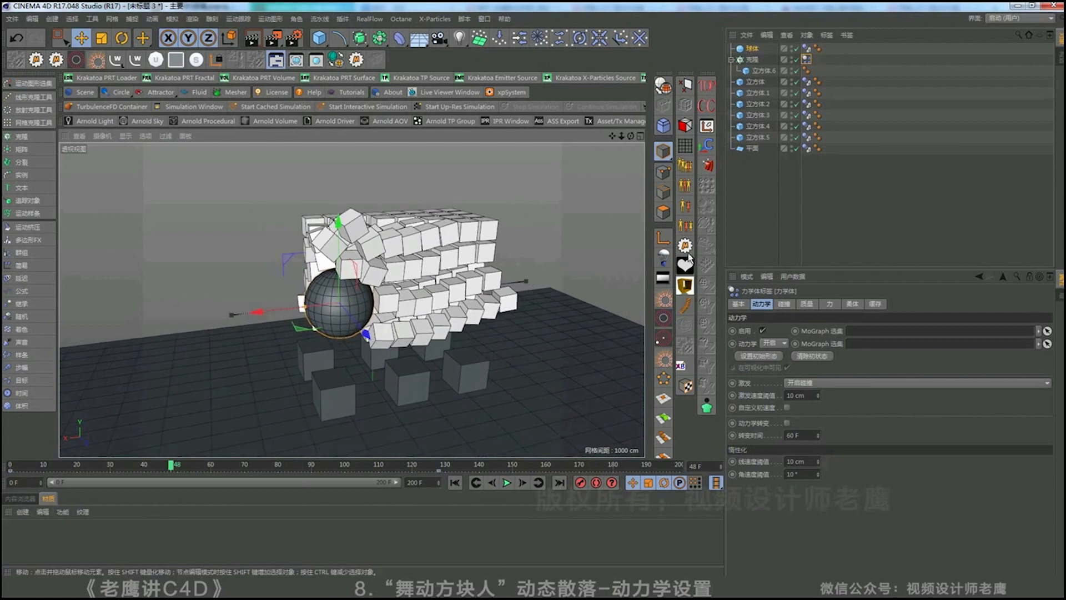
# Replay the simulation with the sphere's dynamics (动力学) off (关闭) and again with it on (开启), returning to the first frame
pyautogui.click(820, 74)
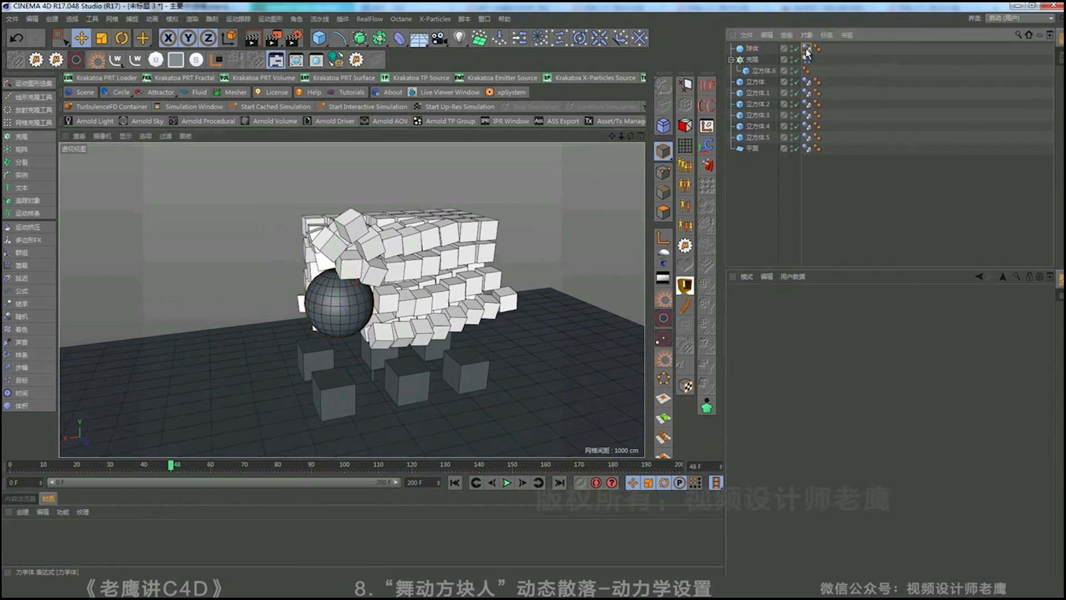
pyautogui.click(806, 49)
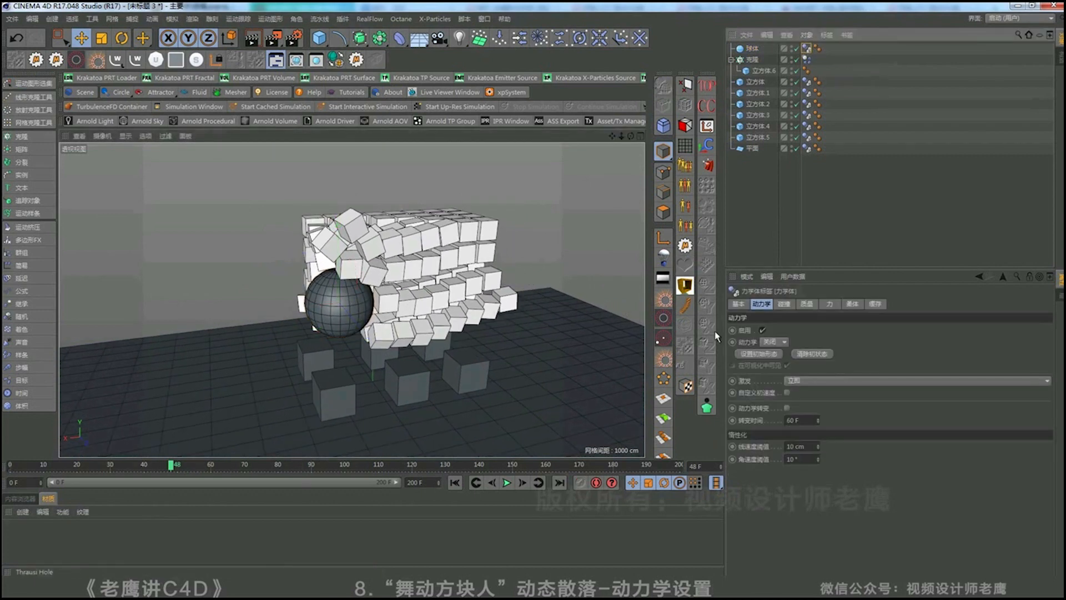
pyautogui.click(766, 342)
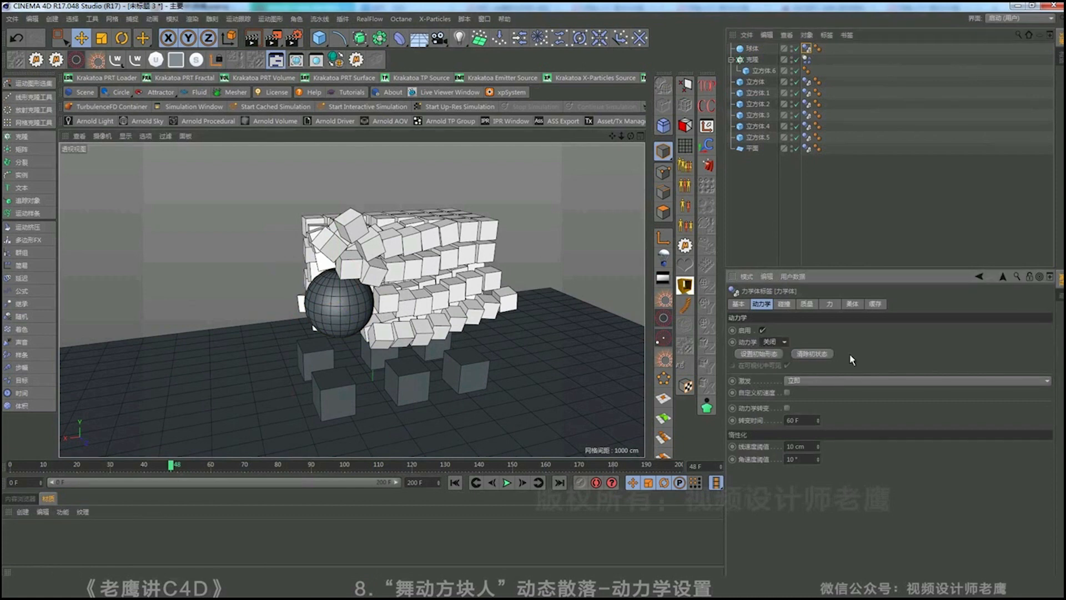
pyautogui.click(458, 483)
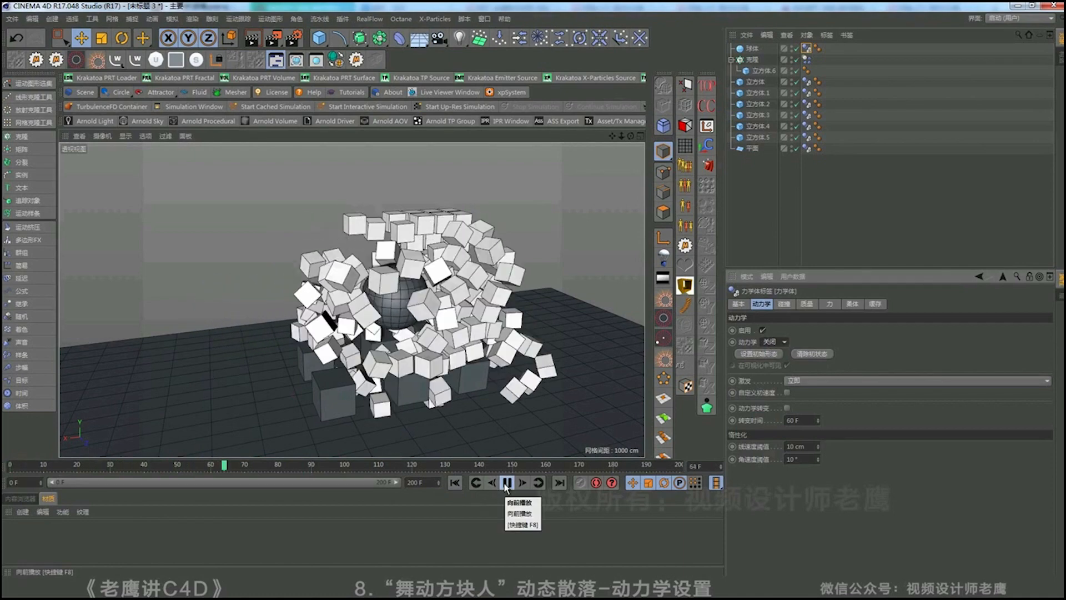
pyautogui.click(506, 483)
pyautogui.click(459, 483)
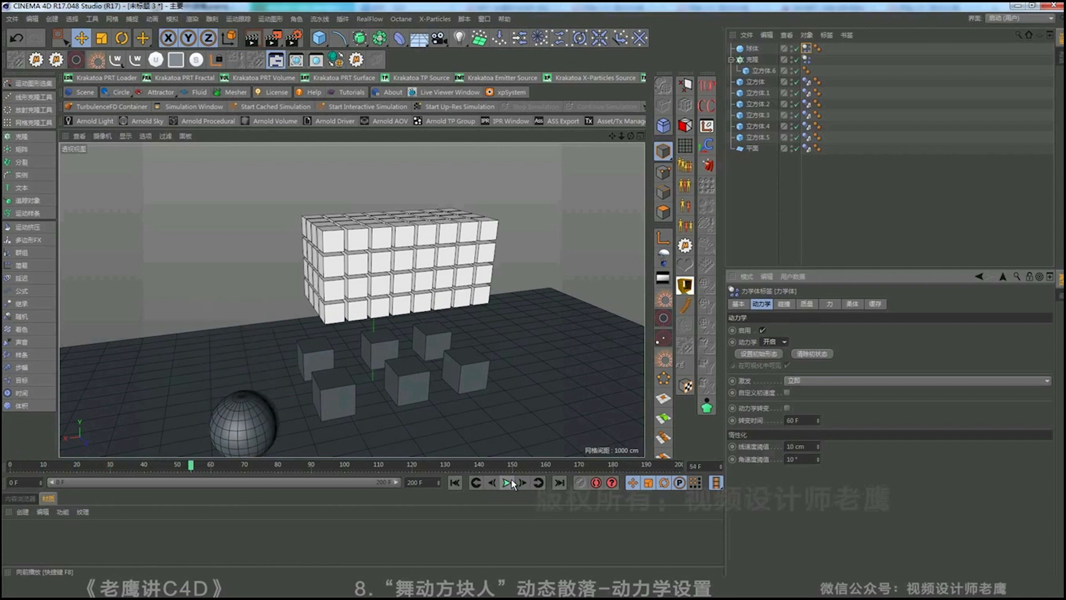
pyautogui.click(455, 482)
# Set the dynamics mode of the sphere's tag to detection (检测) and replay the simulation to frame 120
pyautogui.click(778, 343)
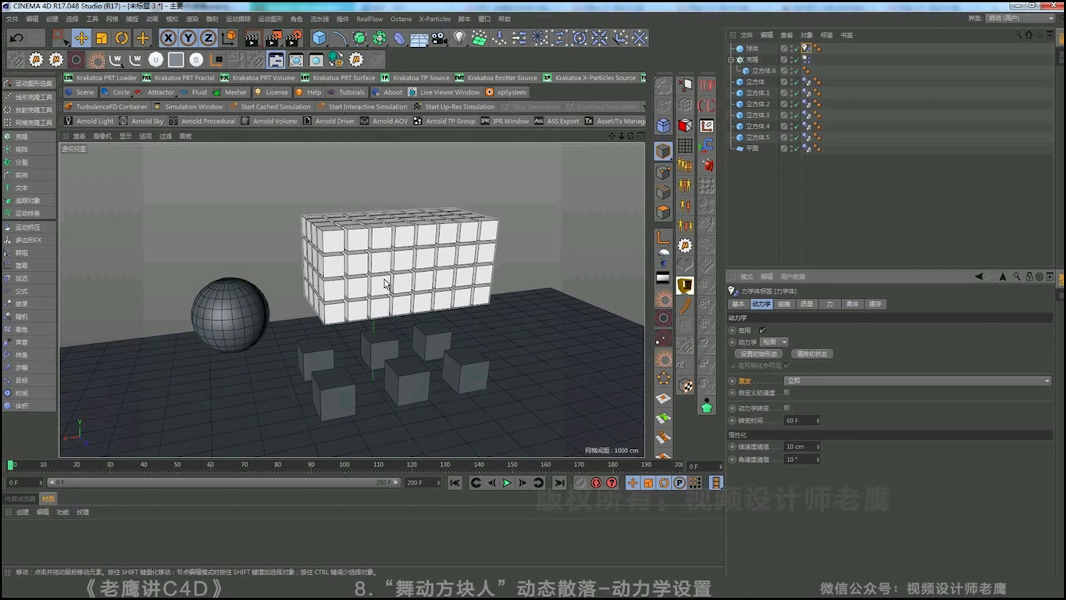
pyautogui.click(506, 485)
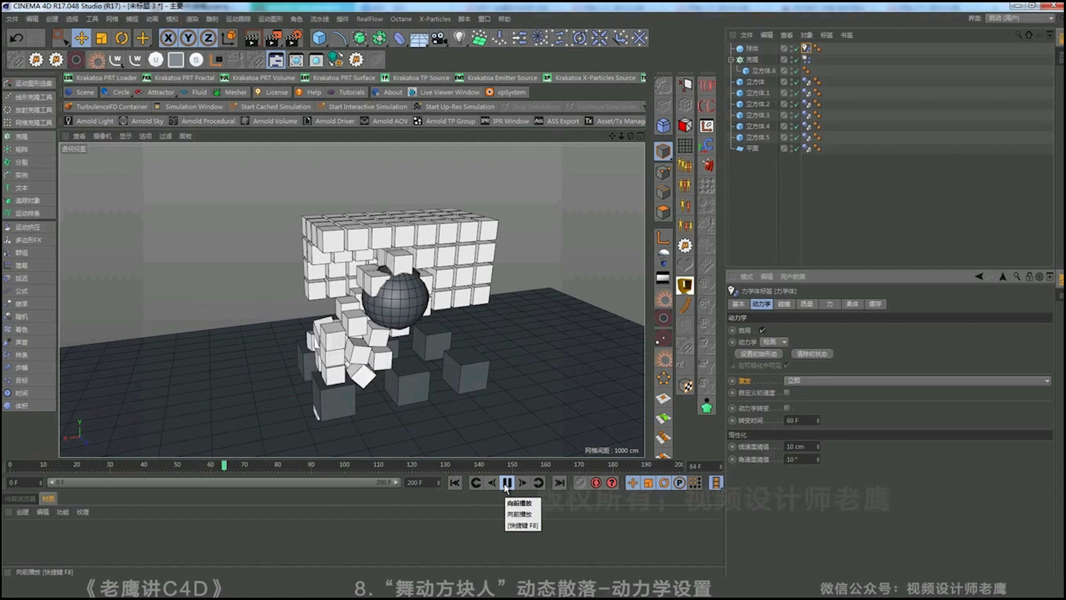
pyautogui.click(506, 482)
pyautogui.hotkey('shift', 'f')
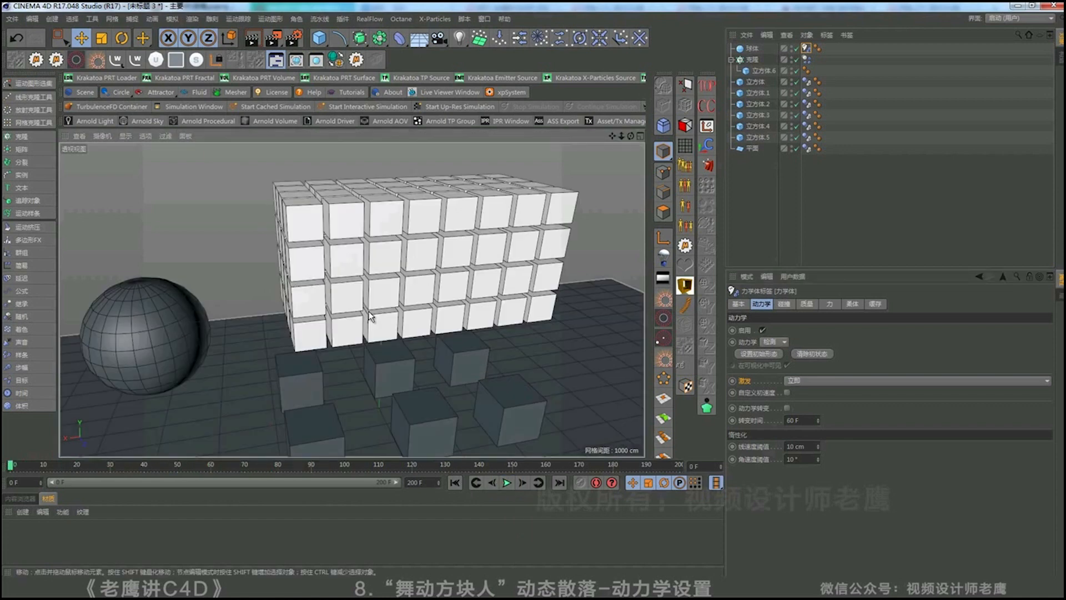
pyautogui.click(201, 321)
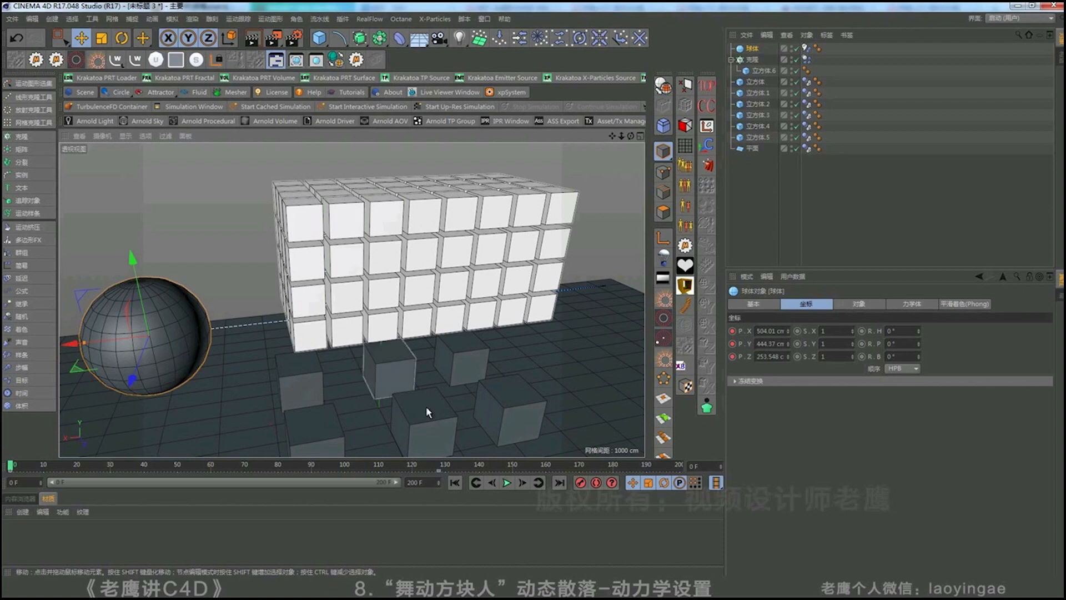
pyautogui.click(505, 483)
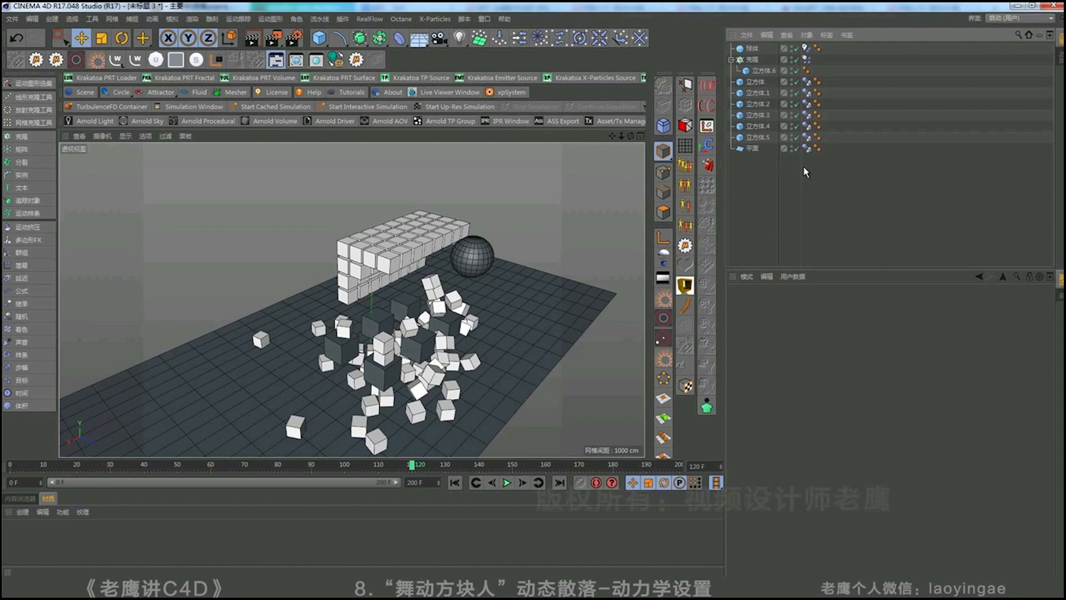
# Switch to the open project 人物动画1-动力学.c4d and play the cube character's animation from the start to frame 110
pyautogui.click(484, 18)
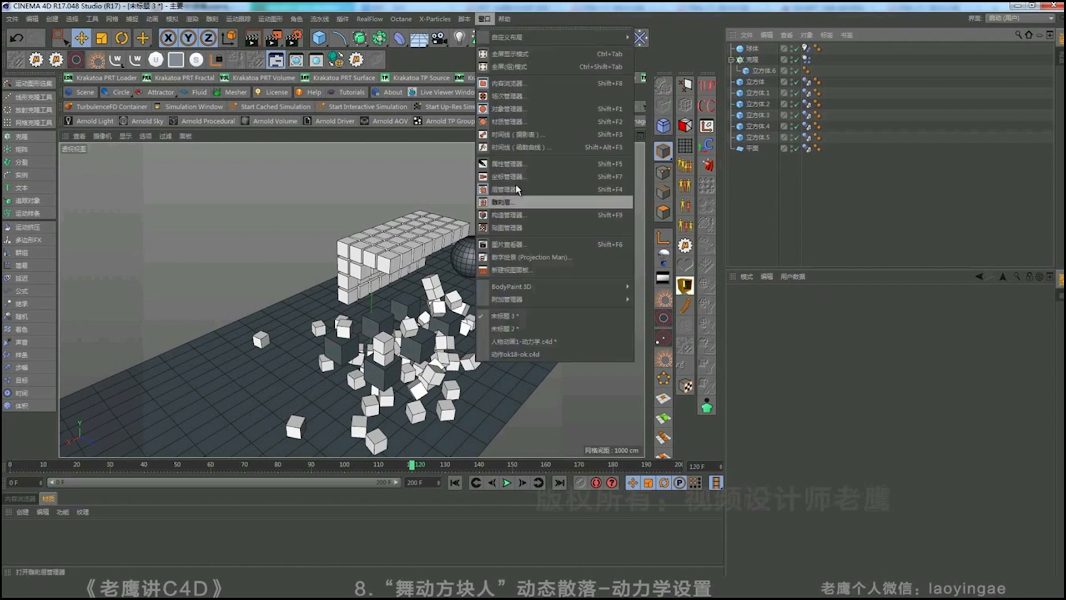
pyautogui.click(524, 336)
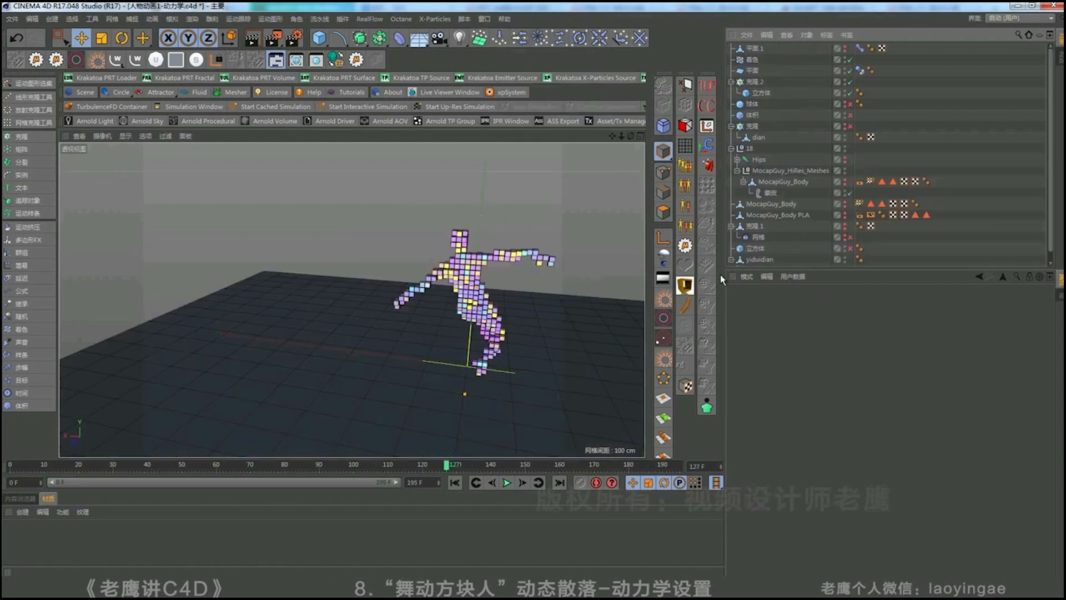
pyautogui.click(454, 482)
pyautogui.click(507, 483)
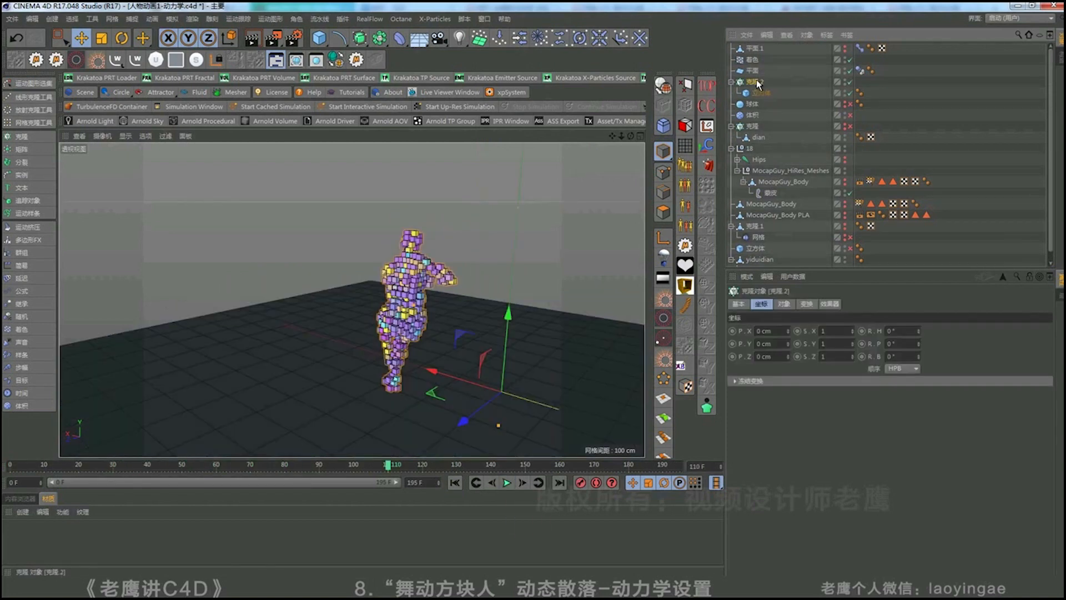
# Add a rigid body tag to 克隆.2, with tag inheritance set to apply to children (应用标签到子级) and individual elements set to all (全部)
pyautogui.rightClick(756, 81)
pyautogui.moveTo(806, 171)
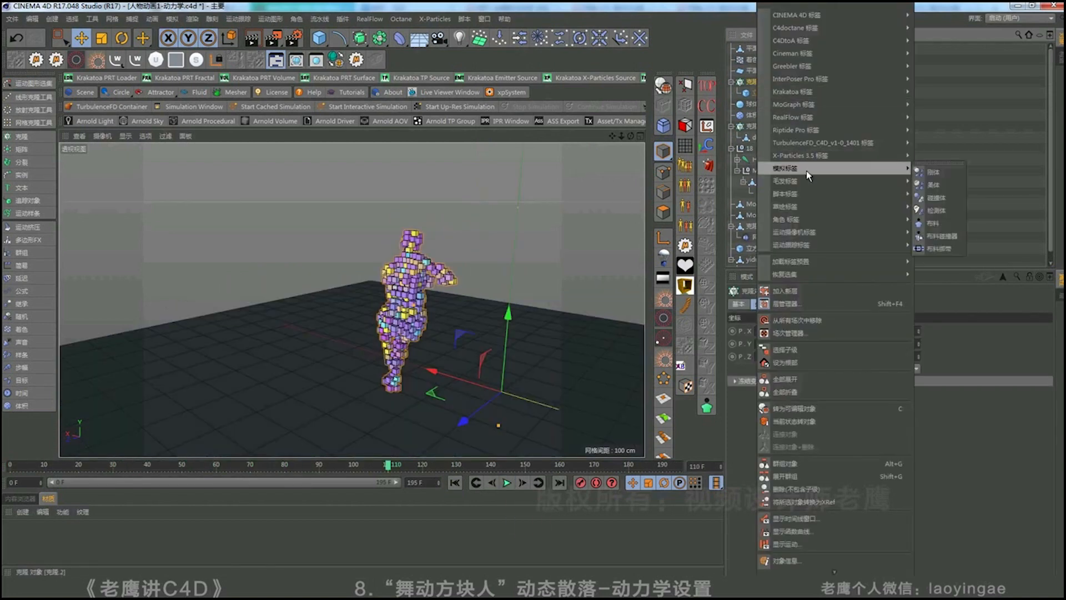
pyautogui.click(921, 172)
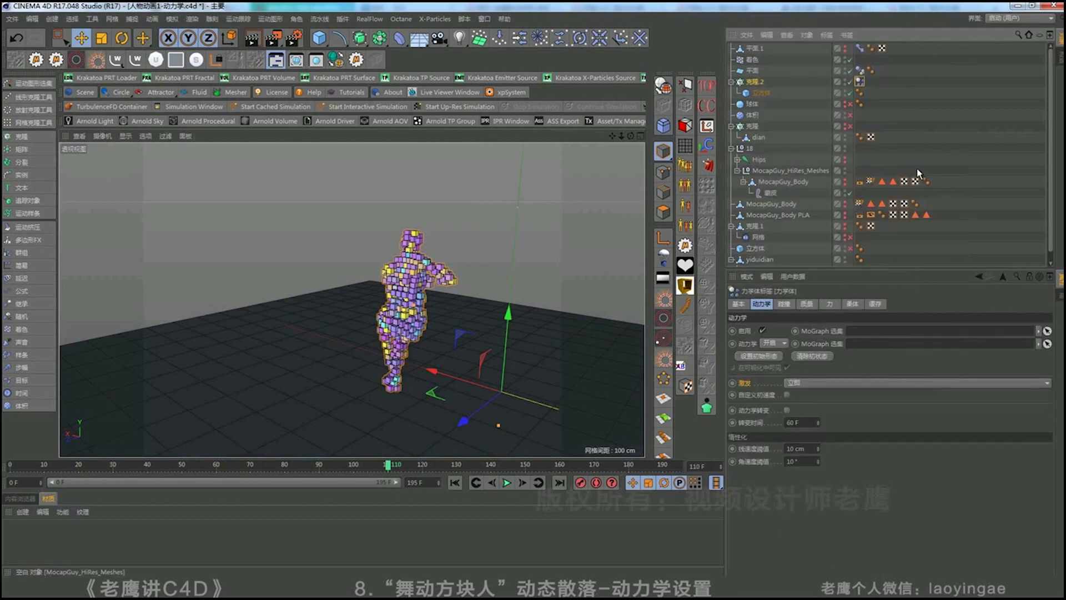
pyautogui.click(793, 305)
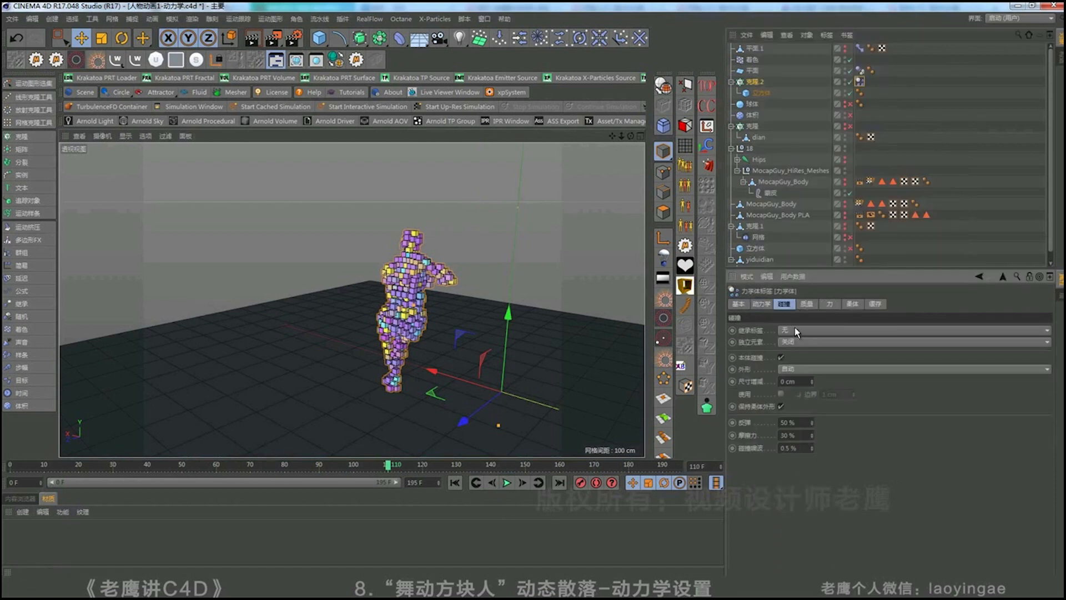
pyautogui.click(801, 357)
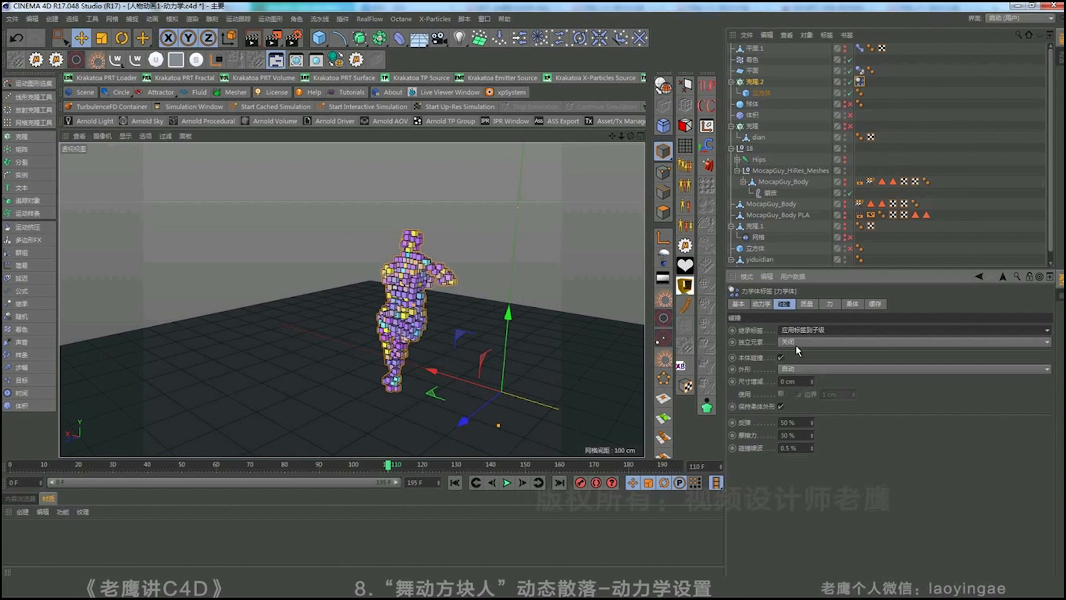
pyautogui.click(795, 343)
pyautogui.click(796, 393)
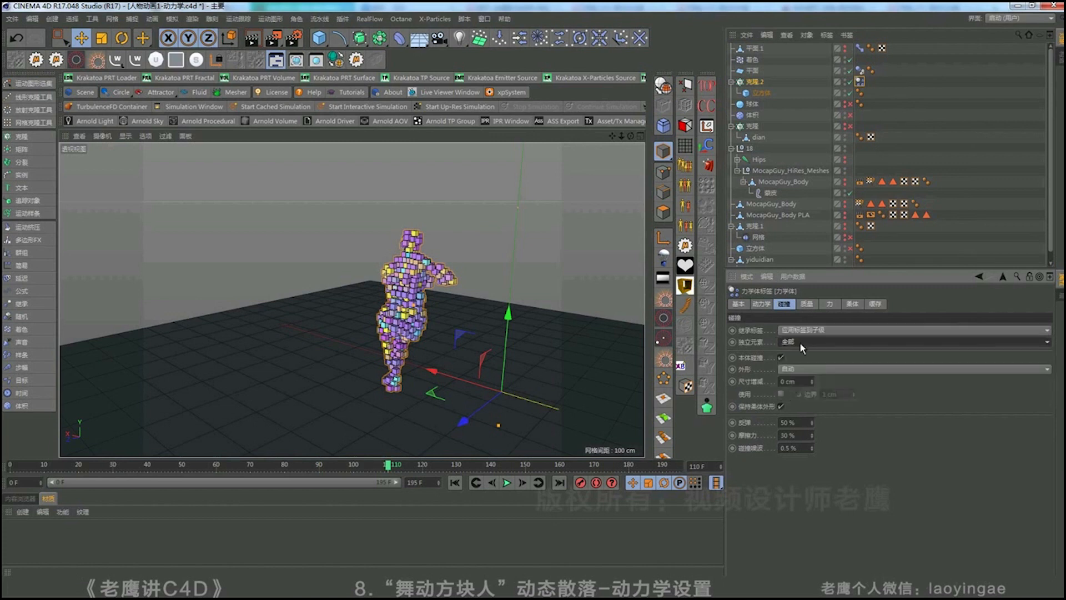
pyautogui.click(920, 128)
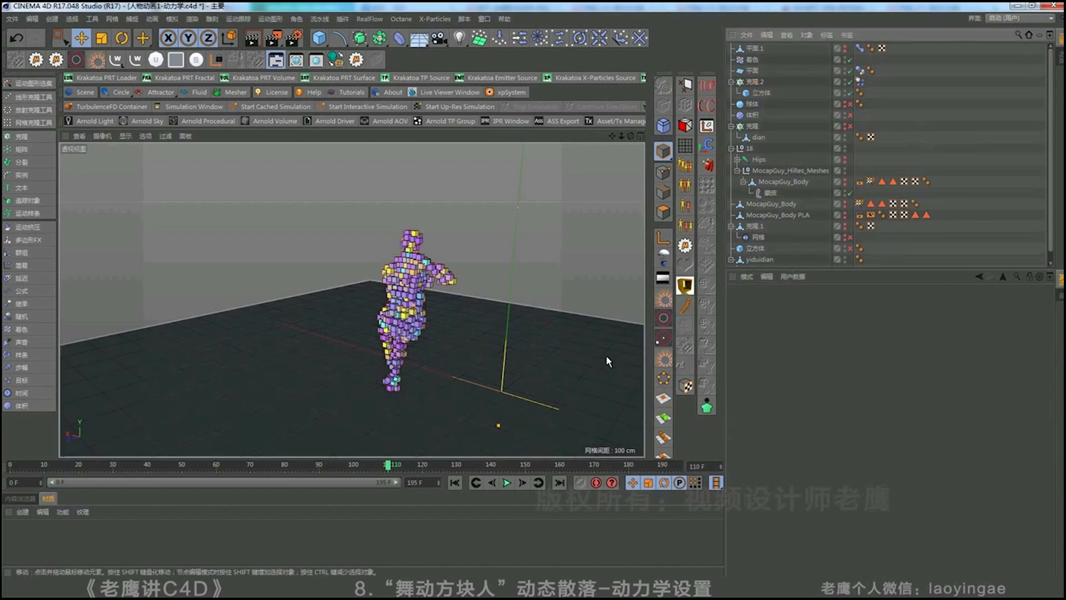
# Check the collision settings of the floor plane's dynamics tag, replay the character animation and return to the first frame
pyautogui.click(860, 71)
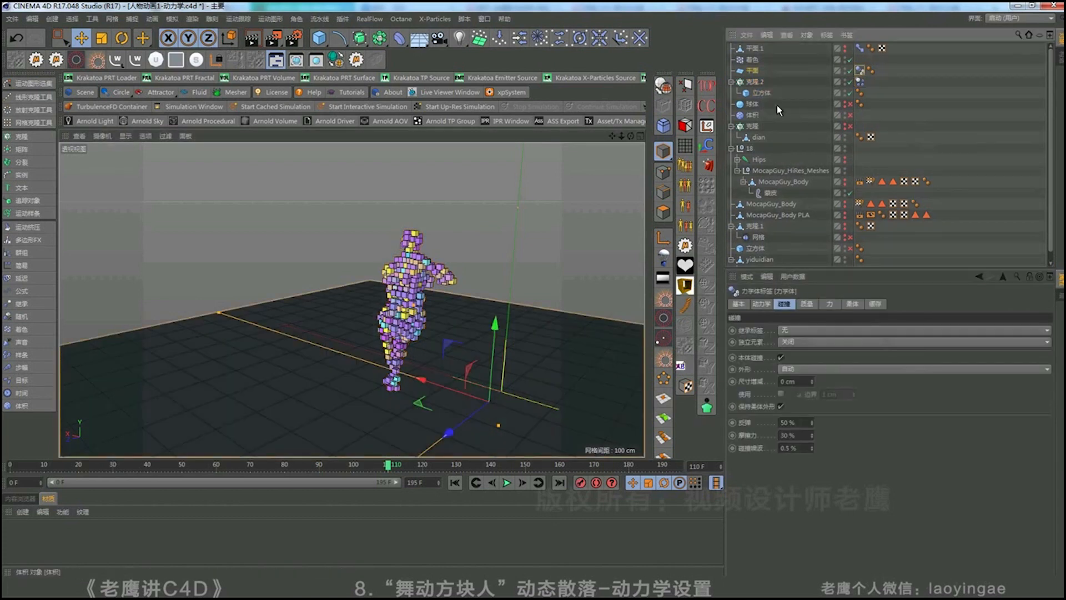
pyautogui.click(922, 119)
pyautogui.click(457, 482)
pyautogui.click(507, 483)
pyautogui.click(455, 482)
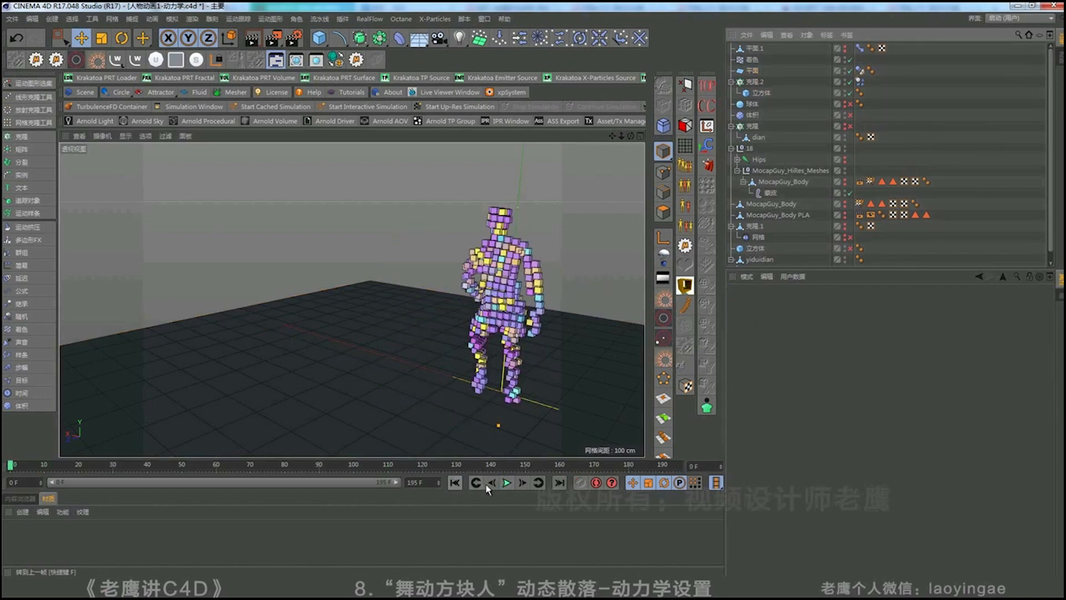
# Play the scatter simulation to frame 70, then set the trigger (激发) of 克隆.2's dynamics tag to on collision (开启碰撞)
pyautogui.click(506, 483)
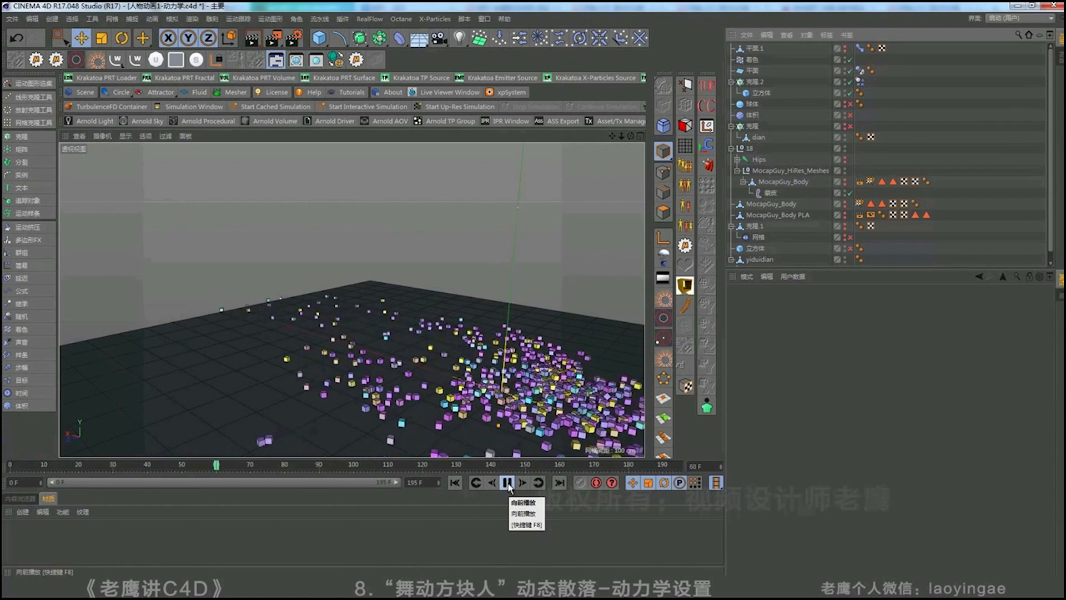
pyautogui.click(507, 483)
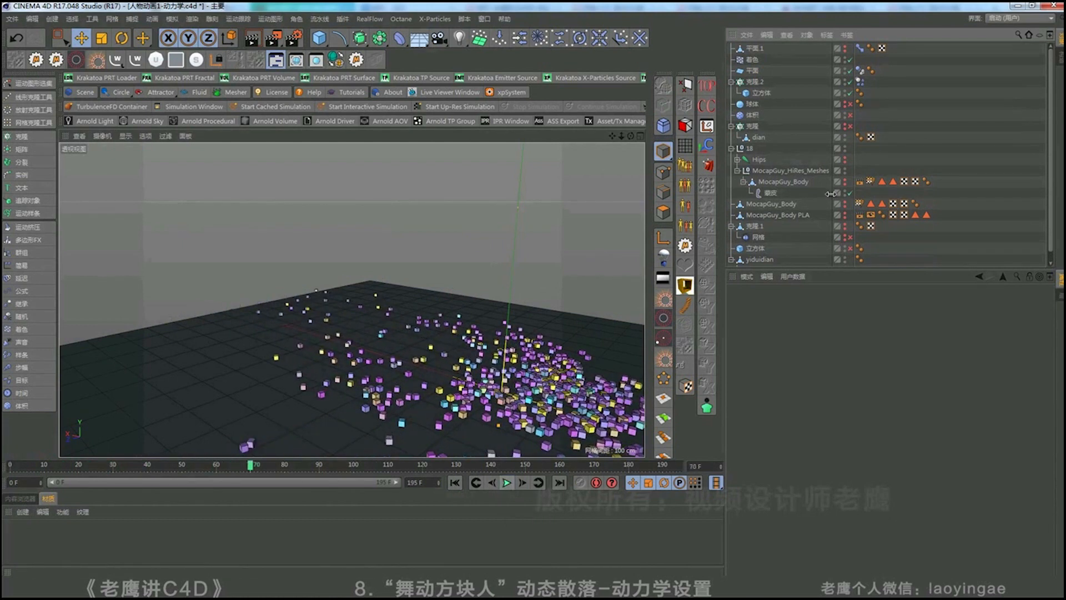
pyautogui.click(860, 82)
pyautogui.click(762, 305)
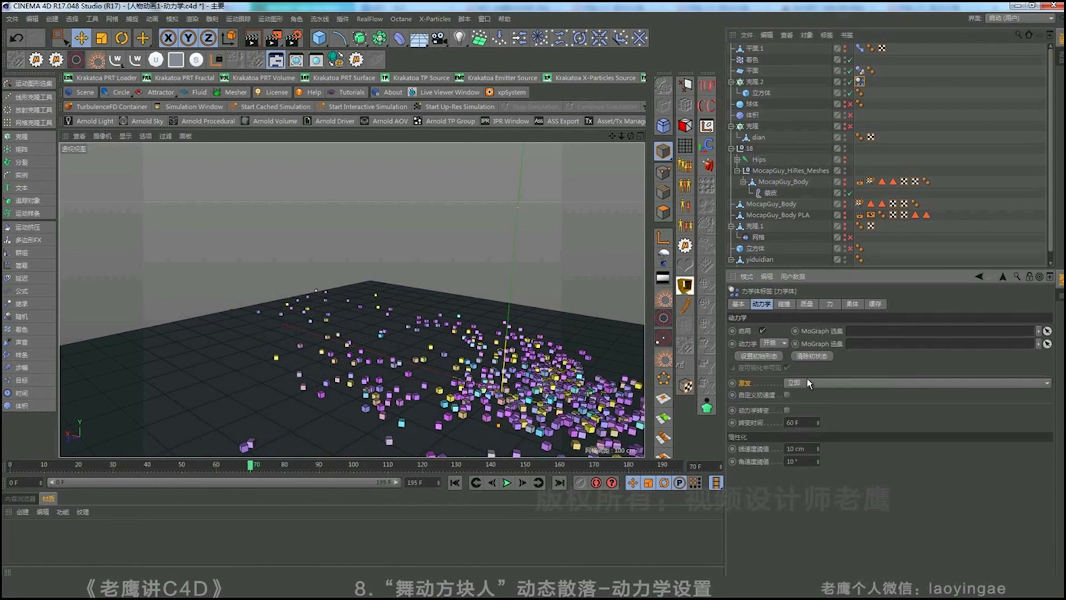
pyautogui.click(809, 383)
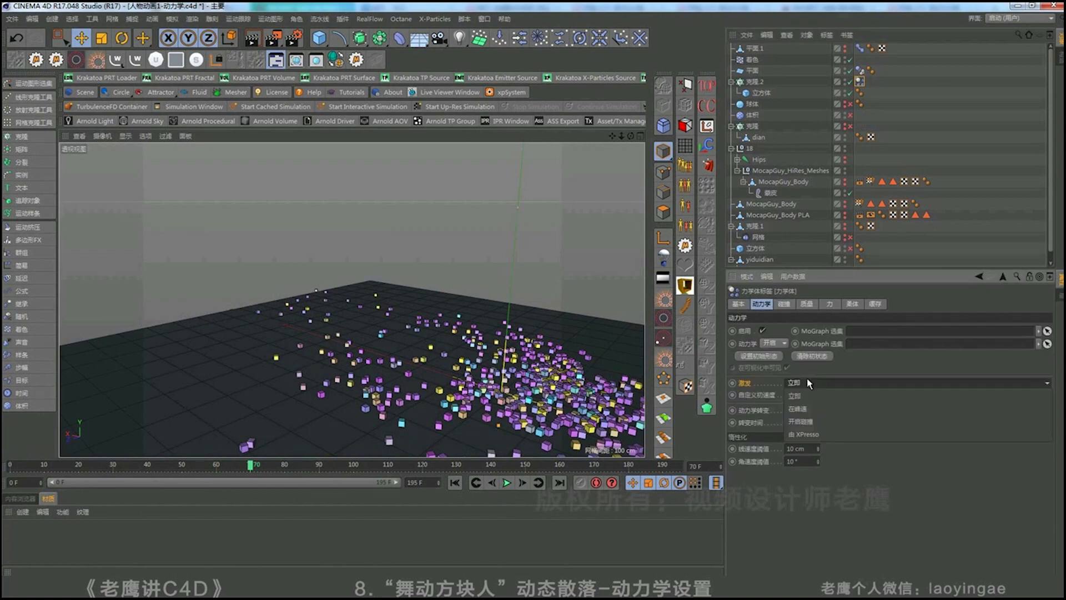
pyautogui.click(811, 420)
pyautogui.click(905, 261)
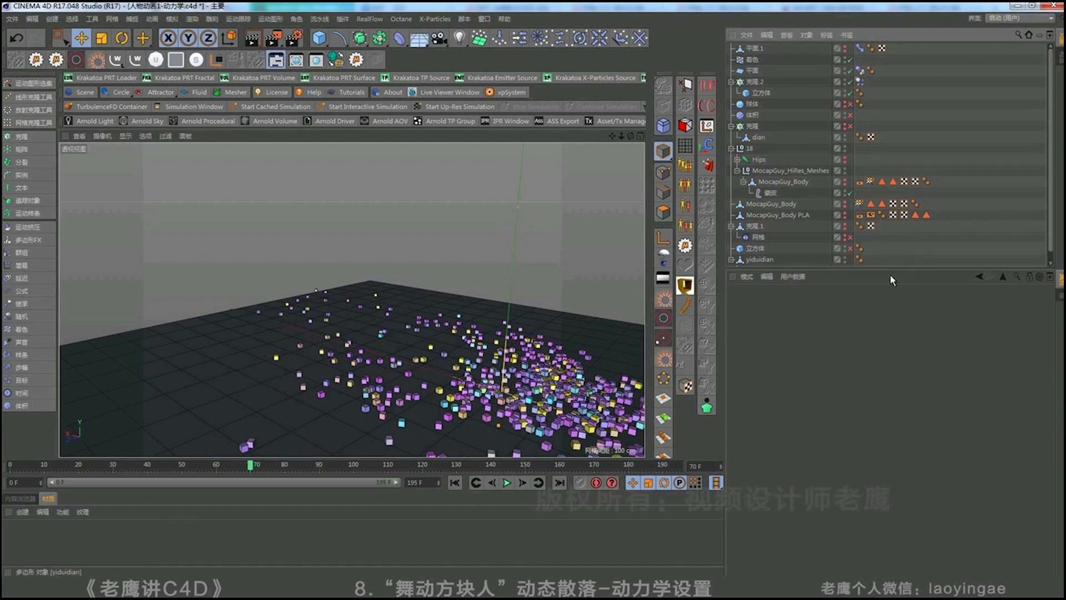
# Replay the character simulation several times from the first frame to examine how the cubes scatter, and return to frame 0
pyautogui.click(455, 483)
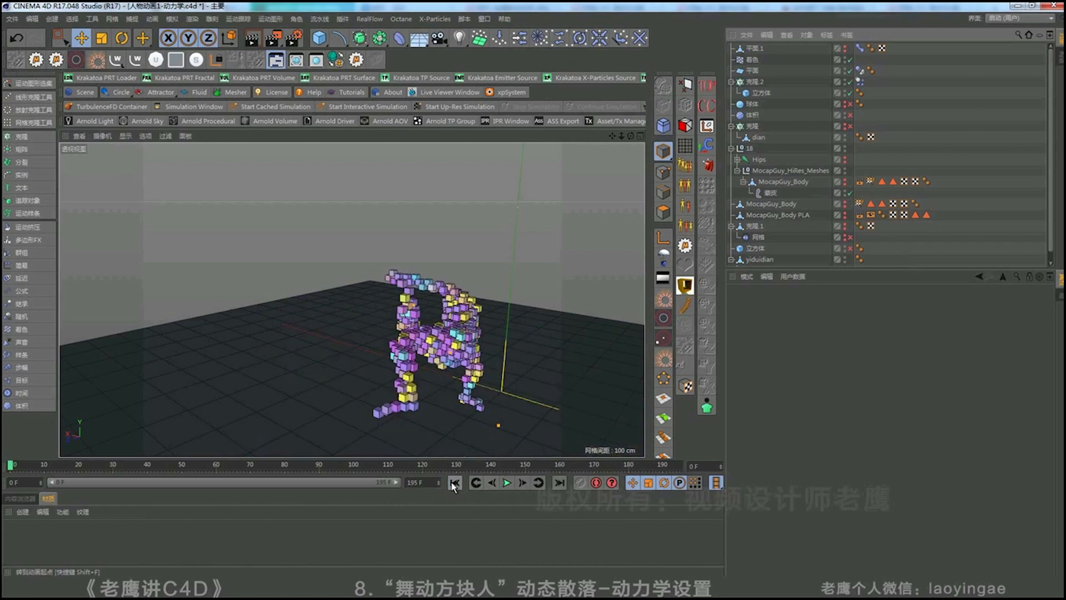
pyautogui.click(507, 482)
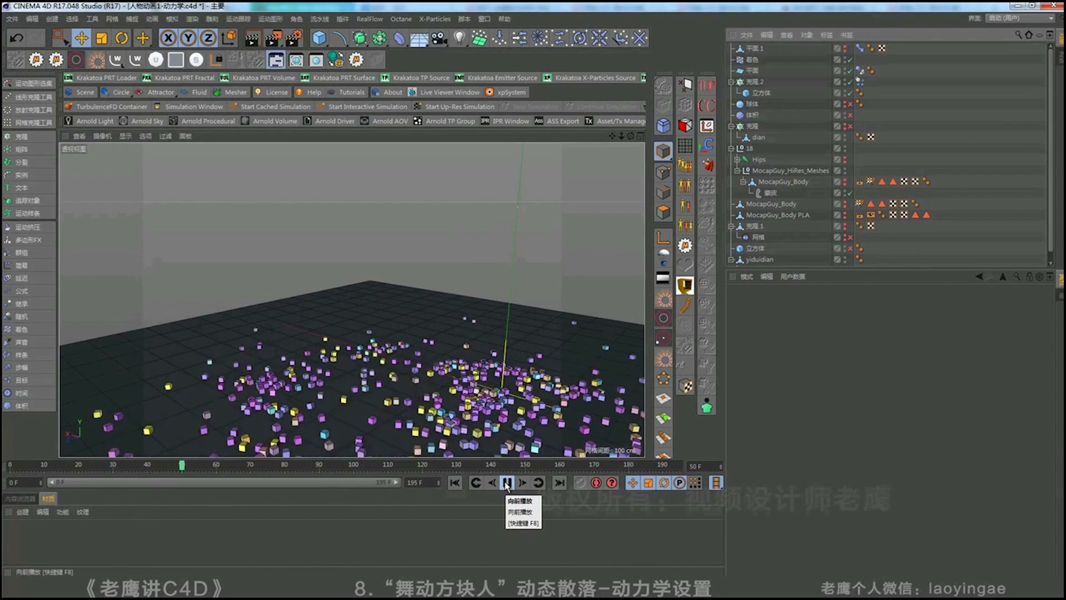
pyautogui.click(456, 483)
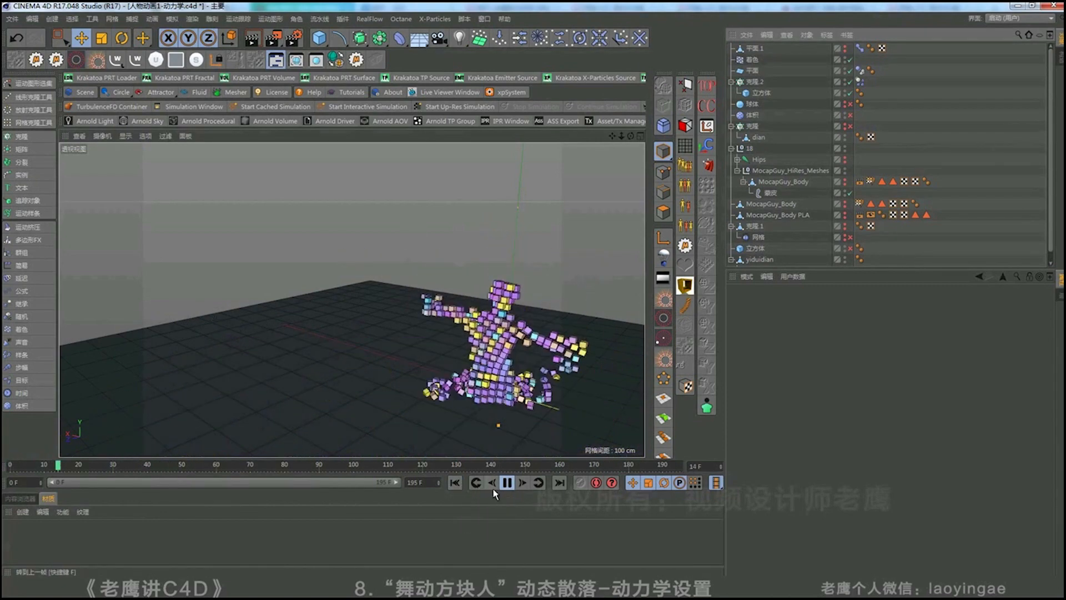
pyautogui.click(506, 482)
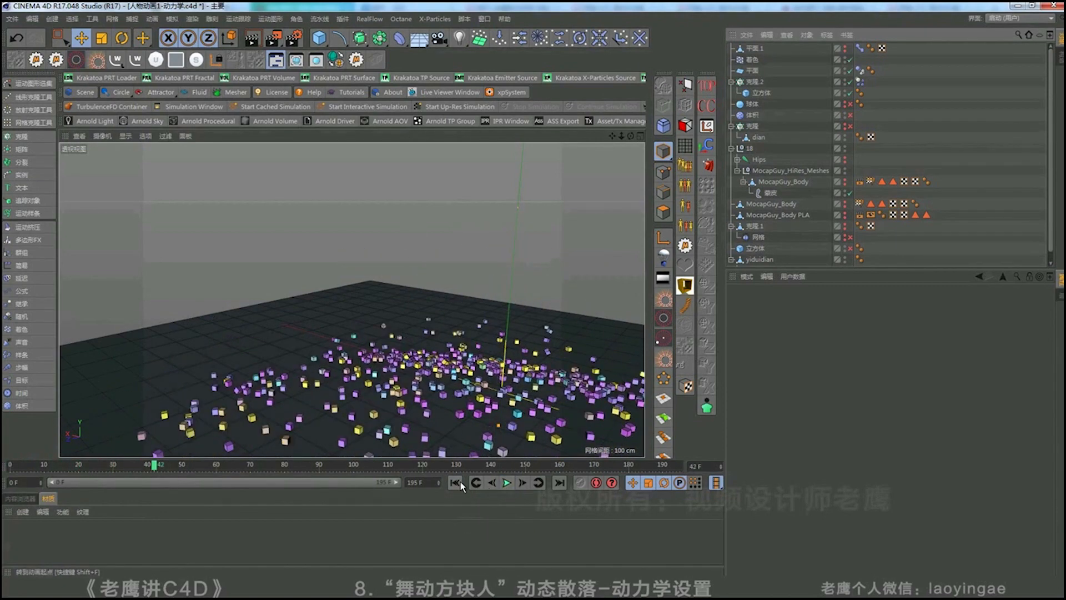
pyautogui.click(455, 482)
pyautogui.click(506, 482)
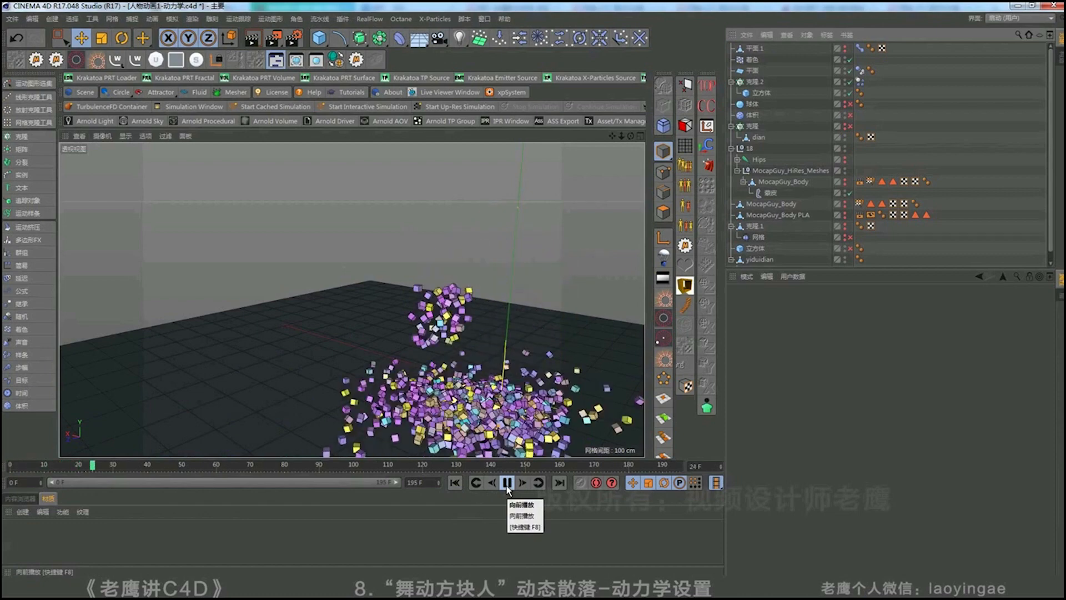
pyautogui.click(506, 483)
pyautogui.click(456, 482)
# Try a trigger speed threshold (激发速度阈值) of 1000 cm on 克隆.2's dynamics tag and play the character animation
pyautogui.click(859, 82)
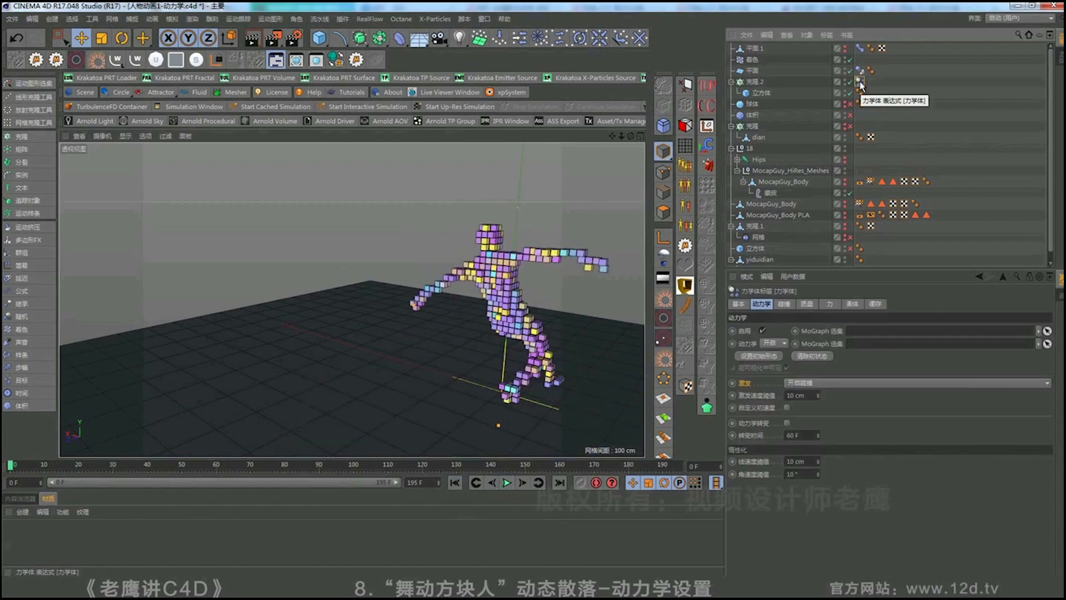
pyautogui.click(762, 398)
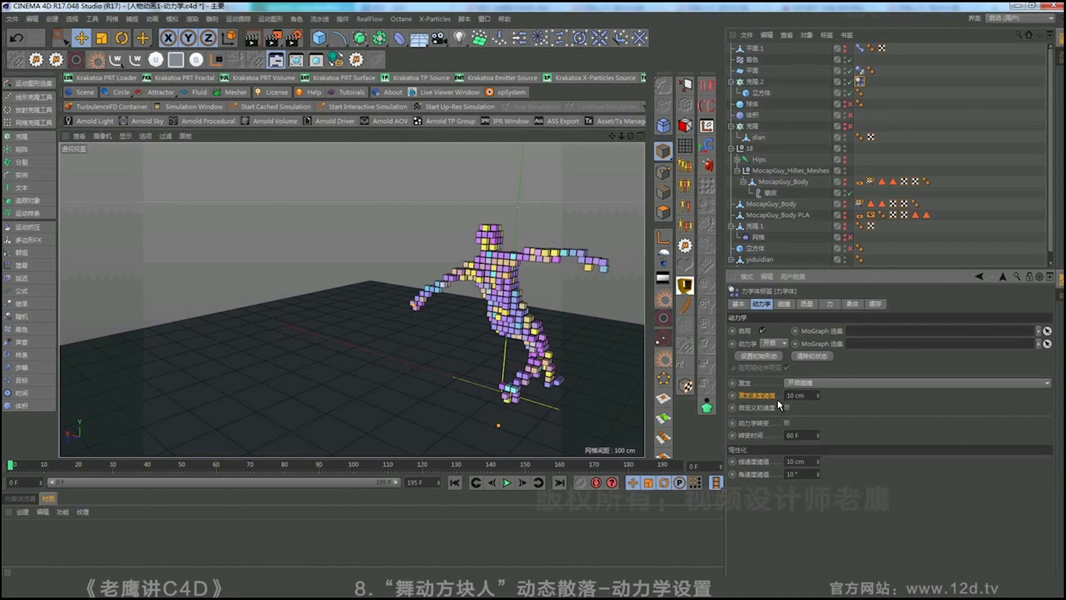
pyautogui.doubleClick(766, 395)
pyautogui.write('100')
pyautogui.click(507, 482)
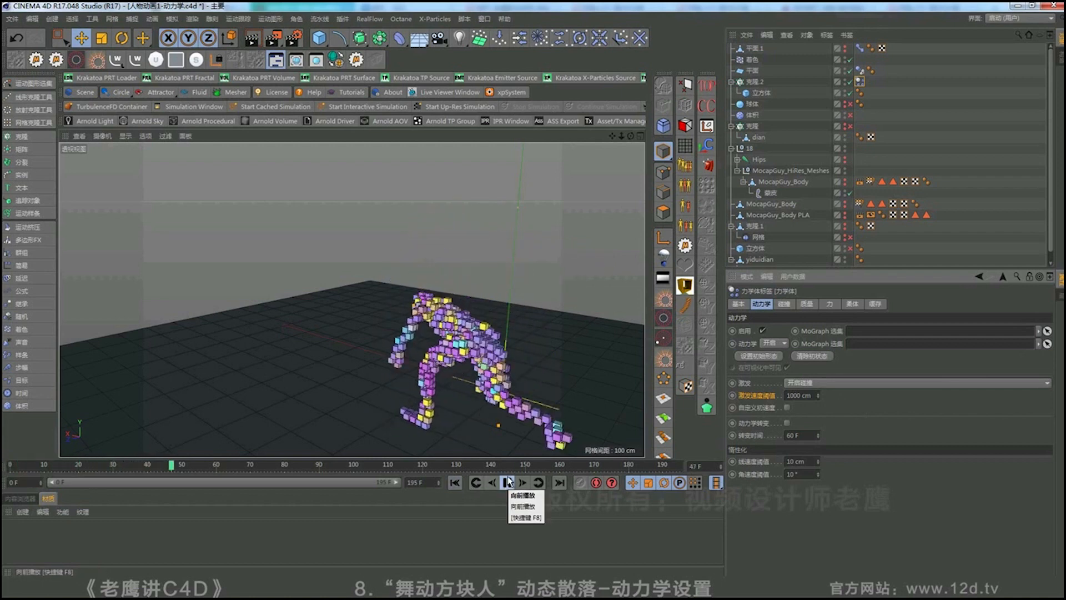
pyautogui.click(508, 482)
pyautogui.click(455, 483)
pyautogui.click(506, 483)
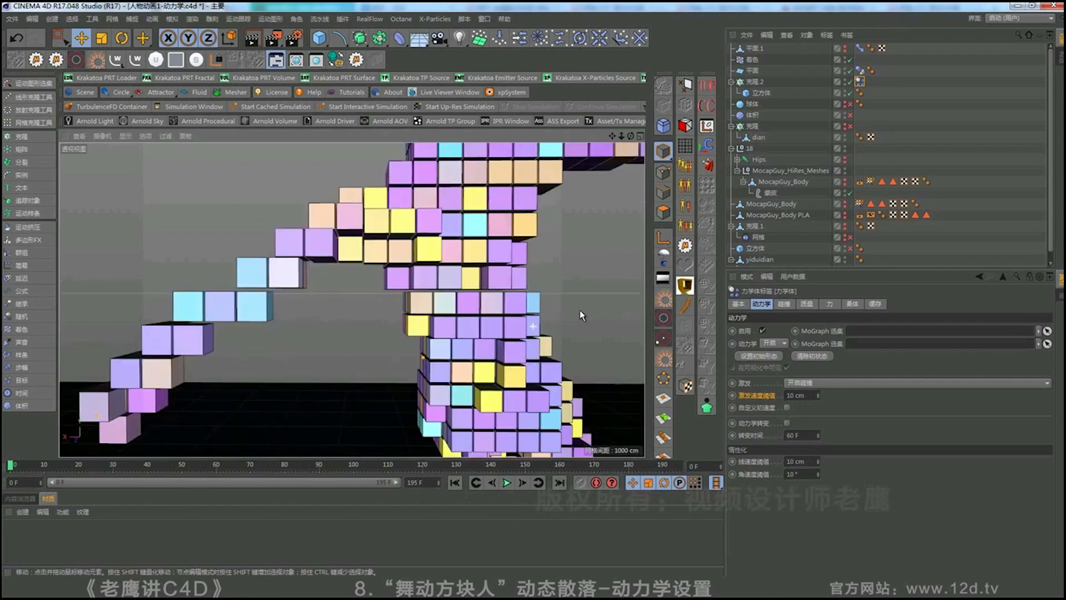
# Play the simulation with the 10 cm trigger threshold to frame 10 and examine from several angles how the body's cubes collide
pyautogui.keyDown('alt'); pyautogui.moveTo(580, 310); pyautogui.dragTo(515, 340); pyautogui.keyUp('alt')
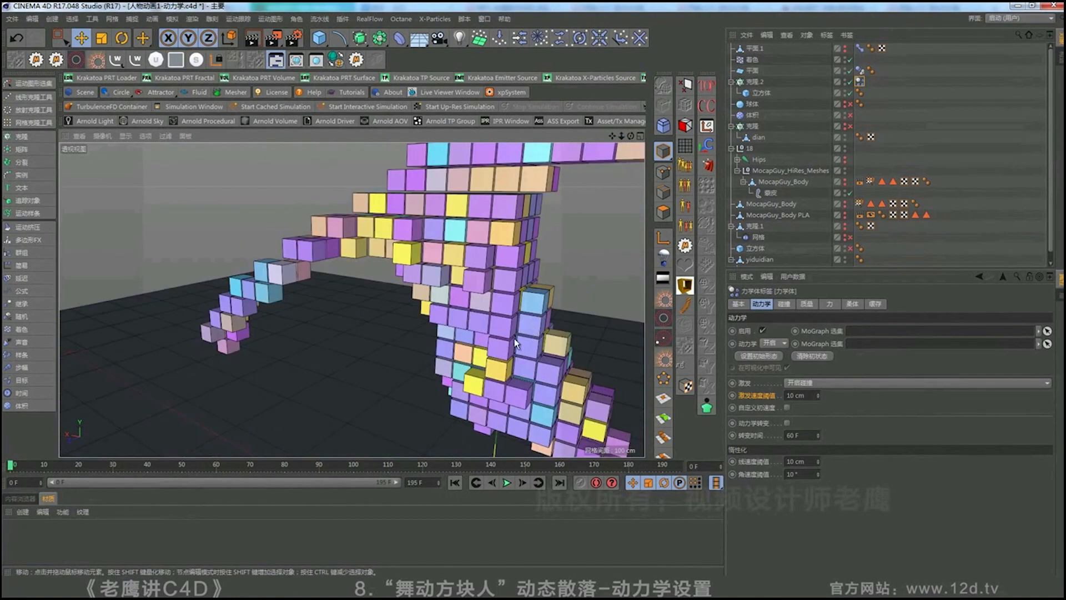
pyautogui.click(507, 483)
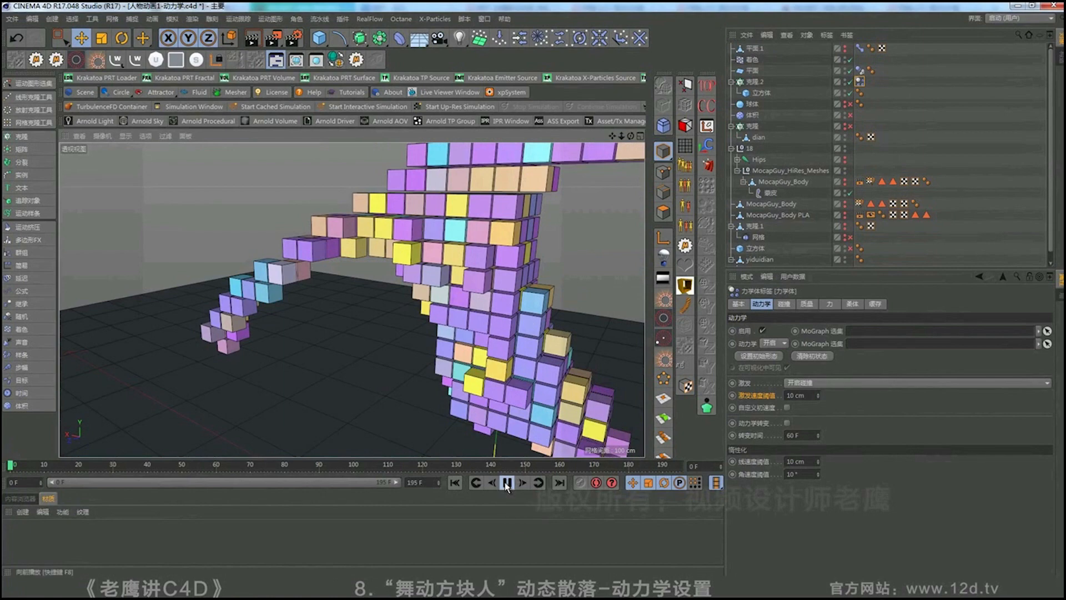
pyautogui.click(506, 483)
pyautogui.keyDown('alt'); pyautogui.moveTo(448, 348); pyautogui.dragTo(583, 332); pyautogui.keyUp('alt')
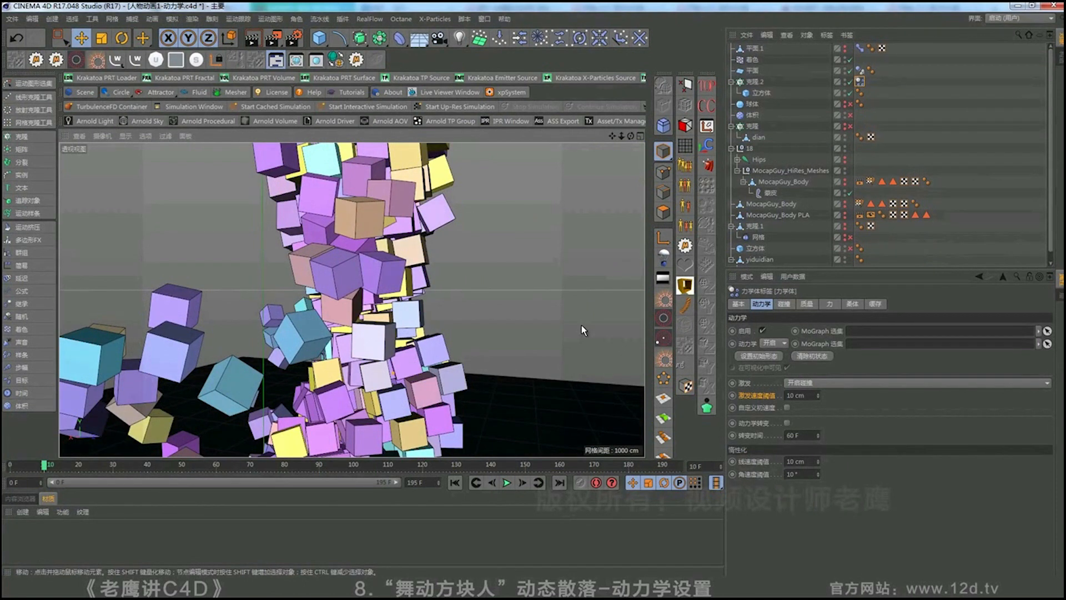
pyautogui.scroll(-5, 362, 337)
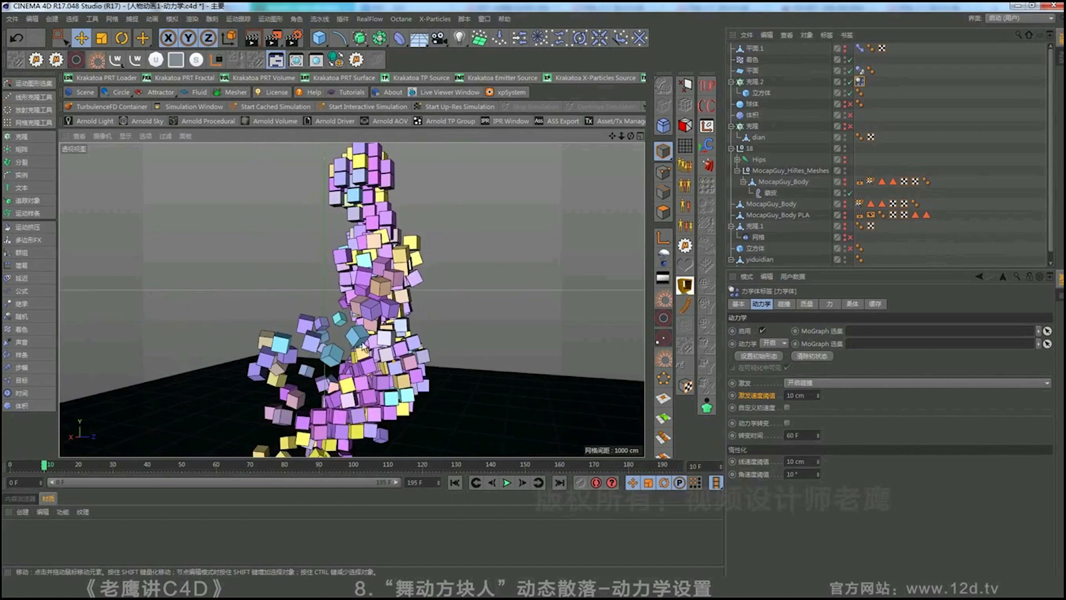
pyautogui.keyDown('alt'); pyautogui.moveTo(361, 341); pyautogui.dragTo(424, 365); pyautogui.keyUp('alt')
pyautogui.keyDown('alt'); pyautogui.moveTo(425, 365); pyautogui.dragTo(544, 266, button='middle'); pyautogui.keyUp('alt')
pyautogui.scroll(-4, 408, 318)
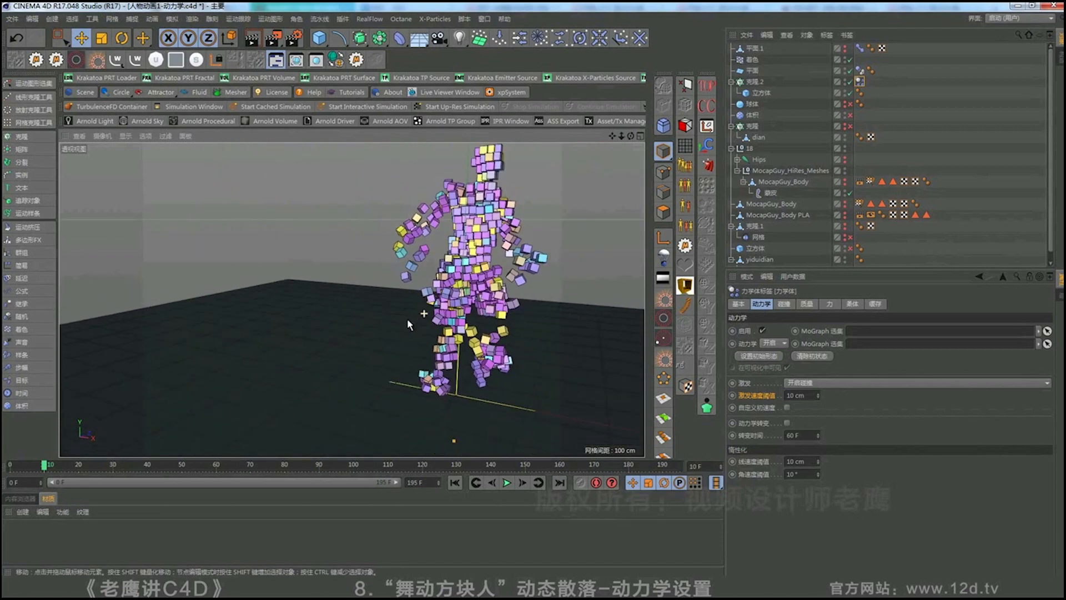
pyautogui.keyDown('alt'); pyautogui.moveTo(449, 286); pyautogui.dragTo(416, 320, button='middle'); pyautogui.keyUp('alt')
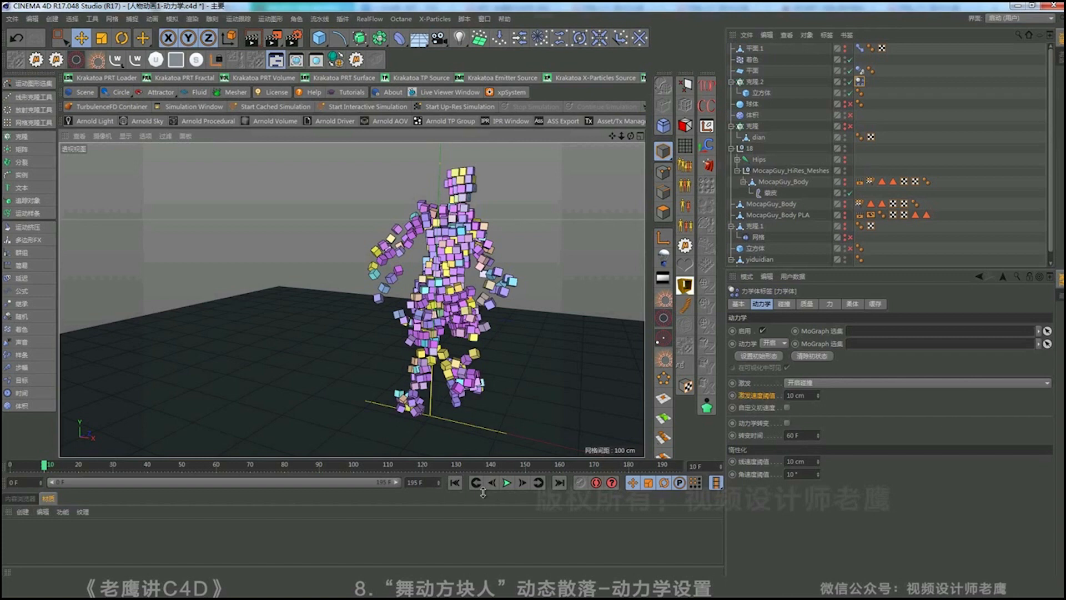
# Try a trigger speed threshold of 110 cm on 克隆.2's tag, play the simulation through frame 195 and return to the start
pyautogui.hotkey('shift', 'f')
pyautogui.click(798, 396)
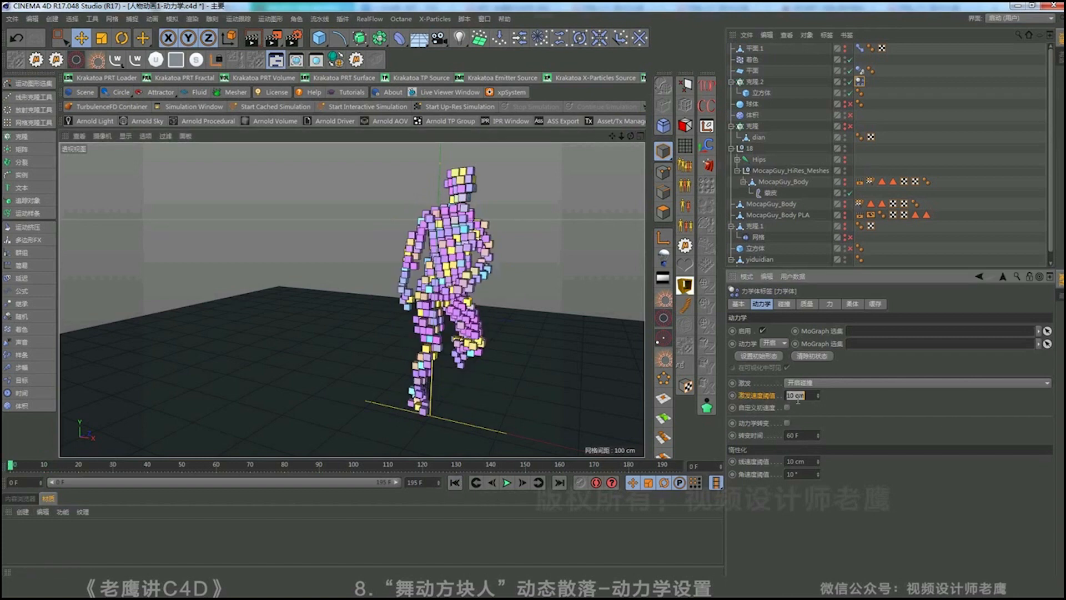
pyautogui.write('110')
pyautogui.press('Return')
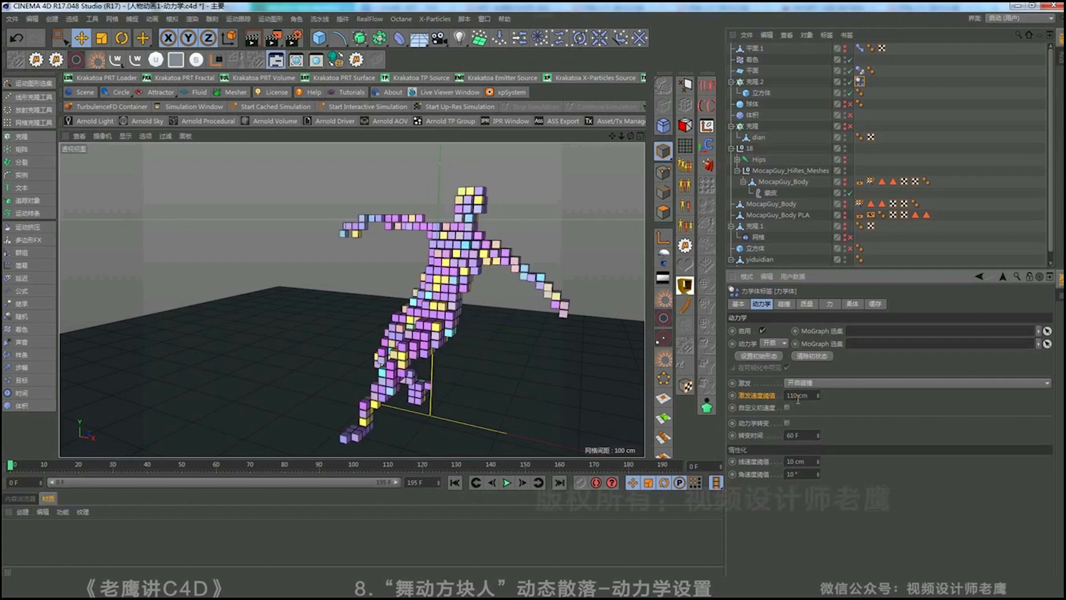
pyautogui.click(506, 483)
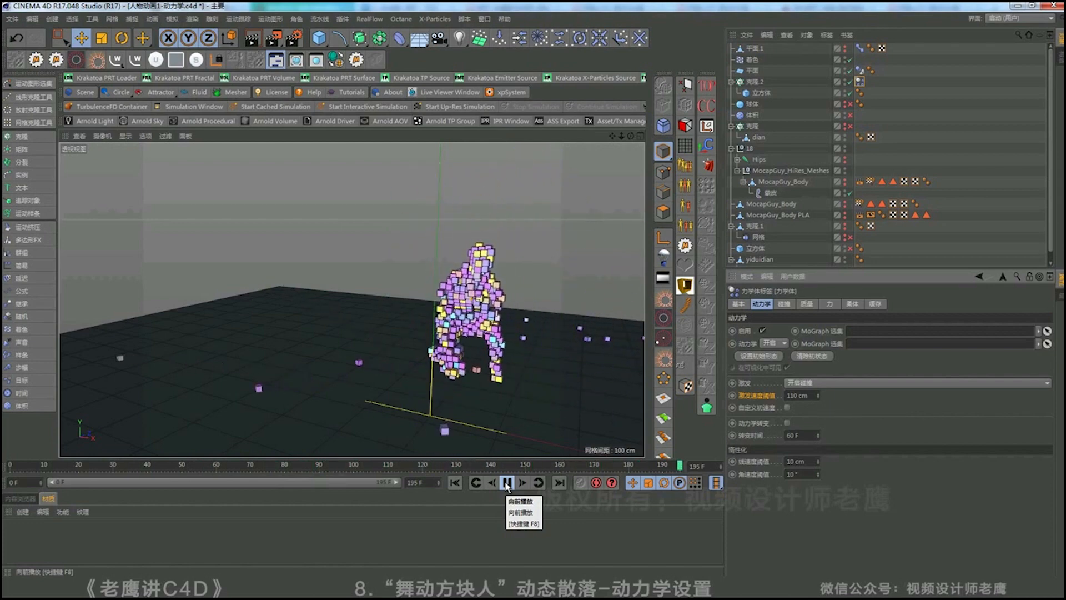
pyautogui.click(506, 485)
pyautogui.click(455, 483)
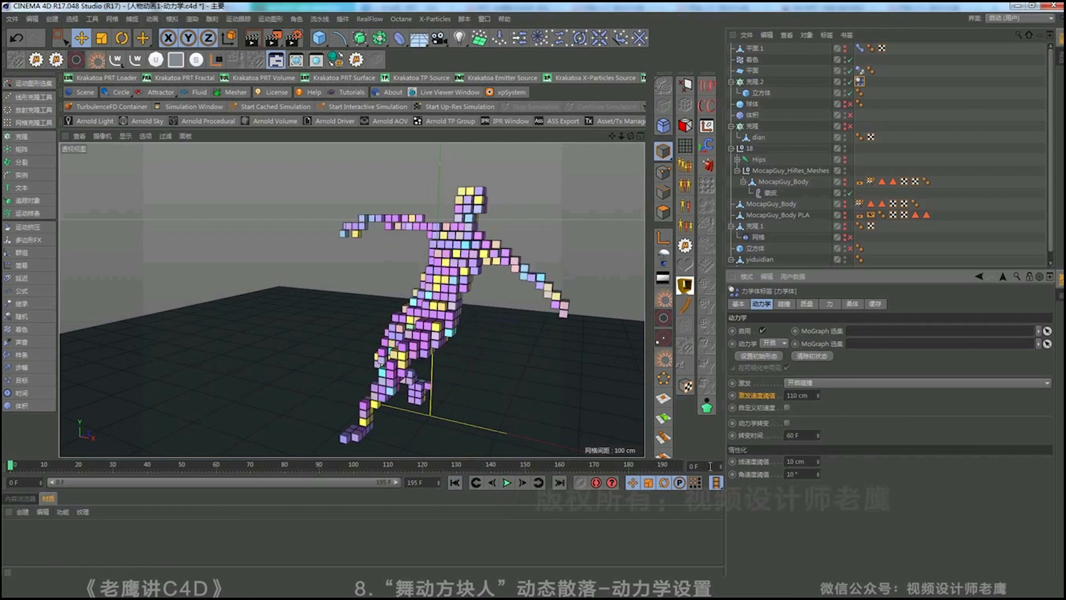
# Set the trigger speed threshold (激发速度阈值) of 克隆.2's dynamics tag to 200 cm and replay the simulation to frame 109
pyautogui.doubleClick(798, 398)
pyautogui.write('200')
pyautogui.click(507, 483)
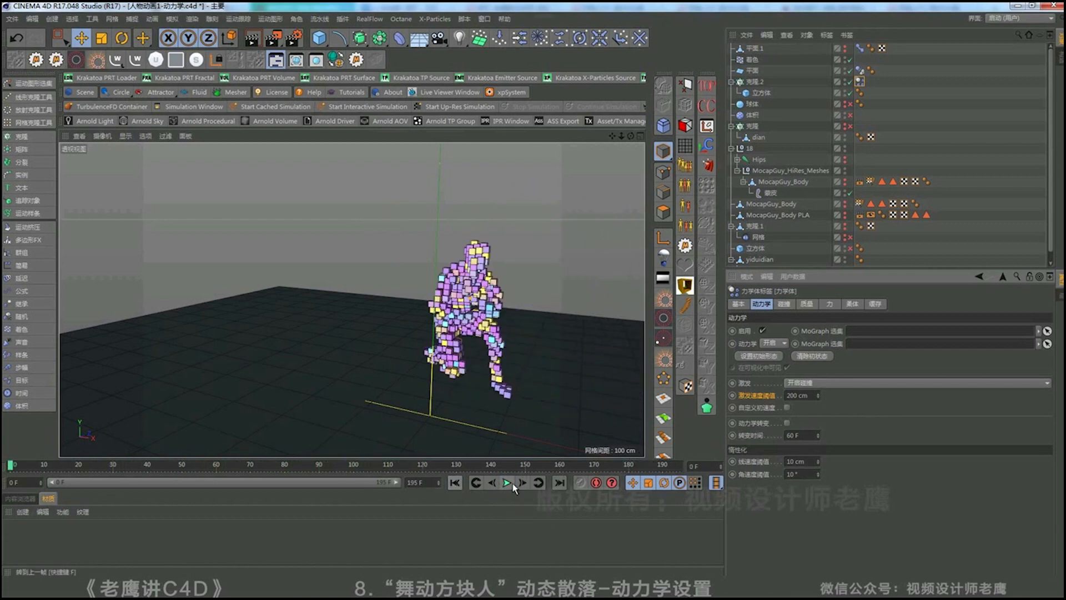
pyautogui.click(513, 486)
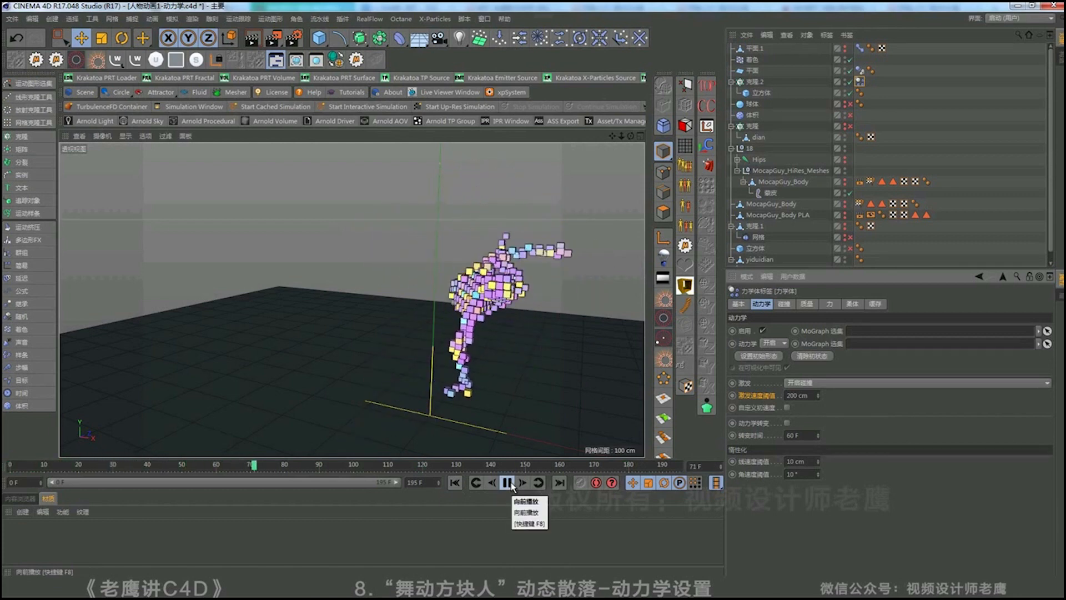
pyautogui.click(507, 482)
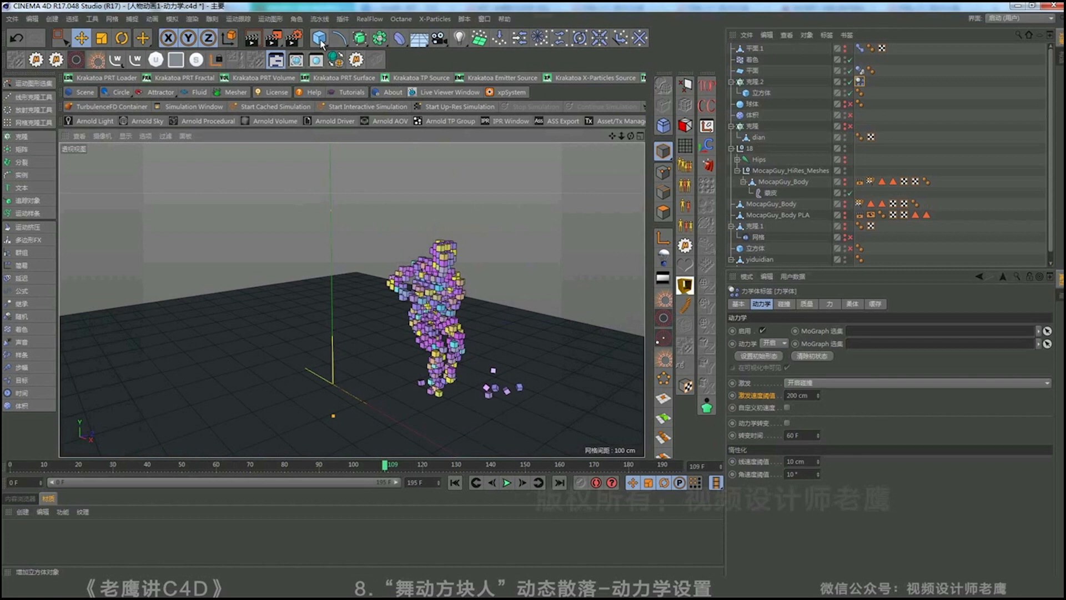
# Add a cylinder (圆柱), reduce its radius to a slim column, lengthen it and raise it to about Y 165 cm
pyautogui.click(320, 39)
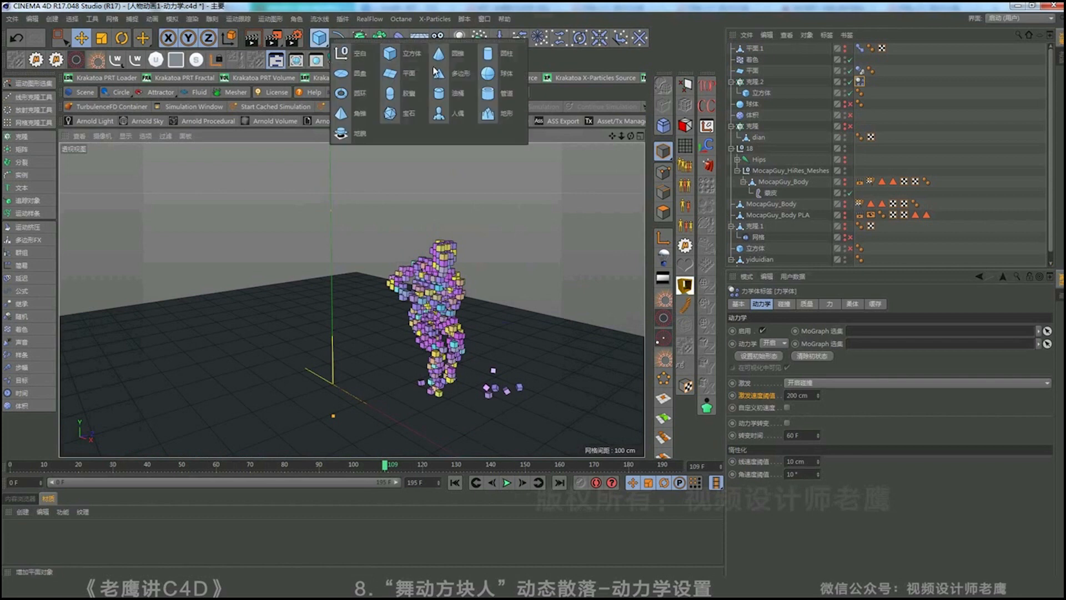
pyautogui.click(490, 60)
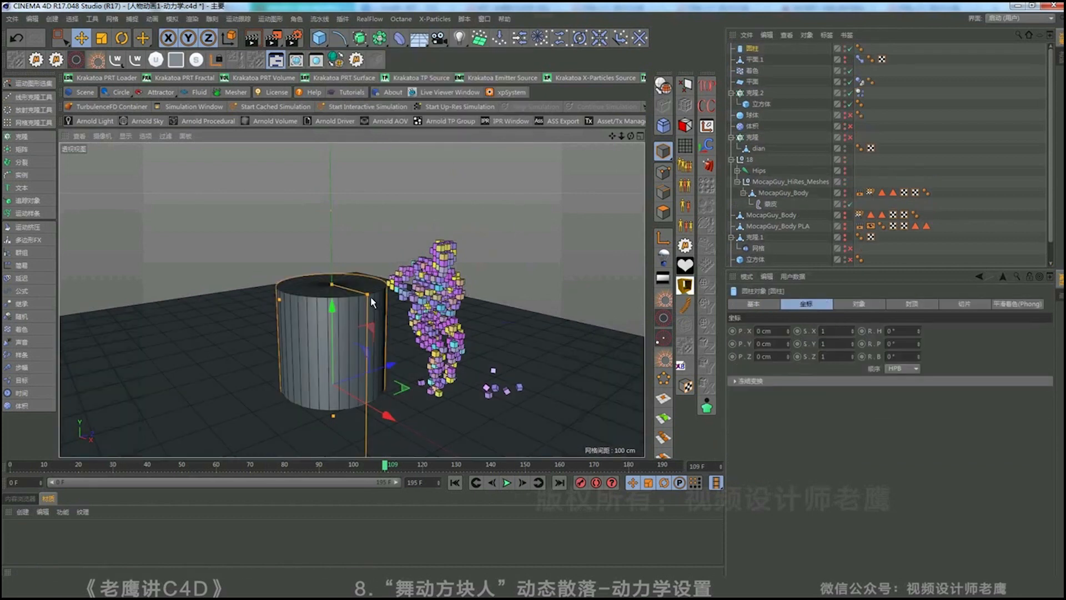
pyautogui.moveTo(356, 294); pyautogui.dragTo(342, 289)
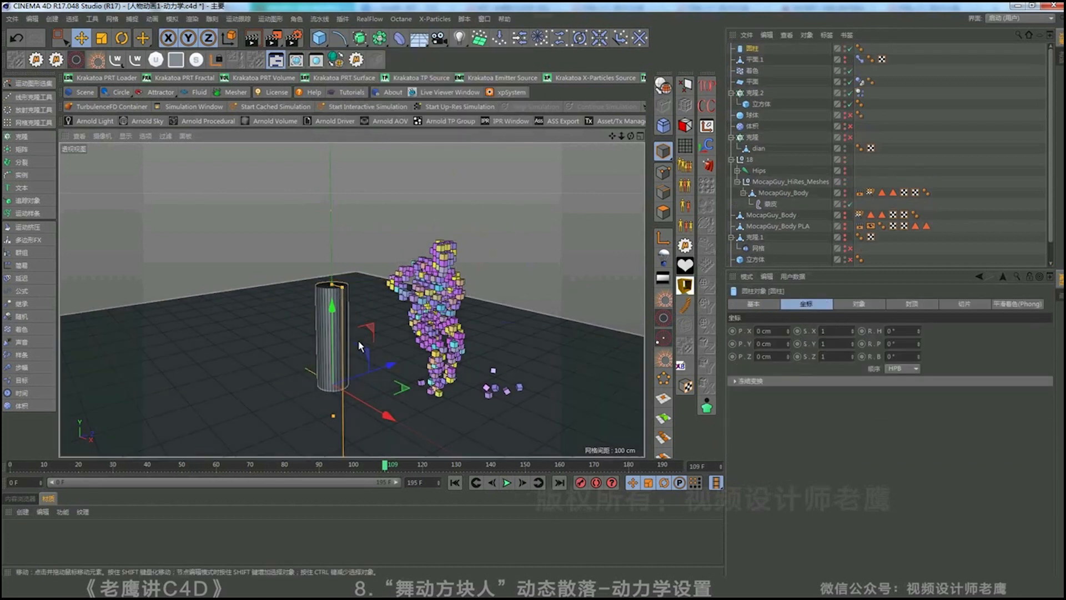
pyautogui.moveTo(337, 325); pyautogui.dragTo(338, 176)
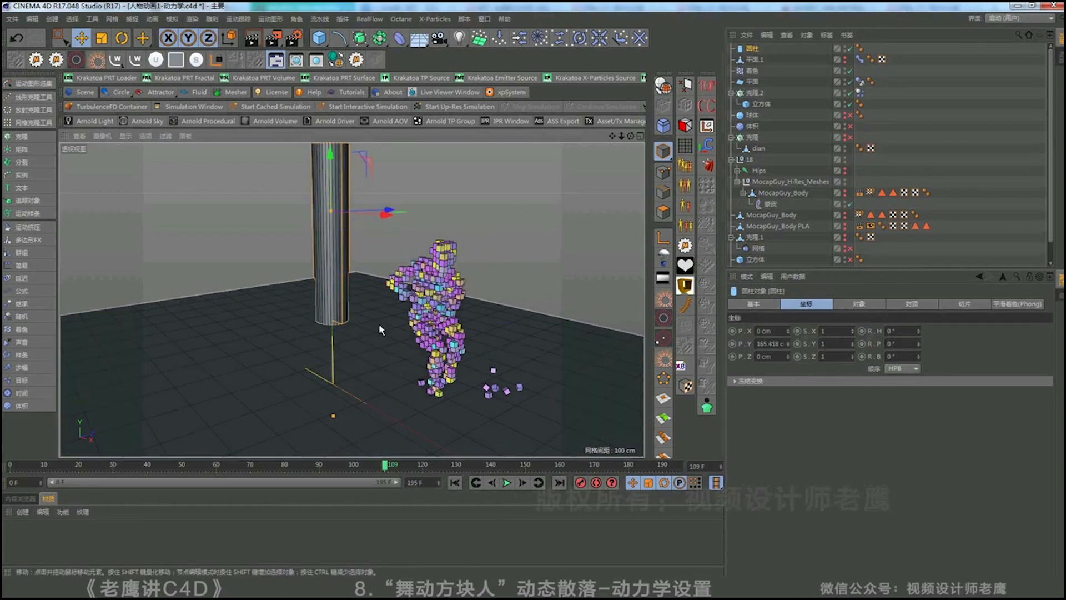
# Position the cylinder beside and above the cube character at about X 133 cm, Y 216 cm, Z 25 cm
pyautogui.keyDown('alt'); pyautogui.moveTo(392, 290); pyautogui.dragTo(491, 256); pyautogui.keyUp('alt')
pyautogui.keyDown('alt'); pyautogui.moveTo(411, 219); pyautogui.dragTo(381, 280, button='middle'); pyautogui.keyUp('alt')
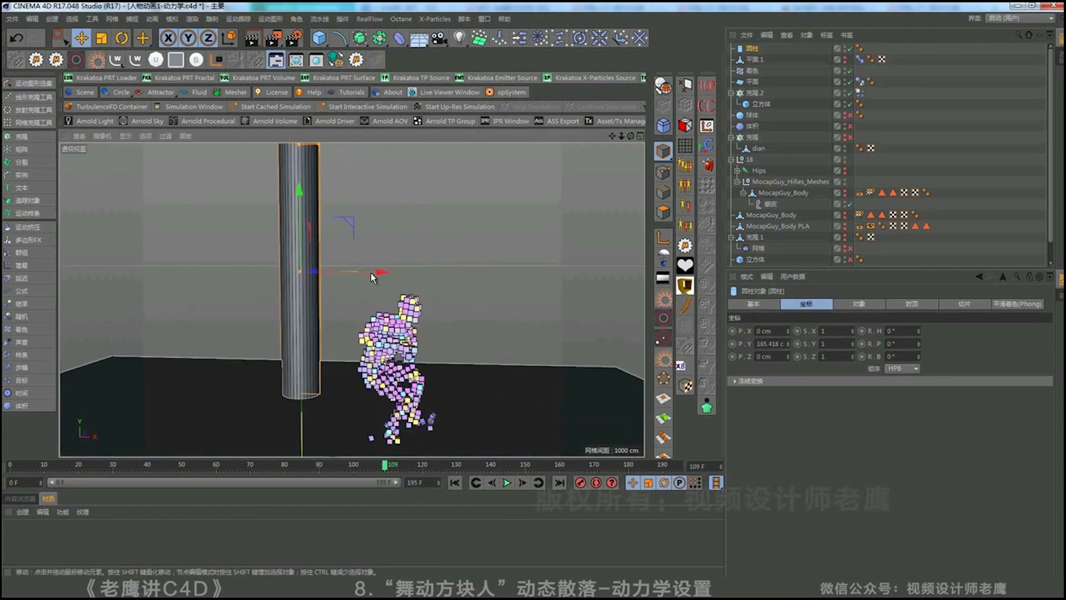
pyautogui.moveTo(377, 274); pyautogui.dragTo(498, 342)
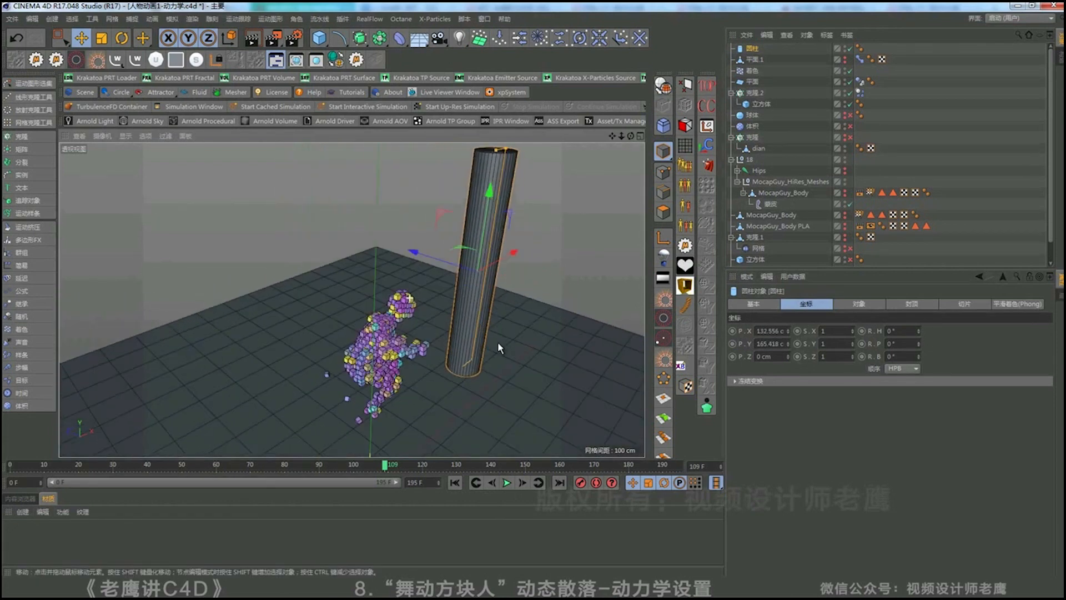
pyautogui.moveTo(437, 264); pyautogui.dragTo(414, 261)
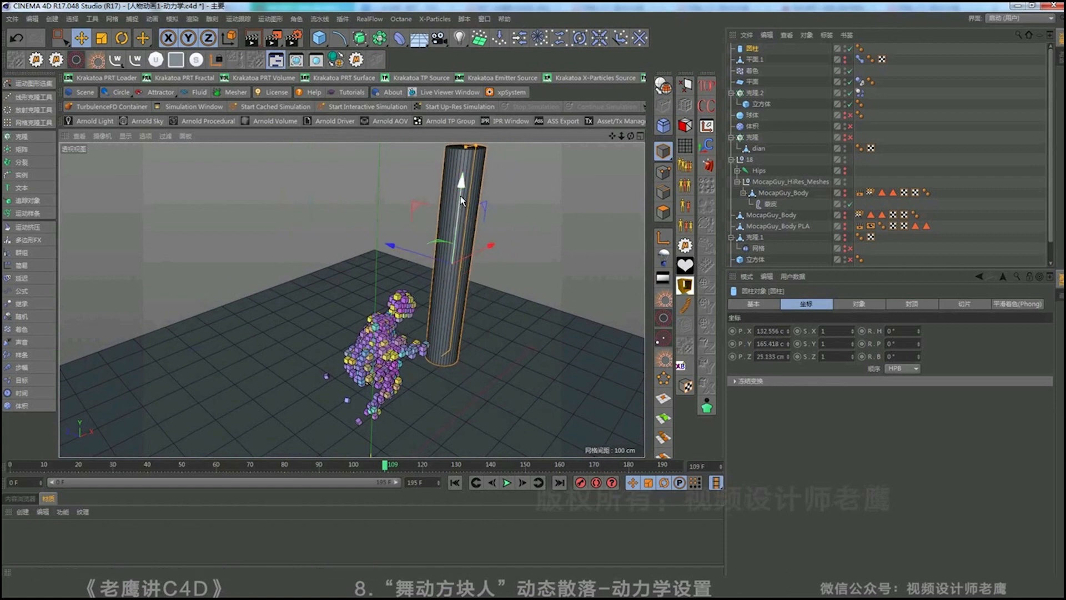
pyautogui.moveTo(536, 284); pyautogui.dragTo(536, 267)
pyautogui.keyDown('alt'); pyautogui.moveTo(359, 319); pyautogui.dragTo(312, 272); pyautogui.keyUp('alt')
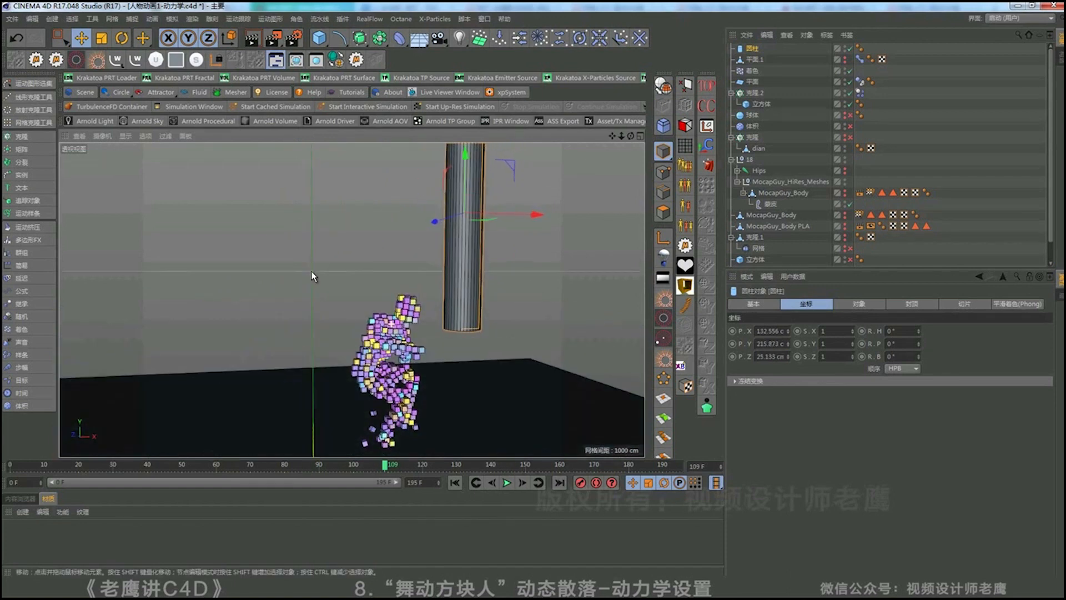
# Keyframe the cylinder's position at X 132.556, Y 215.873, Z 25.133 cm at frame 81 and at X -49.155, Y 167.434, Z 25.133 cm at frame 139
pyautogui.click(288, 466)
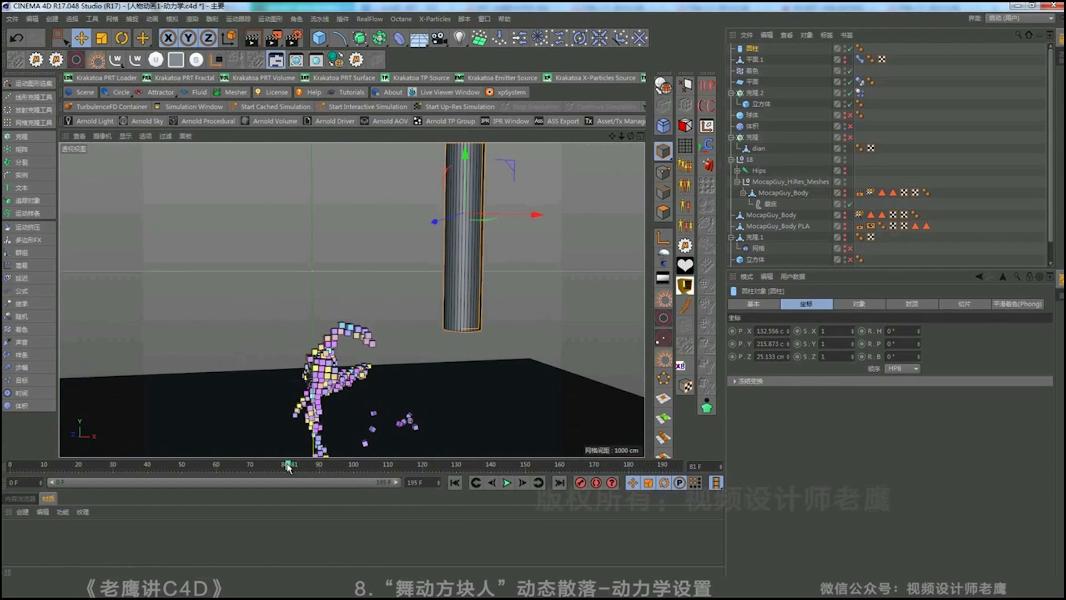
pyautogui.click(732, 331)
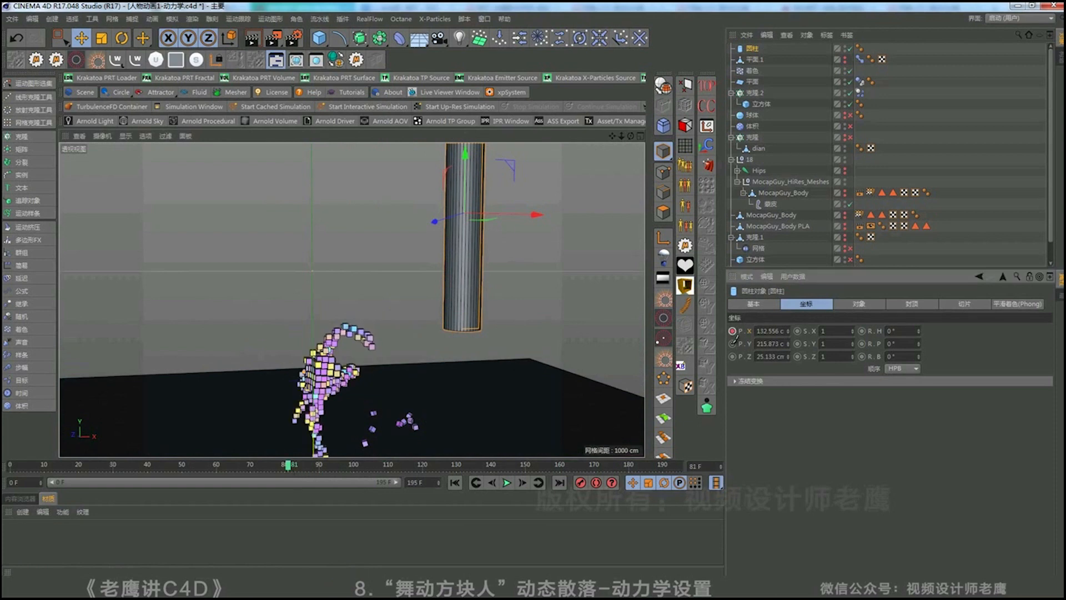
pyautogui.click(487, 465)
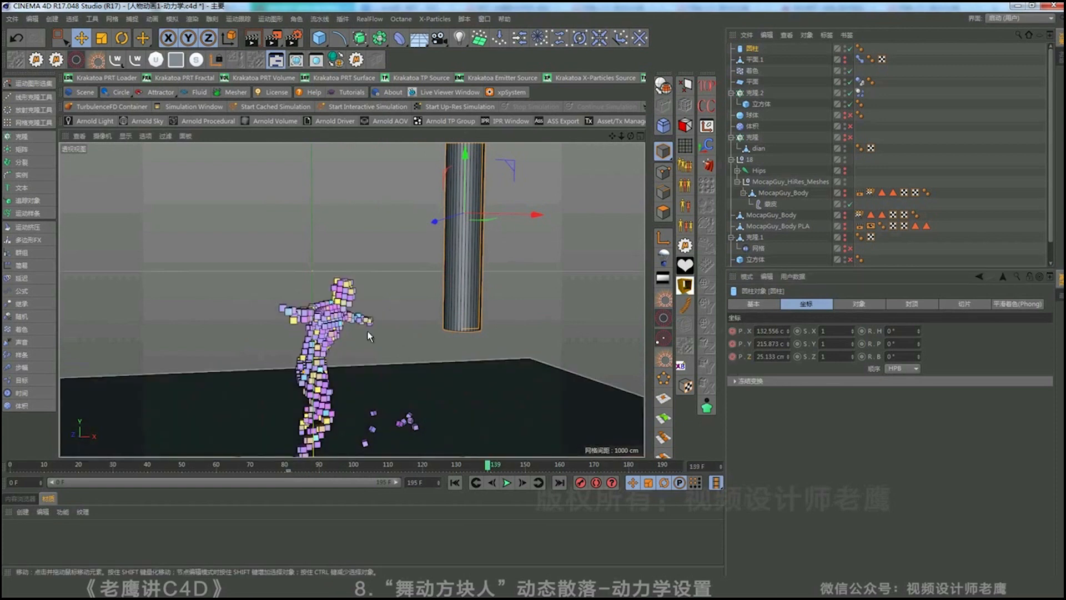
pyautogui.moveTo(528, 205); pyautogui.dragTo(314, 206)
pyautogui.moveTo(236, 161); pyautogui.dragTo(231, 220)
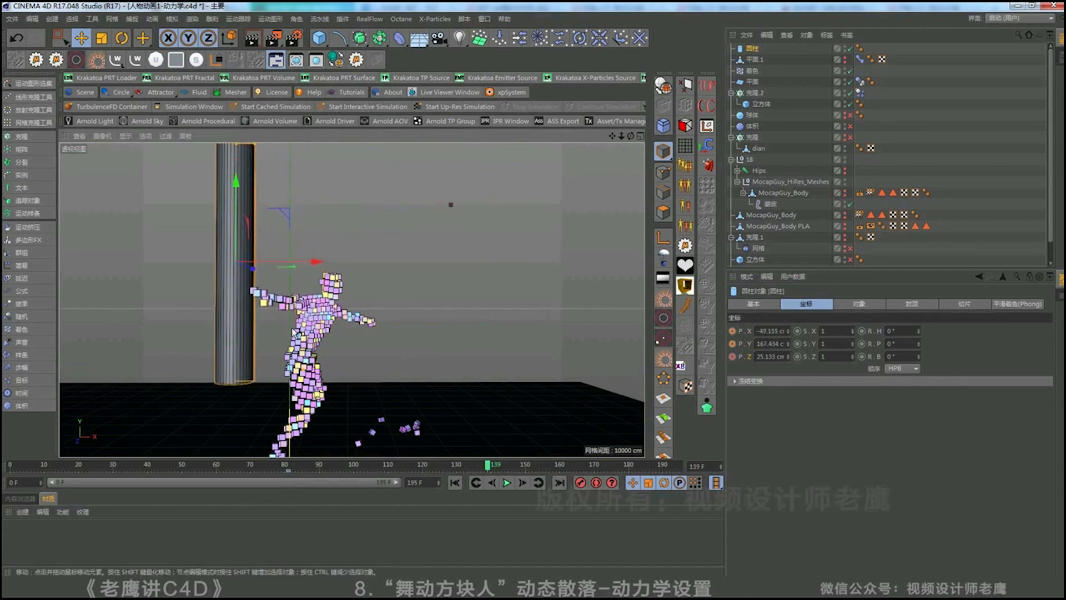
pyautogui.keyDown('alt'); pyautogui.moveTo(293, 328); pyautogui.dragTo(356, 360); pyautogui.keyUp('alt')
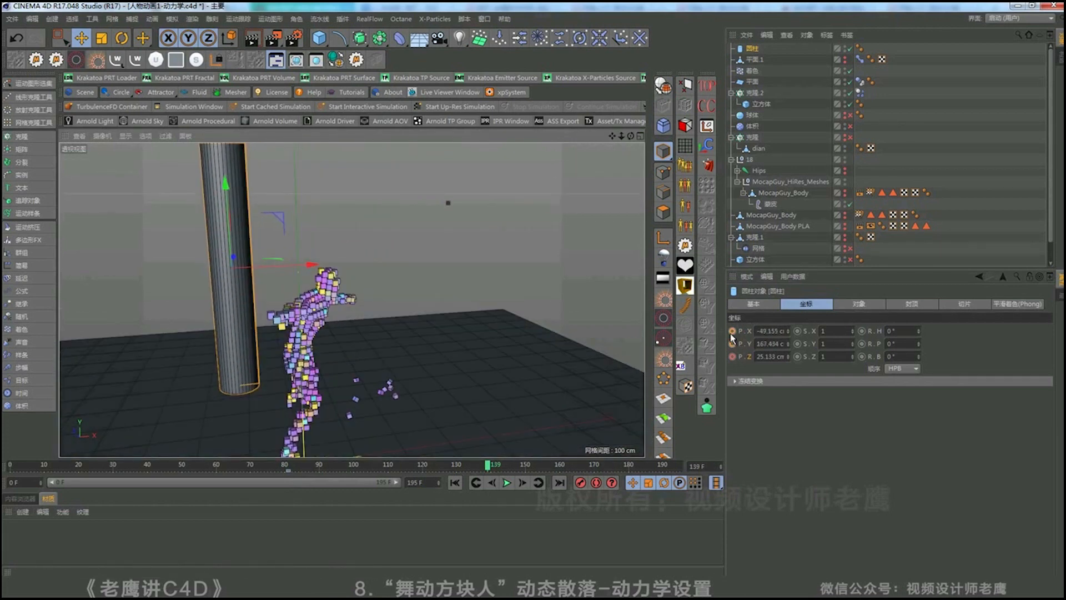
pyautogui.click(732, 331)
pyautogui.click(732, 344)
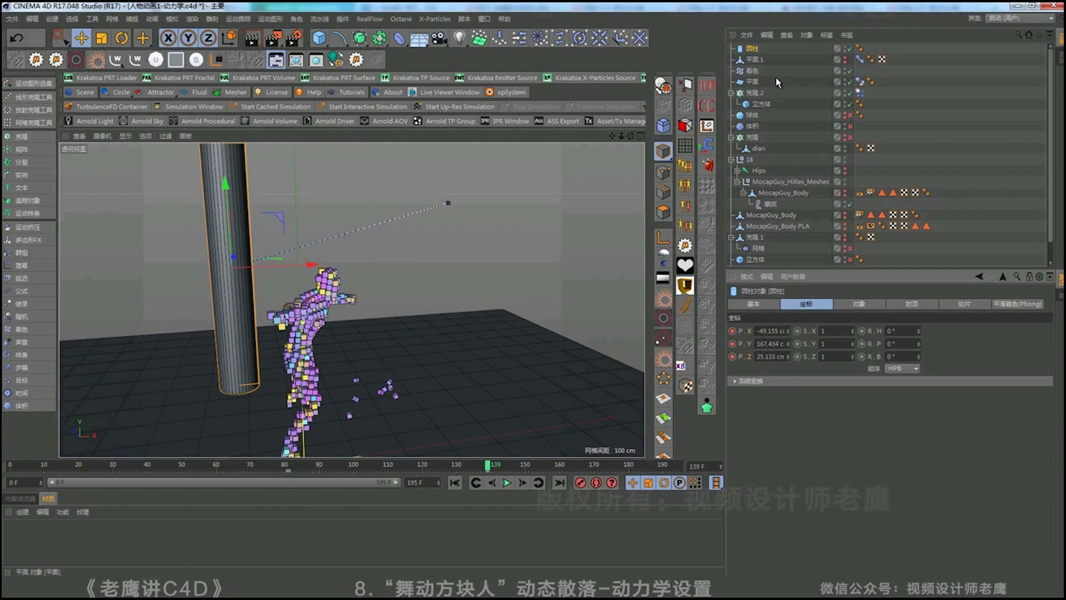
# Give the cylinder a collider body (碰撞体) simulation tag and play the animation from the start
pyautogui.rightClick(757, 54)
pyautogui.moveTo(866, 169)
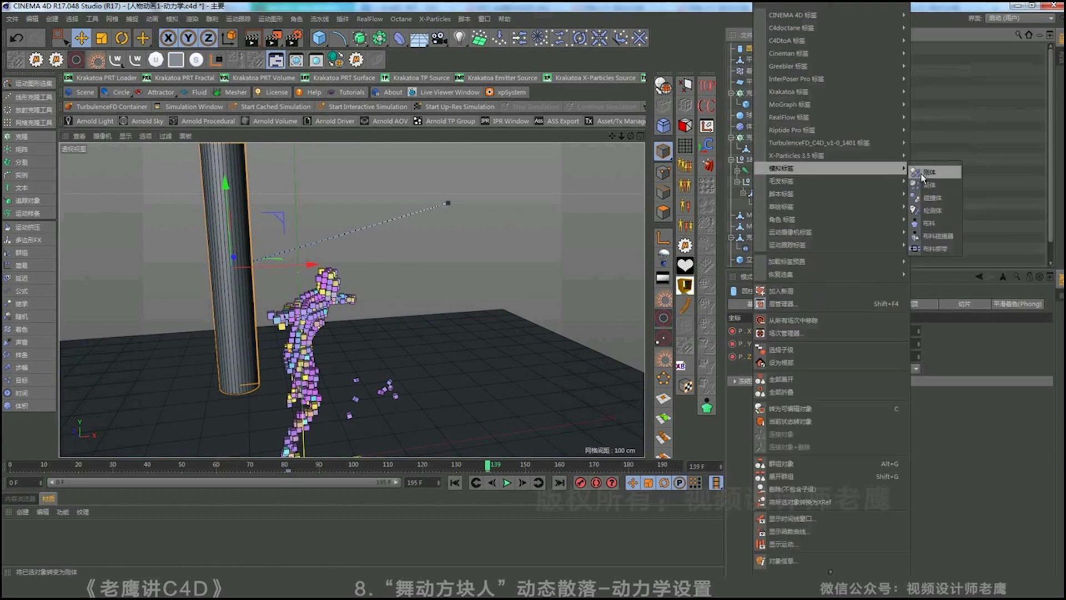
pyautogui.click(938, 192)
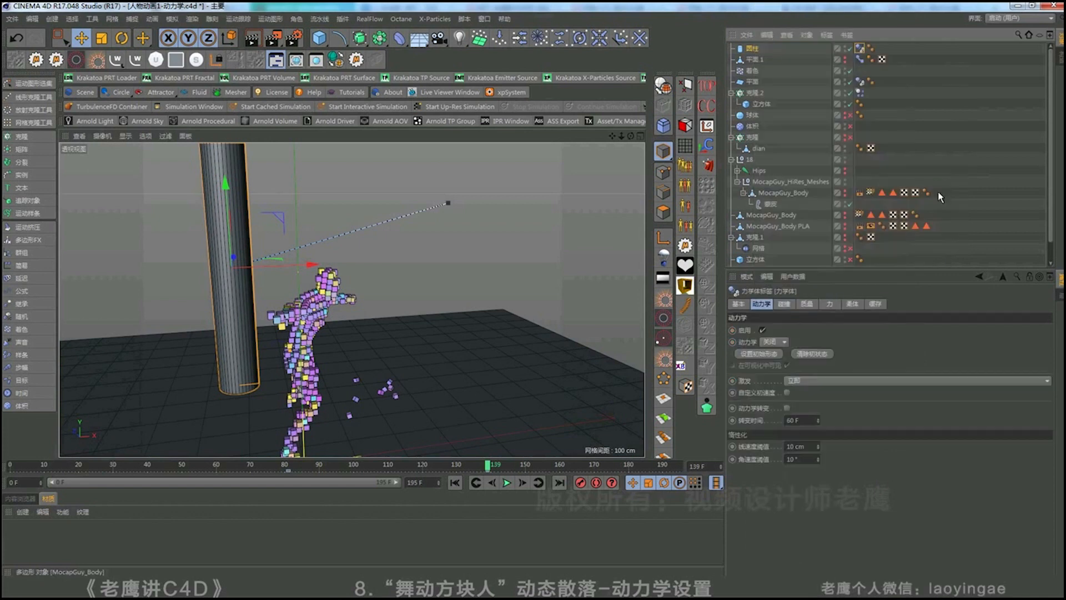
pyautogui.click(238, 232)
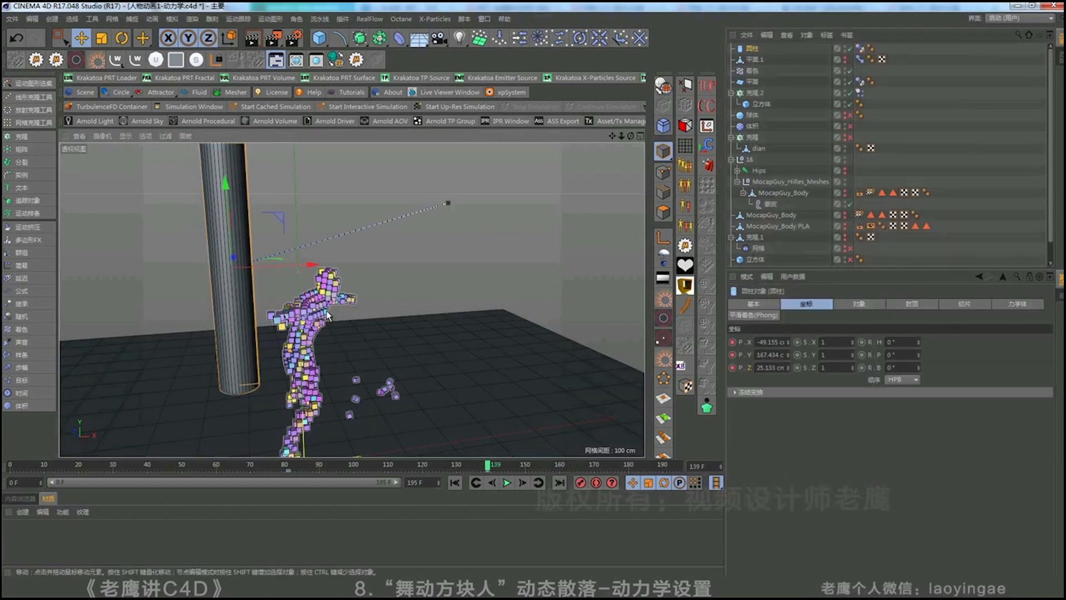
pyautogui.click(455, 483)
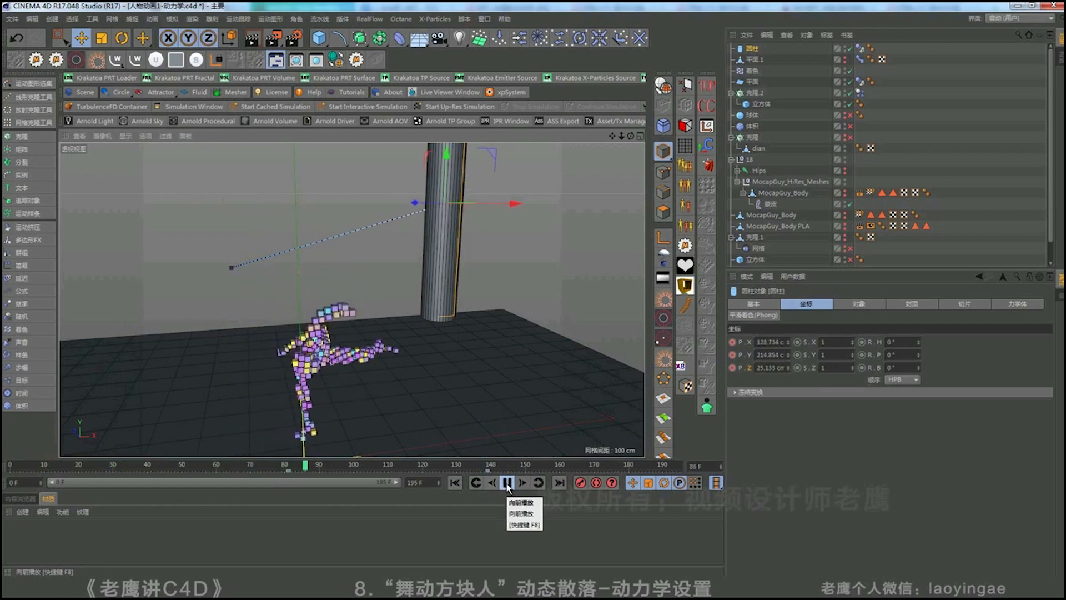
pyautogui.click(509, 489)
# Move the cylinder to Z 55.52 cm in its frame 81 keyframe
pyautogui.keyDown('alt'); pyautogui.moveTo(395, 299); pyautogui.dragTo(327, 406); pyautogui.keyUp('alt')
pyautogui.moveTo(300, 469); pyautogui.dragTo(214, 472)
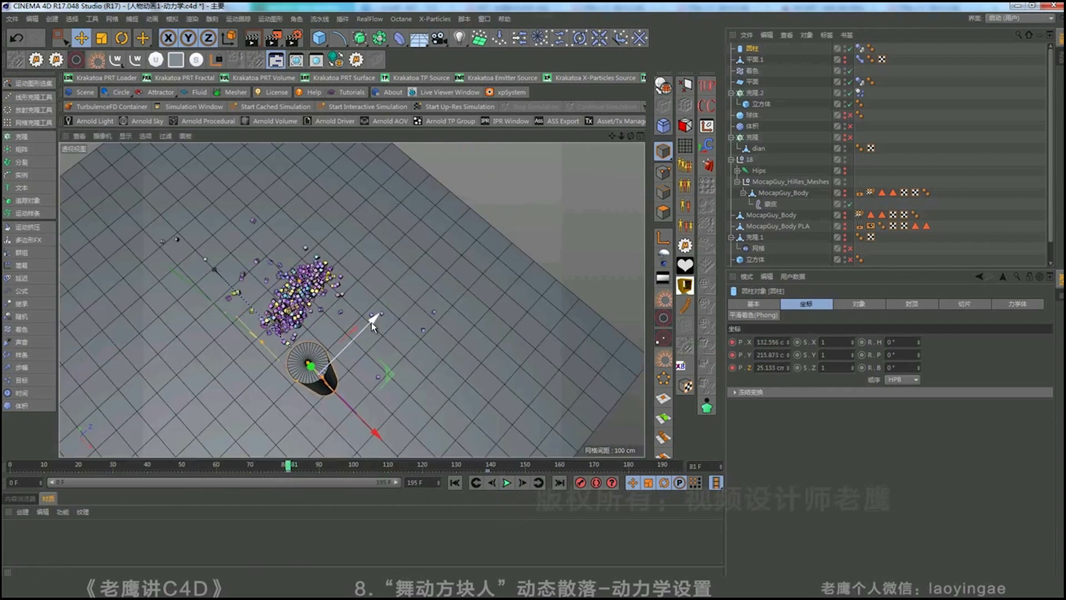
pyautogui.moveTo(371, 321); pyautogui.dragTo(399, 326)
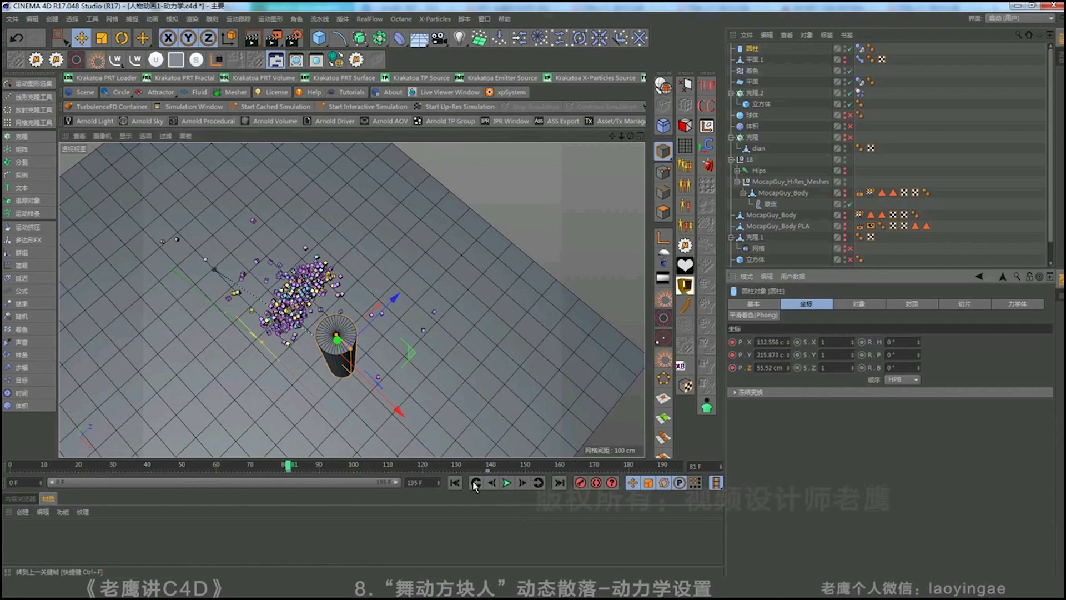
pyautogui.keyDown('alt'); pyautogui.moveTo(363, 381); pyautogui.dragTo(427, 291); pyautogui.keyUp('alt')
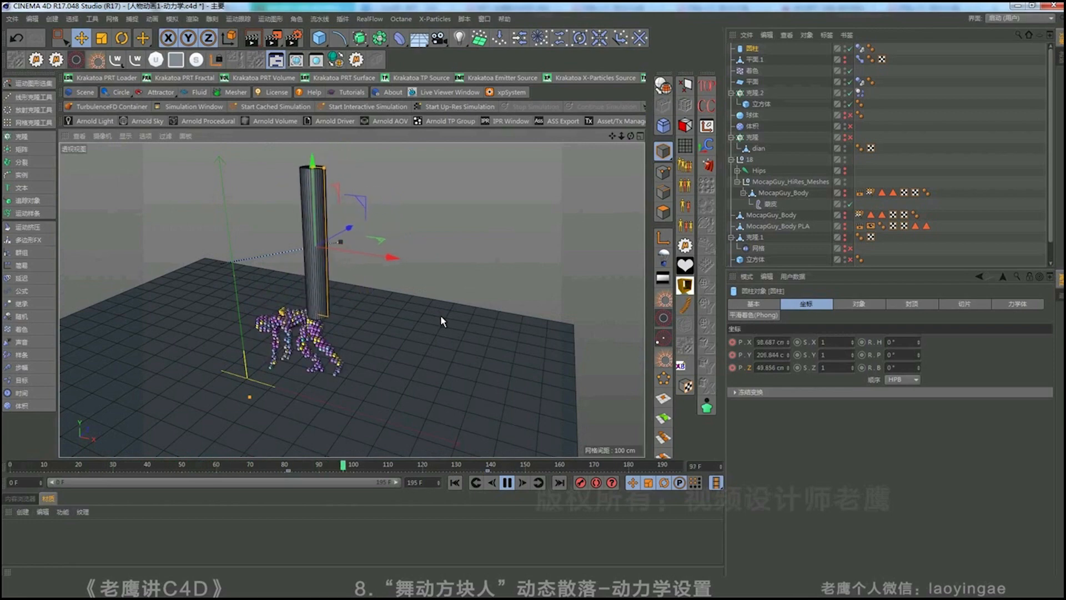
# Replay the simulation from the start to frame 126, watching how the moving cylinder affects the cube character
pyautogui.scroll(6, 294, 312)
pyautogui.keyDown('alt'); pyautogui.moveTo(293, 312); pyautogui.dragTo(315, 292); pyautogui.keyUp('alt')
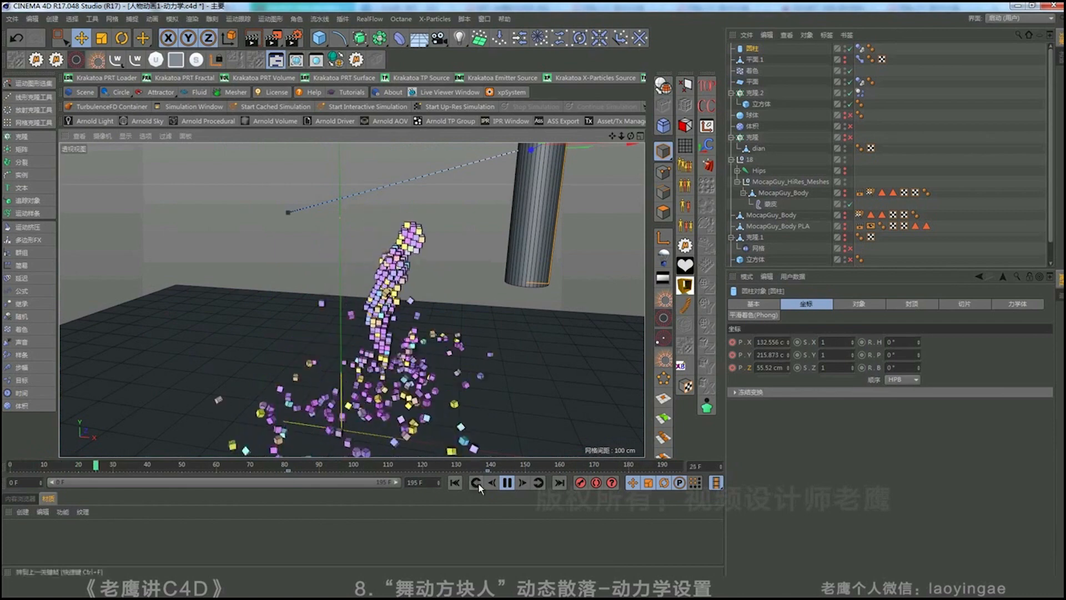
pyautogui.click(456, 483)
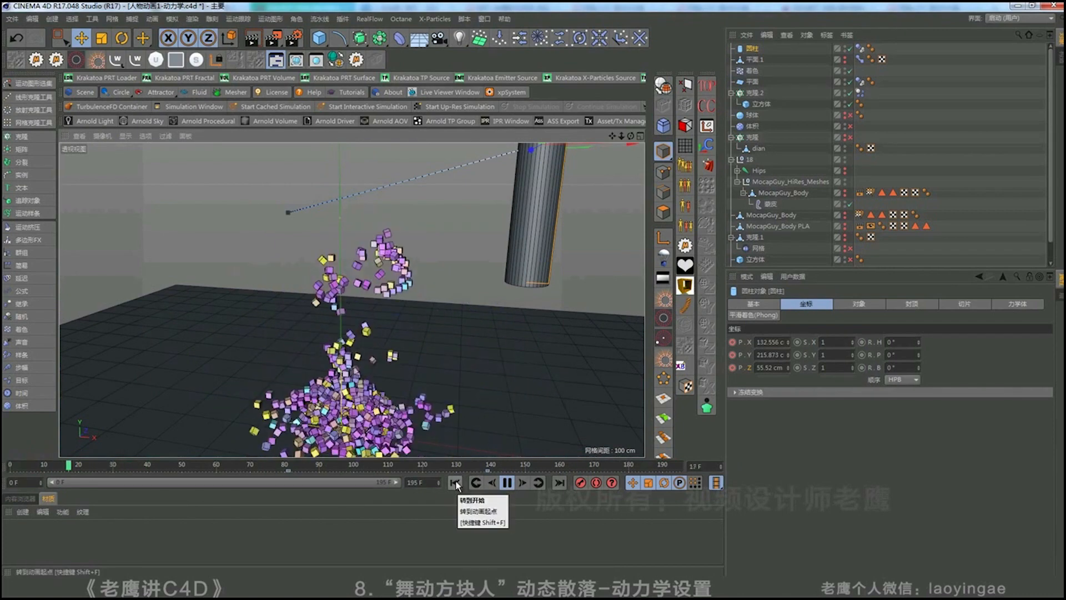
pyautogui.click(507, 483)
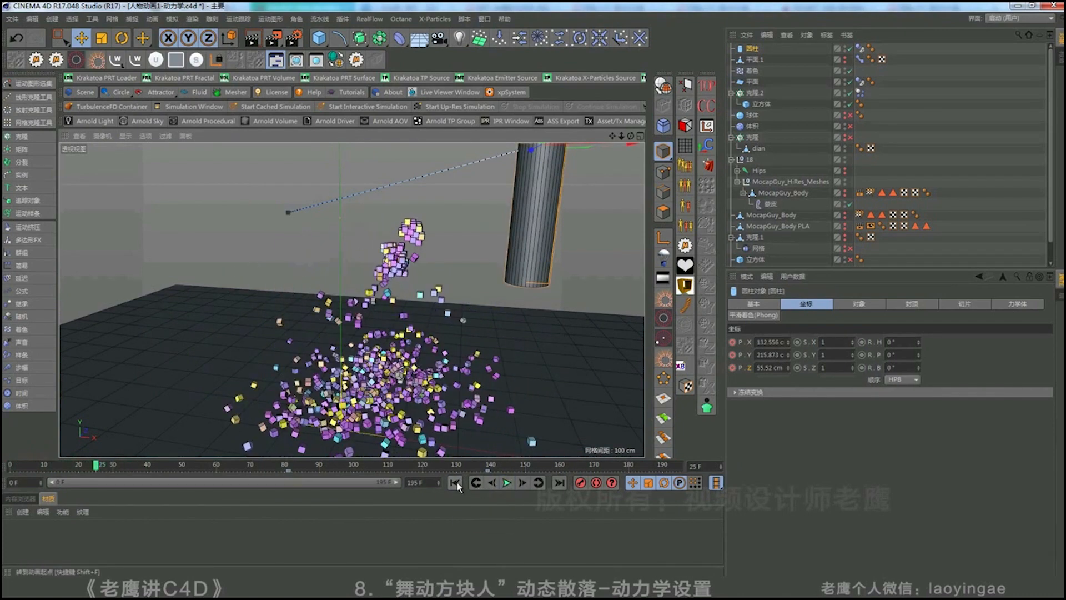
pyautogui.click(456, 482)
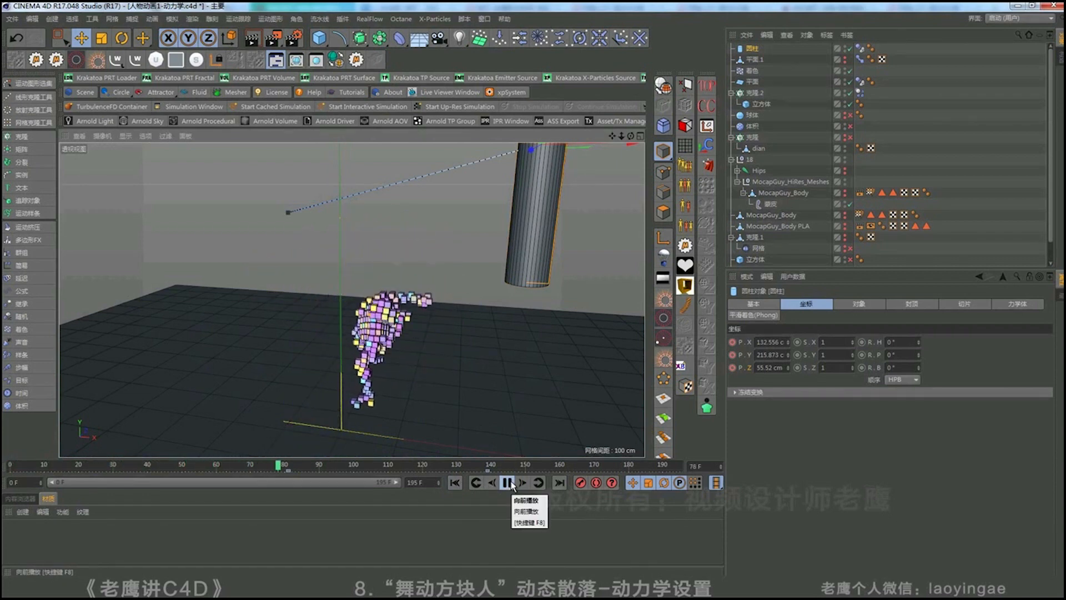
pyautogui.click(507, 483)
# Switch the cylinder tag's dynamics (动力学) mode to 检测 and hide the cylinder in the viewport
pyautogui.click(861, 48)
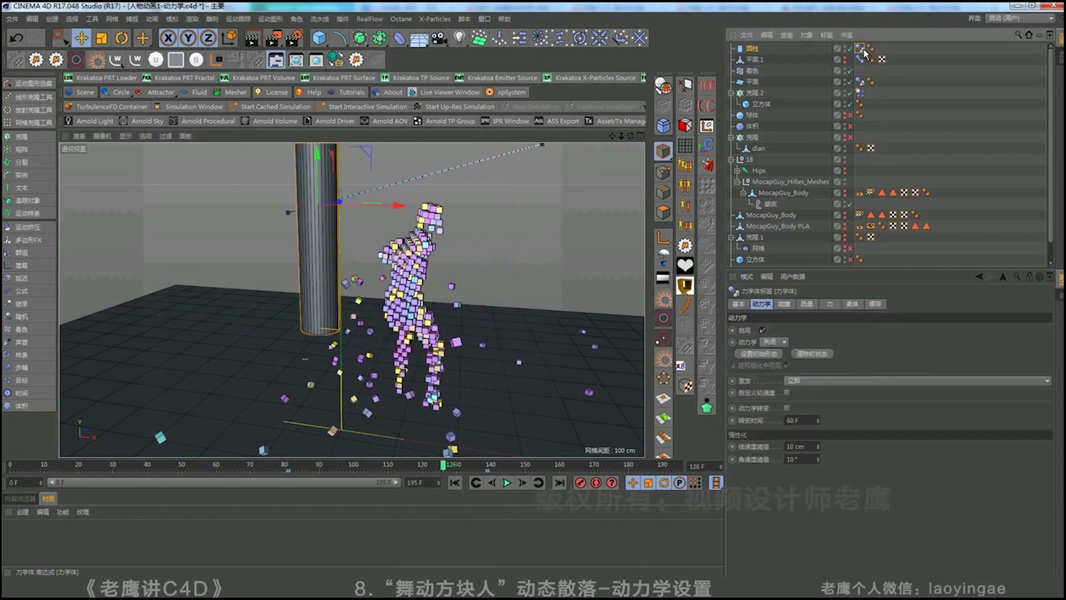
pyautogui.click(773, 342)
pyautogui.click(770, 367)
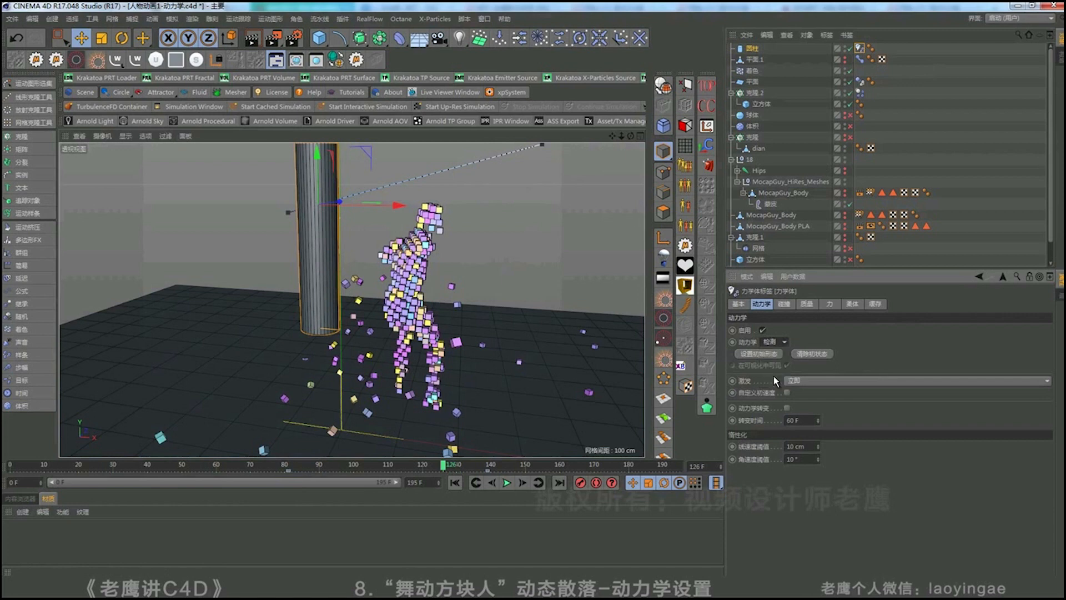
pyautogui.keyDown('ctrl'); pyautogui.click(844, 49); pyautogui.keyUp('ctrl')
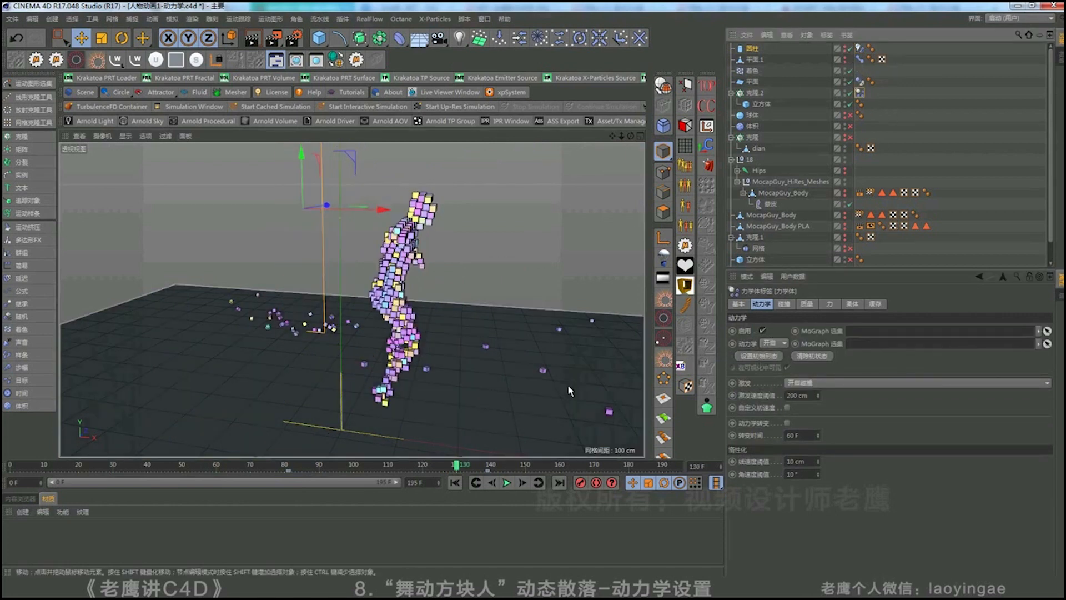
# Play the simulation with the cylinder hidden to check the cubes' reaction, and return to the first frame
pyautogui.click(455, 483)
pyautogui.click(509, 482)
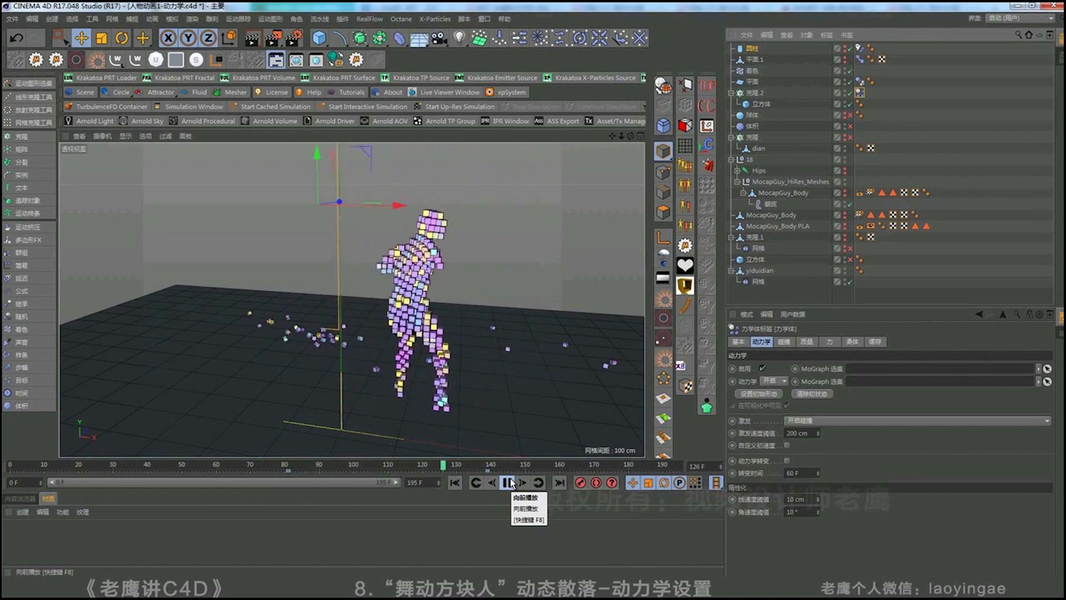
pyautogui.click(508, 483)
pyautogui.hotkey('shift', 'f')
# Keyframe 克隆.2's trigger speed threshold (激发速度阈值) from 200 cm at frame 72 to 20 cm at frame 136 and replay the simulation
pyautogui.click(773, 436)
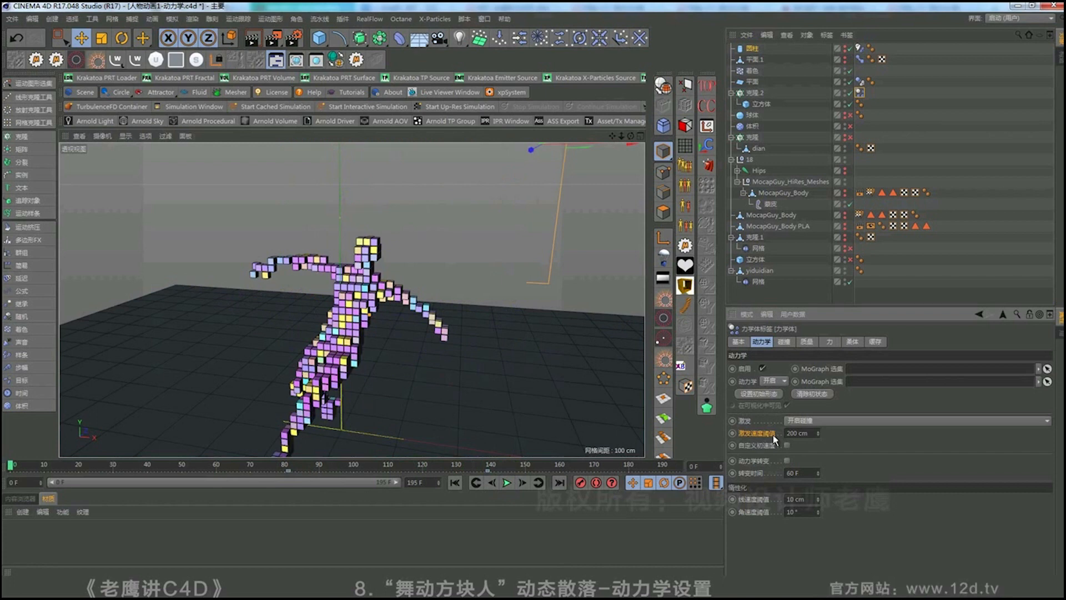
pyautogui.click(257, 470)
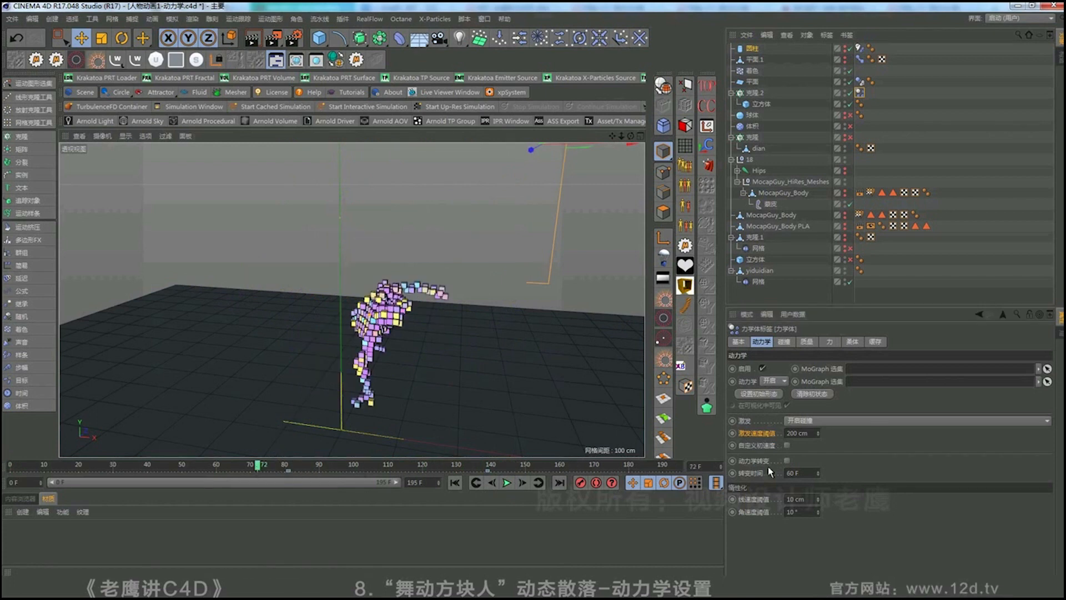
pyautogui.click(812, 434)
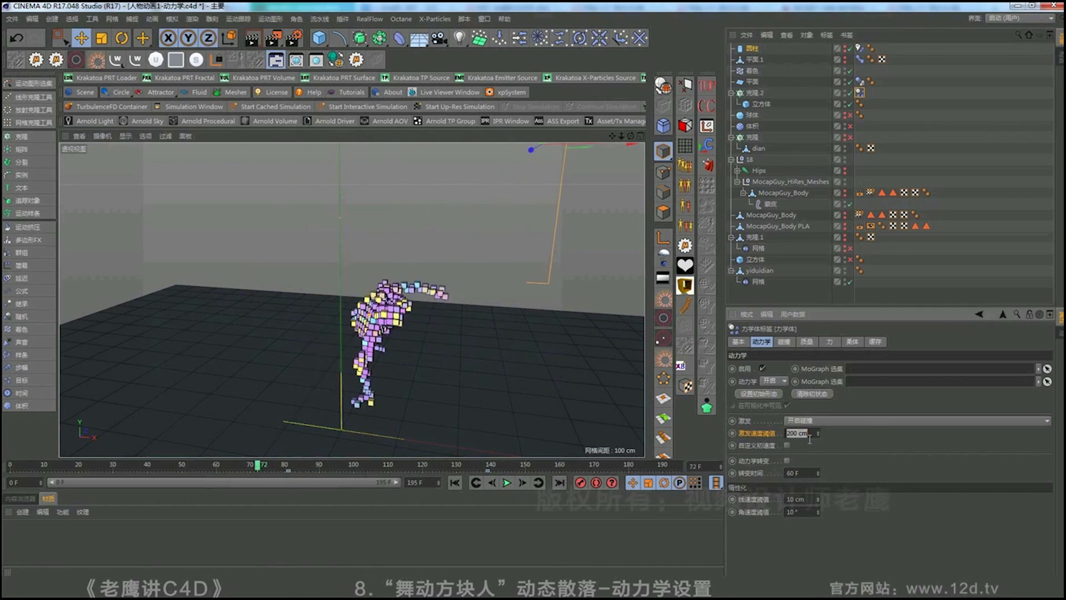
pyautogui.keyDown('ctrl'); pyautogui.click(732, 433); pyautogui.keyUp('ctrl')
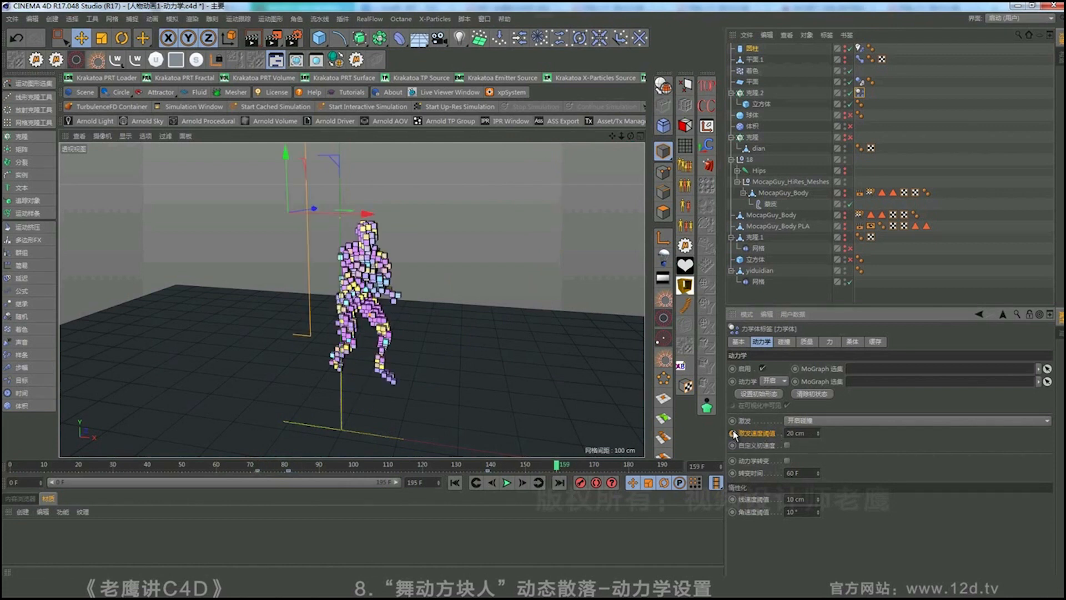
pyautogui.click(505, 483)
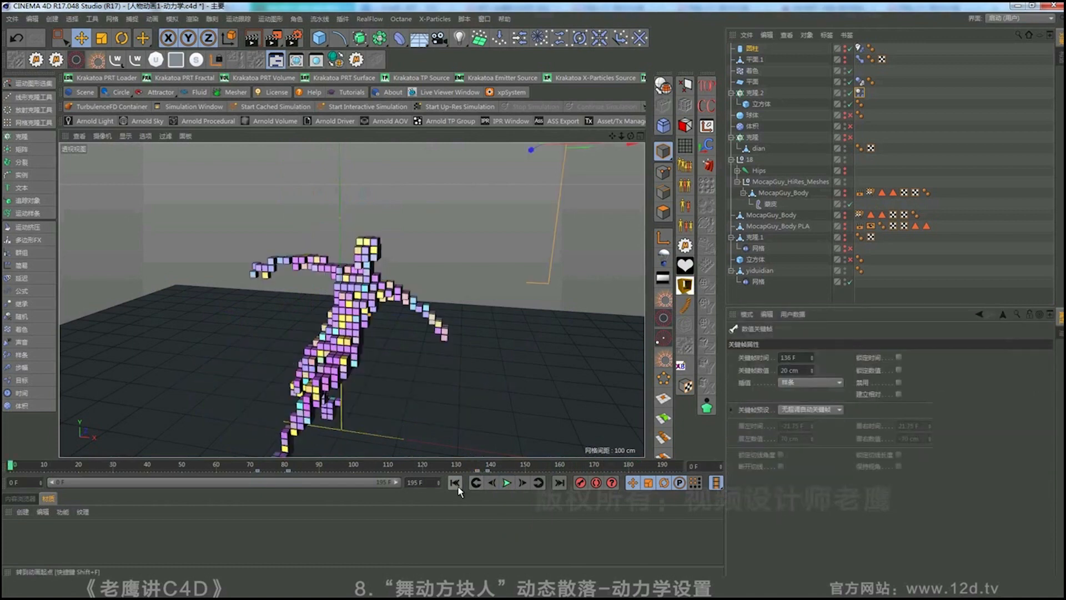
pyautogui.click(506, 483)
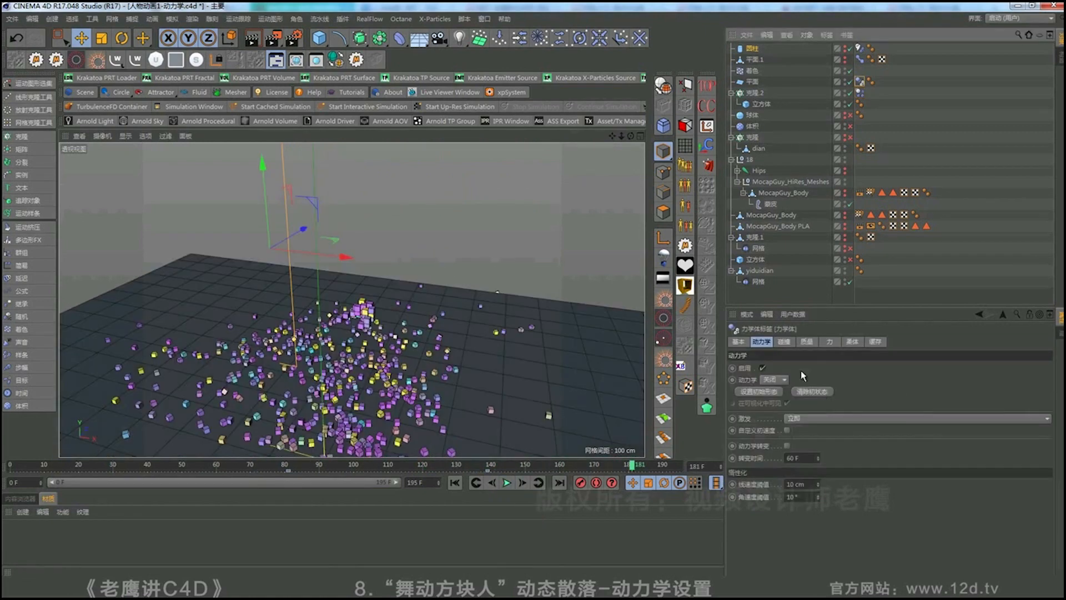
# Raise the collision friction (摩擦力) of 克隆.2's dynamics tag to 205% and replay the simulation to frame 162
pyautogui.click(783, 341)
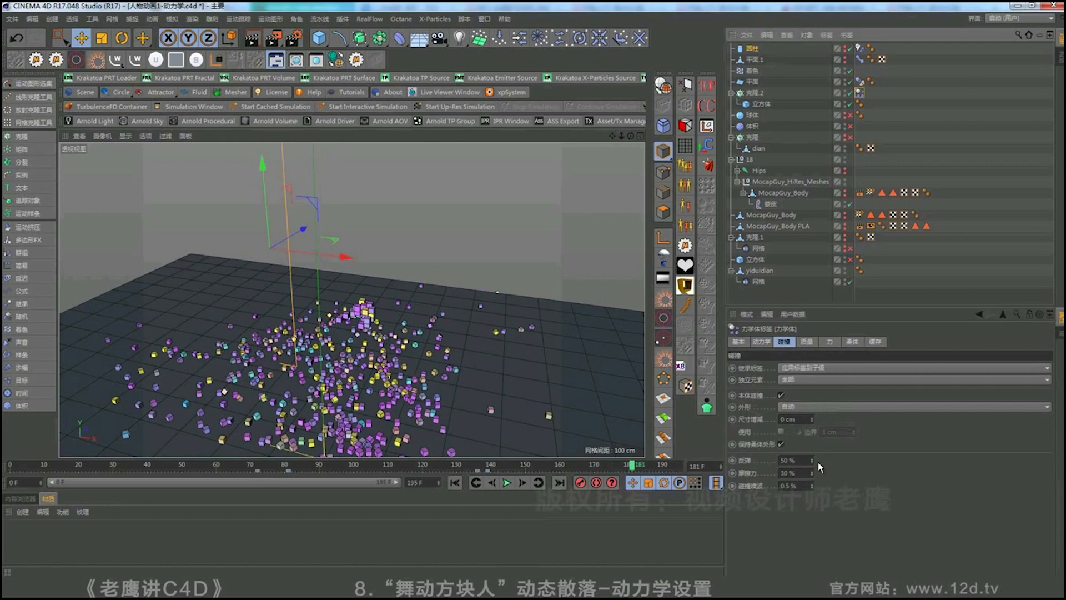
pyautogui.moveTo(816, 473); pyautogui.dragTo(816, 450)
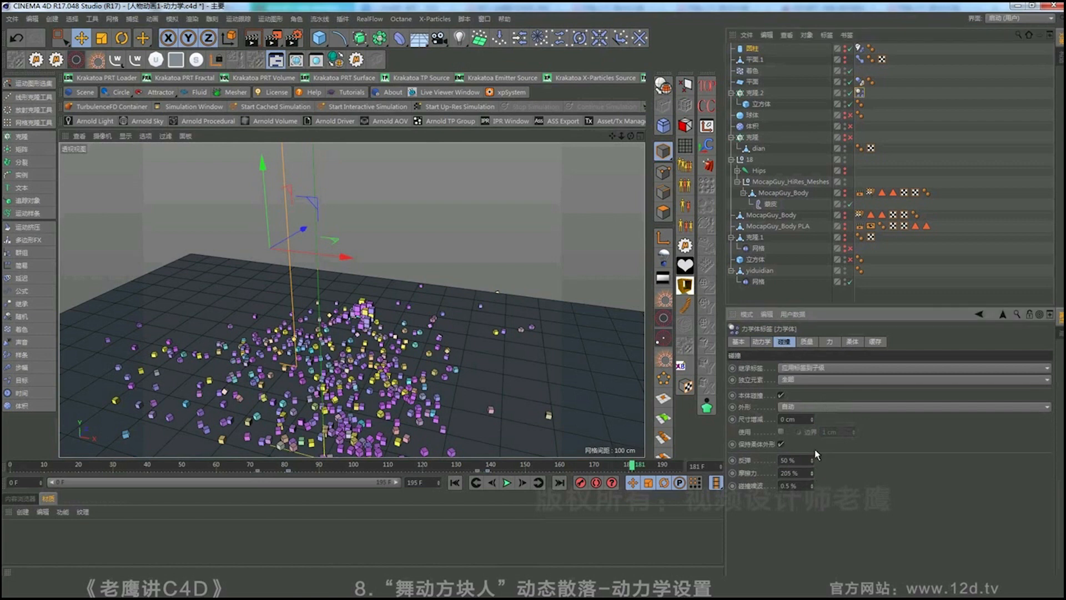
pyautogui.click(454, 483)
pyautogui.click(507, 482)
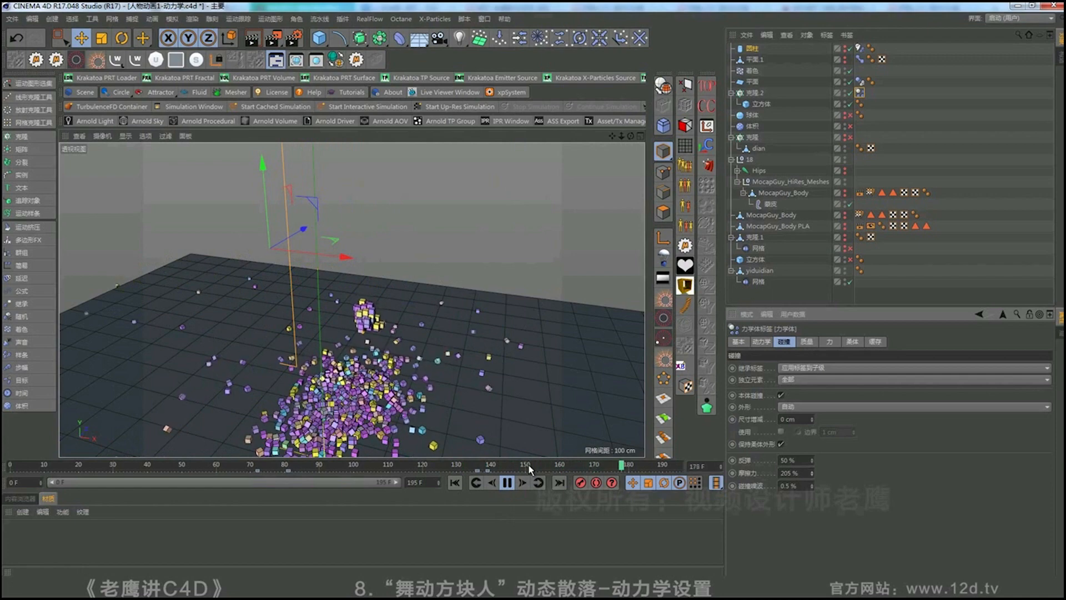
pyautogui.click(529, 466)
pyautogui.click(507, 483)
# Make the cylinder visible again and set its height segments (高度分段) to 8
pyautogui.keyDown('alt'); pyautogui.moveTo(416, 448); pyautogui.dragTo(371, 455); pyautogui.keyUp('alt')
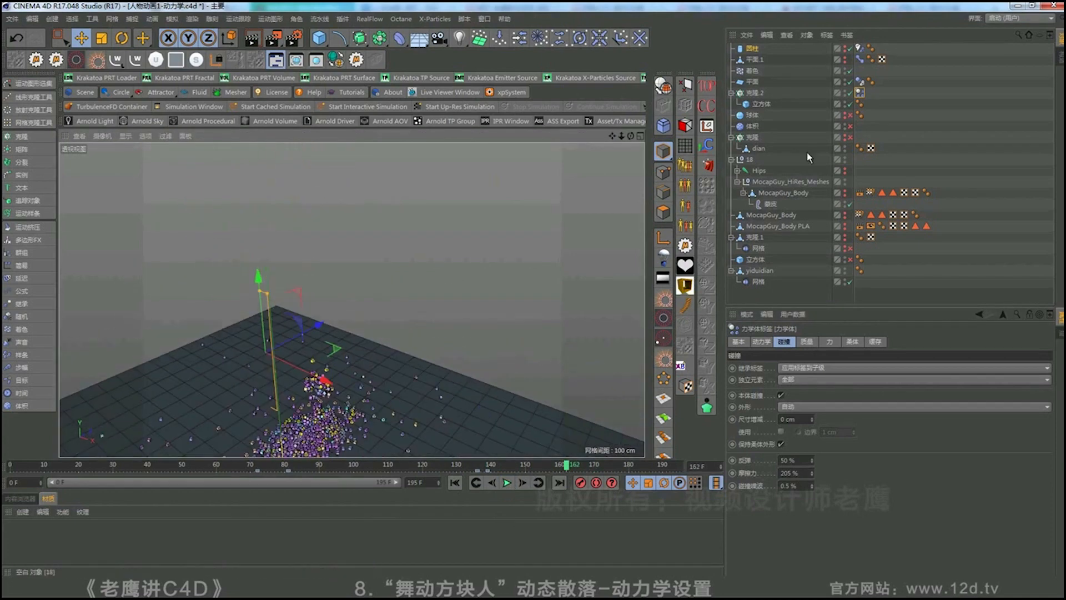
pyautogui.click(765, 49)
pyautogui.keyDown('alt'); pyautogui.moveTo(305, 373); pyautogui.dragTo(348, 326, button='middle'); pyautogui.keyUp('alt')
pyautogui.keyDown('alt'); pyautogui.moveTo(317, 326); pyautogui.dragTo(332, 331, button='right'); pyautogui.keyUp('alt')
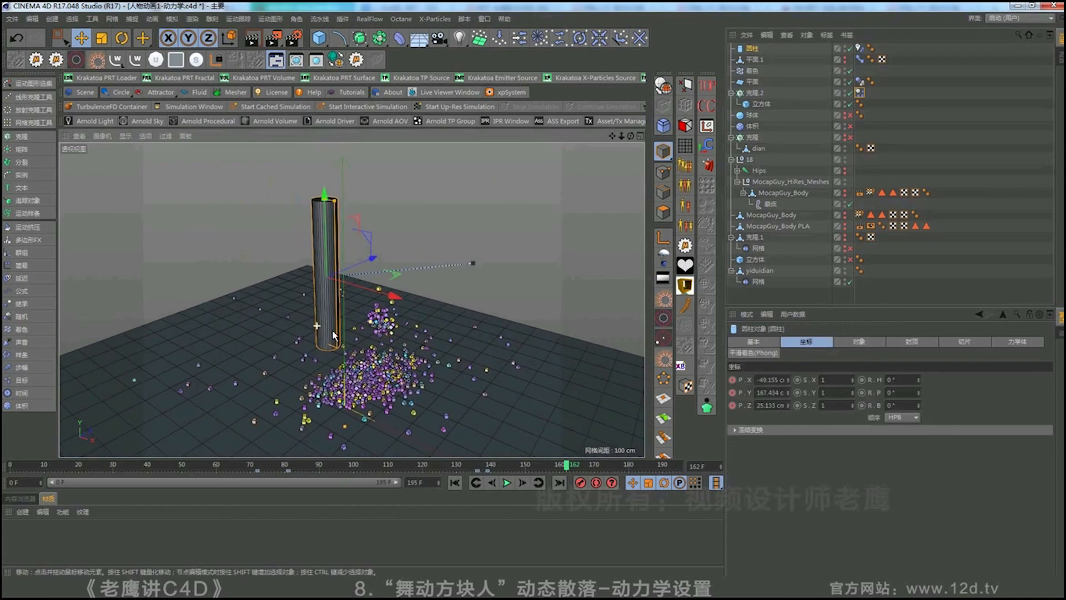
pyautogui.click(861, 342)
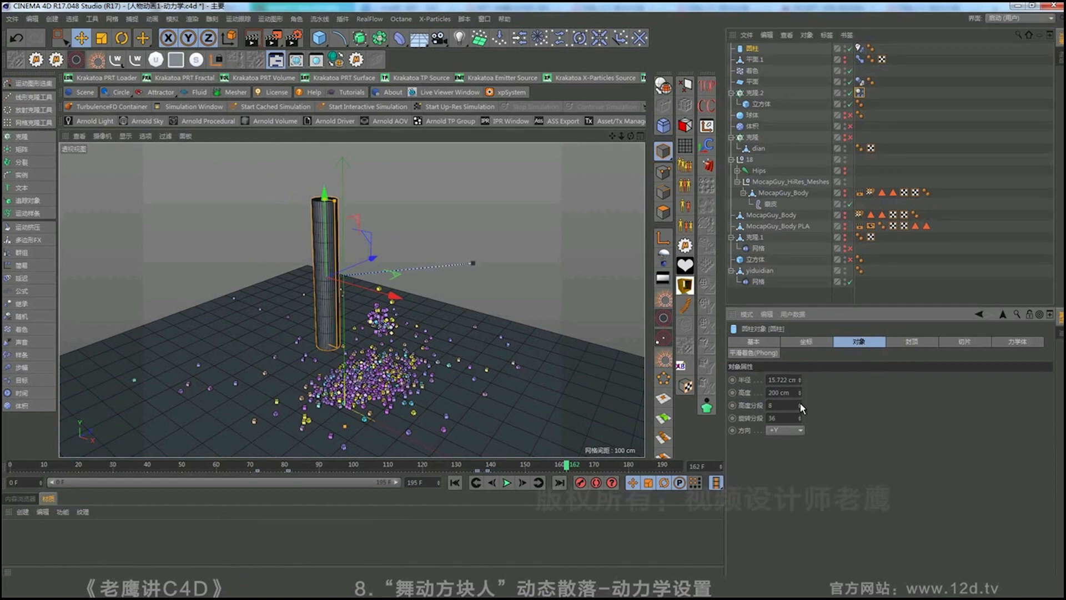
# Duplicate the cylinder in the object hierarchy
pyautogui.keyDown('alt'); pyautogui.moveTo(318, 315); pyautogui.dragTo(581, 320); pyautogui.keyUp('alt')
pyautogui.moveTo(333, 319)
pyautogui.keyDown('alt'); pyautogui.mouseDown(button='right')
pyautogui.moveTo(321, 318)
pyautogui.moveTo(324, 328)
pyautogui.mouseUp(button='right'); pyautogui.keyUp('alt')
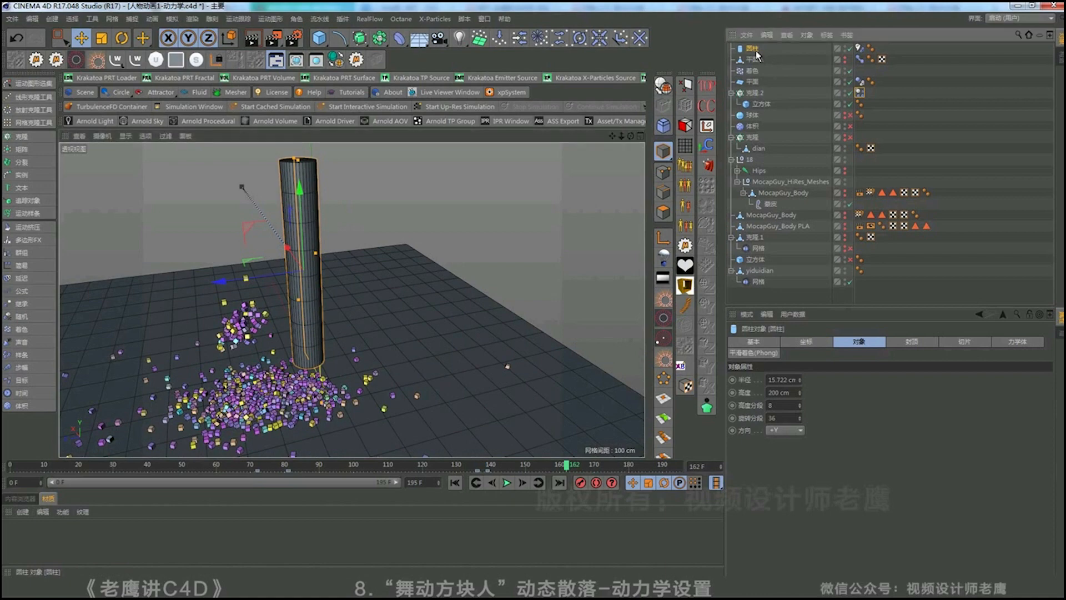
pyautogui.keyDown('ctrl'); pyautogui.moveTo(759, 55); pyautogui.dragTo(756, 58); pyautogui.keyUp('ctrl')
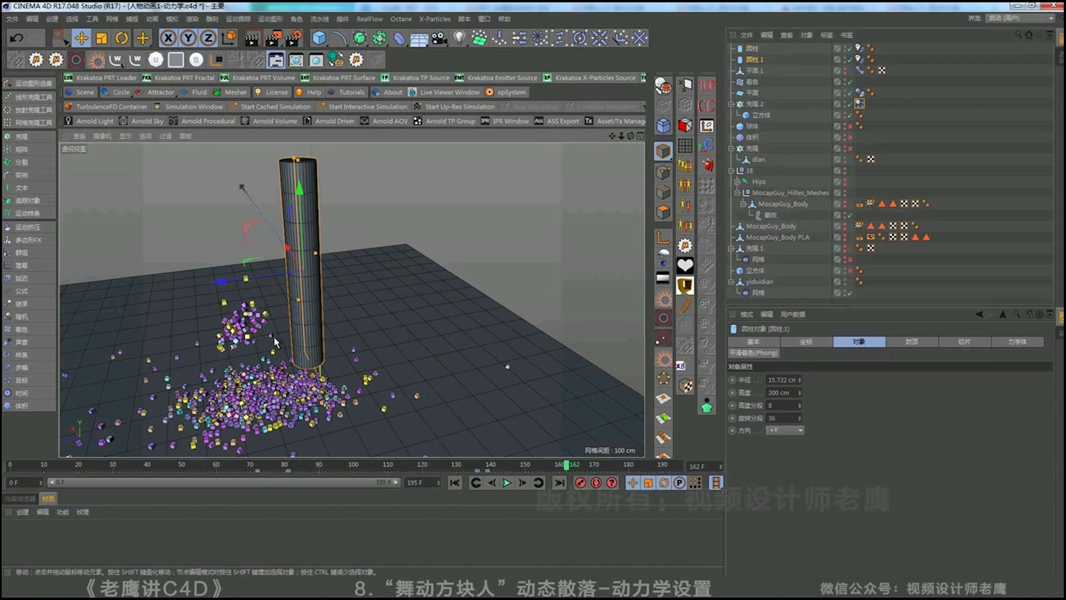
# At frame 81, move the duplicate cylinder 圆柱.1 to its start position at X 132.556, Y 215.873, Z 160.369 cm
pyautogui.keyDown('alt'); pyautogui.moveTo(389, 333); pyautogui.dragTo(425, 367); pyautogui.keyUp('alt')
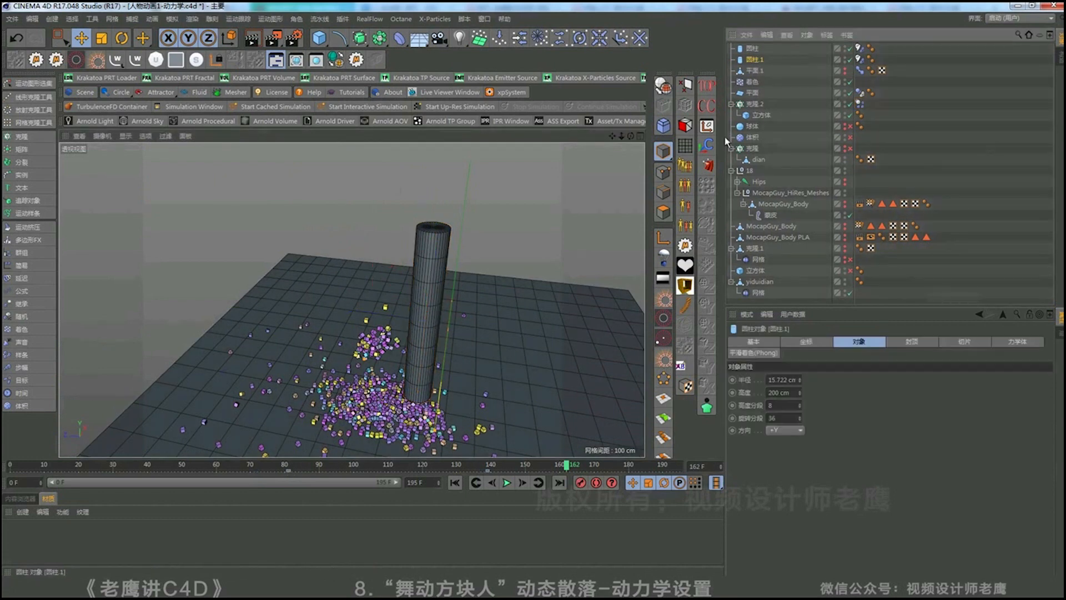
pyautogui.click(289, 465)
pyautogui.moveTo(404, 224); pyautogui.dragTo(328, 225)
pyautogui.click(805, 342)
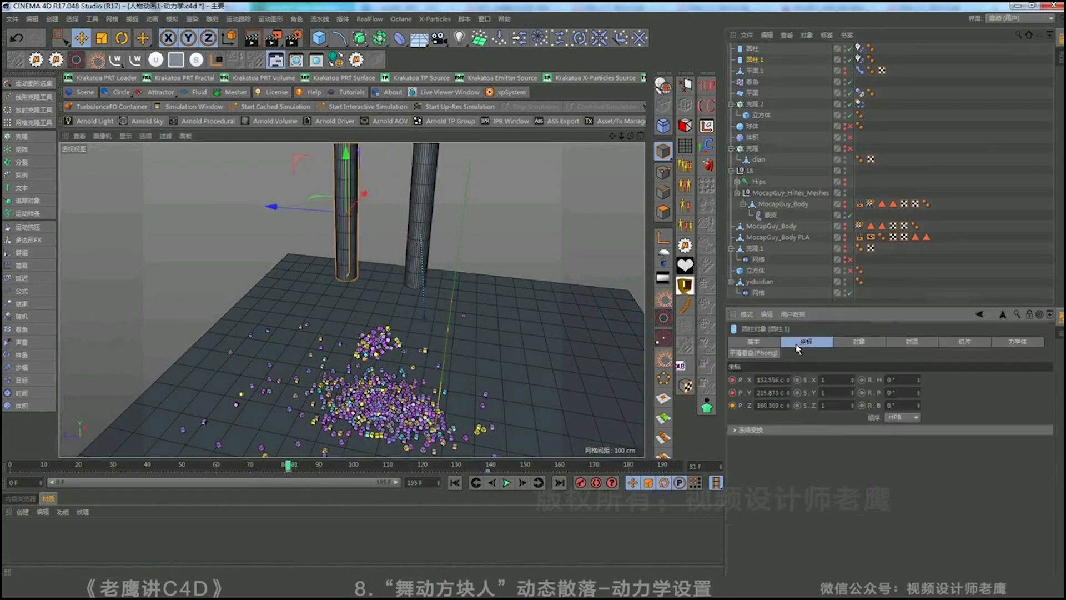
# Keyframe 圆柱.1's end position near frame 139 at X -49.155, Y 167.434, Z 56.489 cm and replay the simulation
pyautogui.click(489, 468)
pyautogui.keyDown('alt'); pyautogui.moveTo(528, 374); pyautogui.dragTo(483, 369); pyautogui.keyUp('alt')
pyautogui.moveTo(366, 306); pyautogui.dragTo(338, 317)
pyautogui.keyDown('ctrl'); pyautogui.click(733, 406); pyautogui.keyUp('ctrl')
pyautogui.keyDown('alt'); pyautogui.moveTo(441, 364); pyautogui.dragTo(298, 340); pyautogui.keyUp('alt')
pyautogui.click(507, 483)
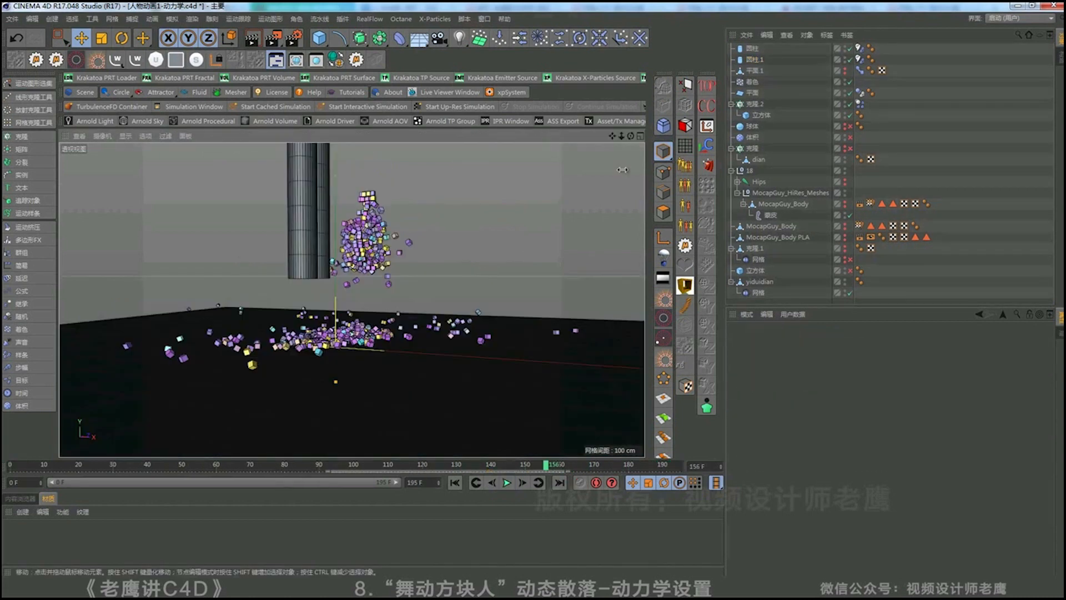
# Disable both cylinders, 圆柱 and 圆柱.1, and return the animation to frame 0
pyautogui.click(755, 59)
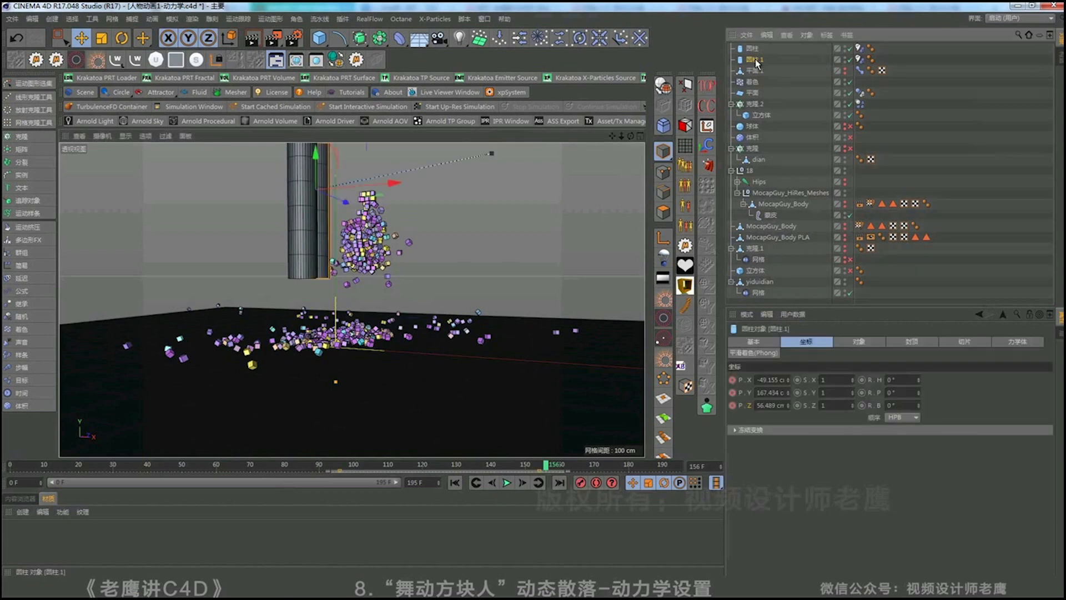
pyautogui.click(850, 59)
pyautogui.click(454, 482)
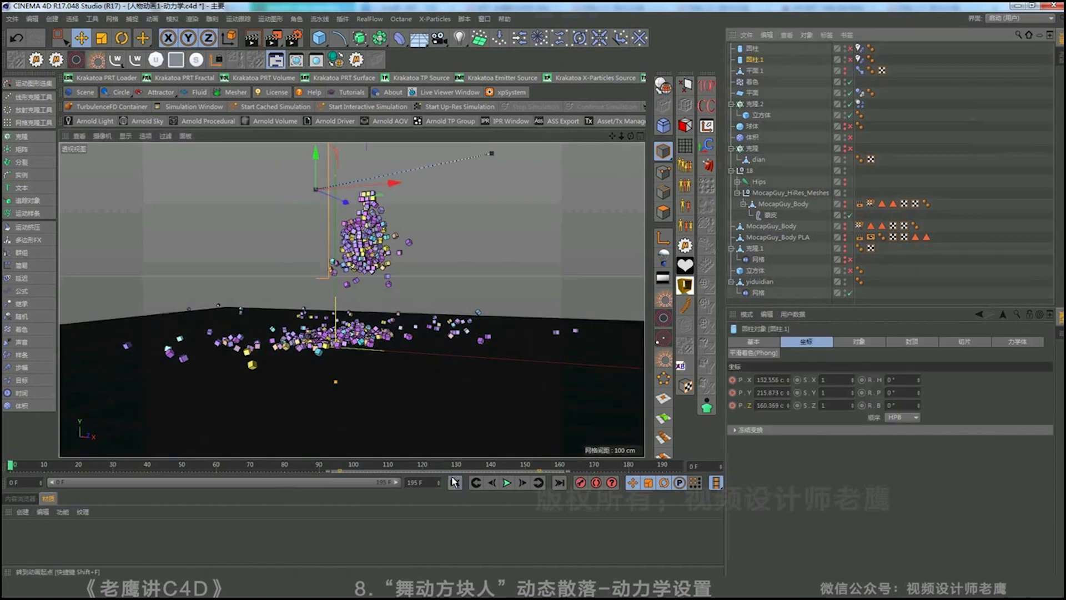
pyautogui.click(937, 201)
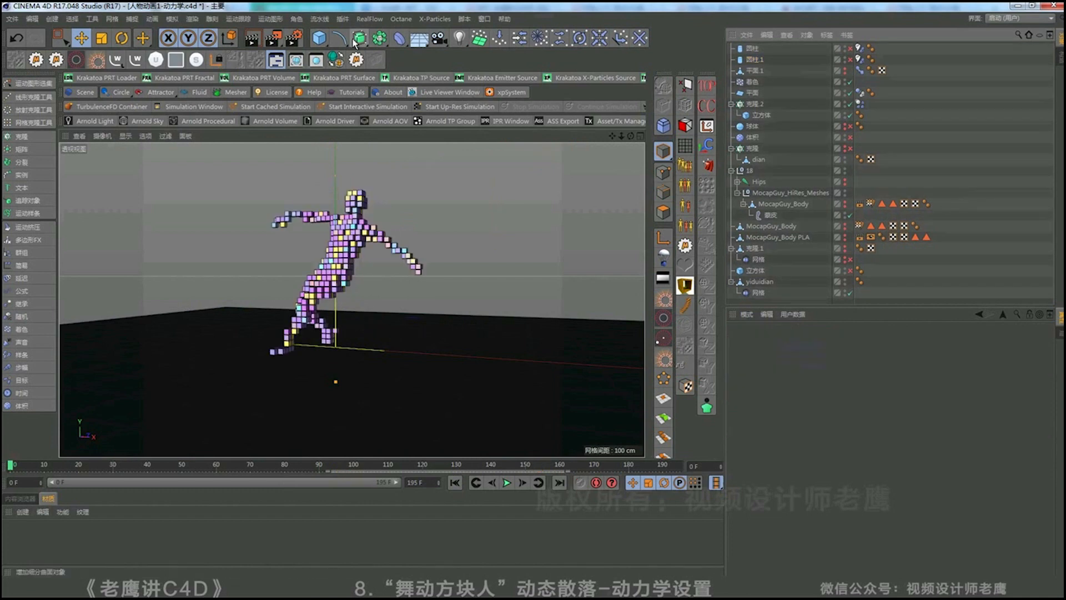
# Add a cube (立方体) and raise it above the character to Y 295.409 cm
pyautogui.click(320, 38)
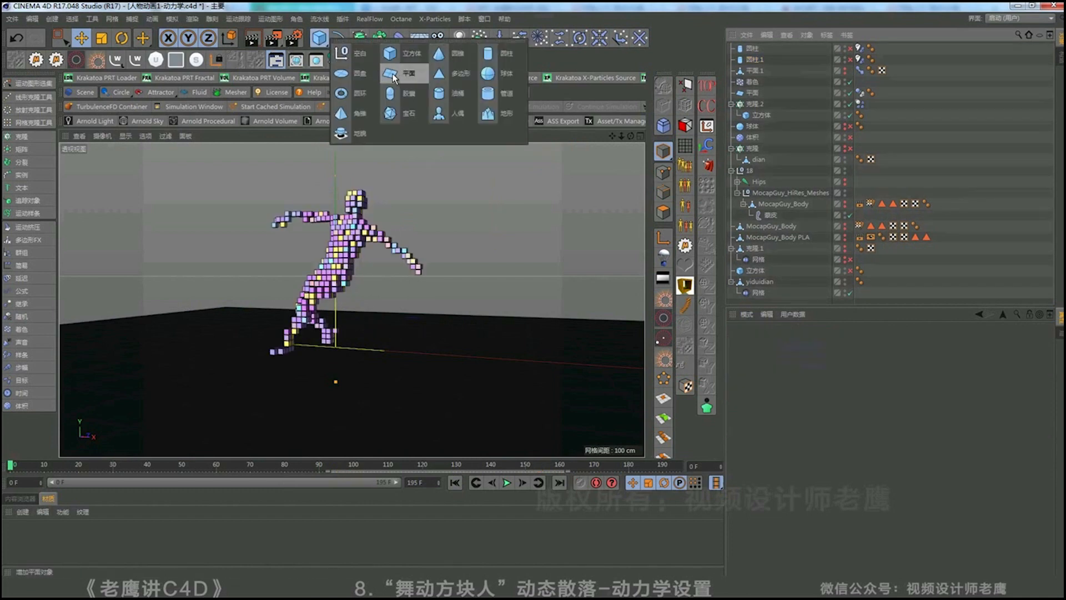
pyautogui.click(395, 56)
pyautogui.moveTo(337, 281); pyautogui.dragTo(536, 287)
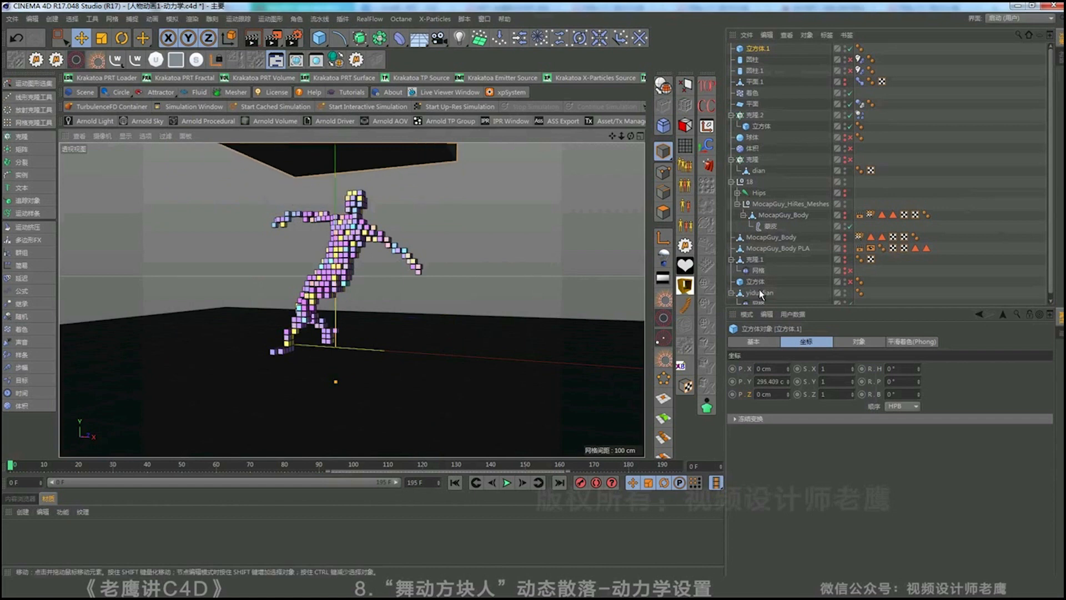
# Give 立方体.1 the same dynamics body tag (力学体) as the cylinder
pyautogui.rightClick(765, 49)
pyautogui.click(837, 67)
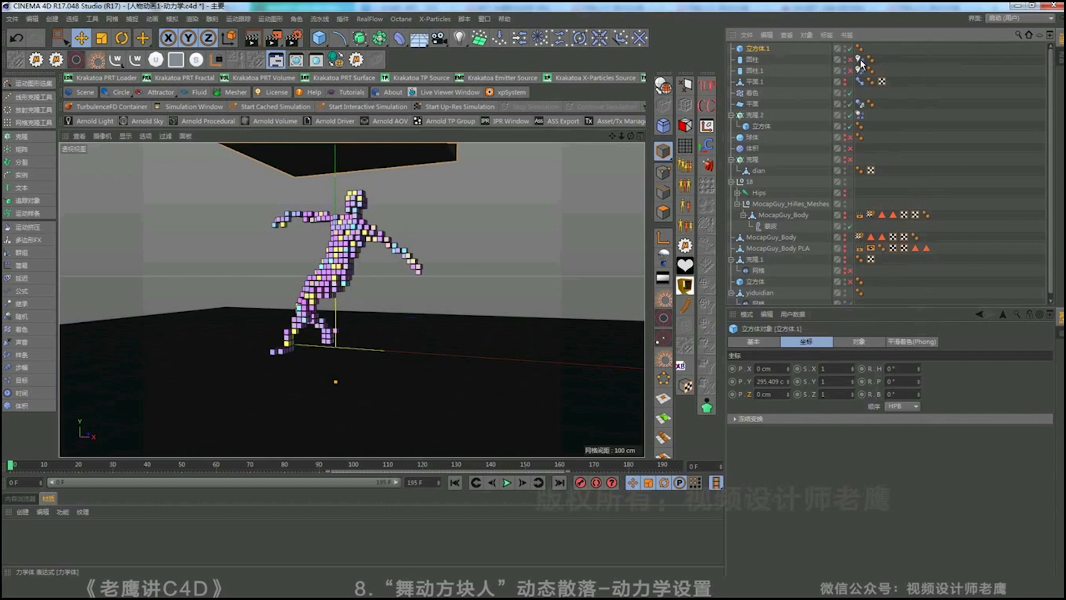
pyautogui.click(871, 48)
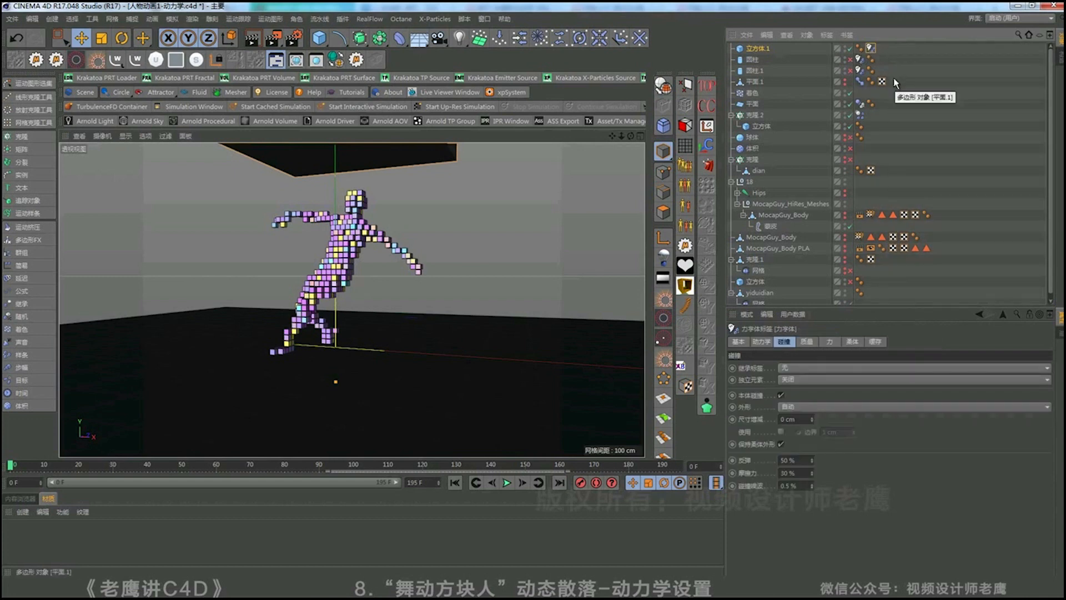
# Keyframe the start position of 立方体.1 at frame 65, with Y at 295.409 cm
pyautogui.click(755, 50)
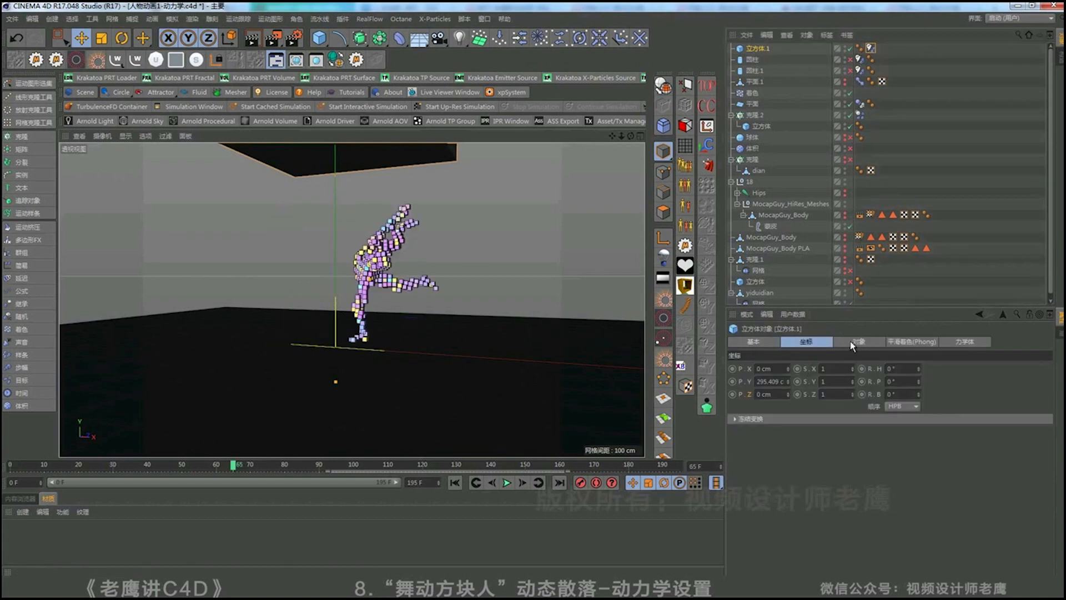
pyautogui.click(855, 341)
pyautogui.click(796, 343)
pyautogui.click(750, 50)
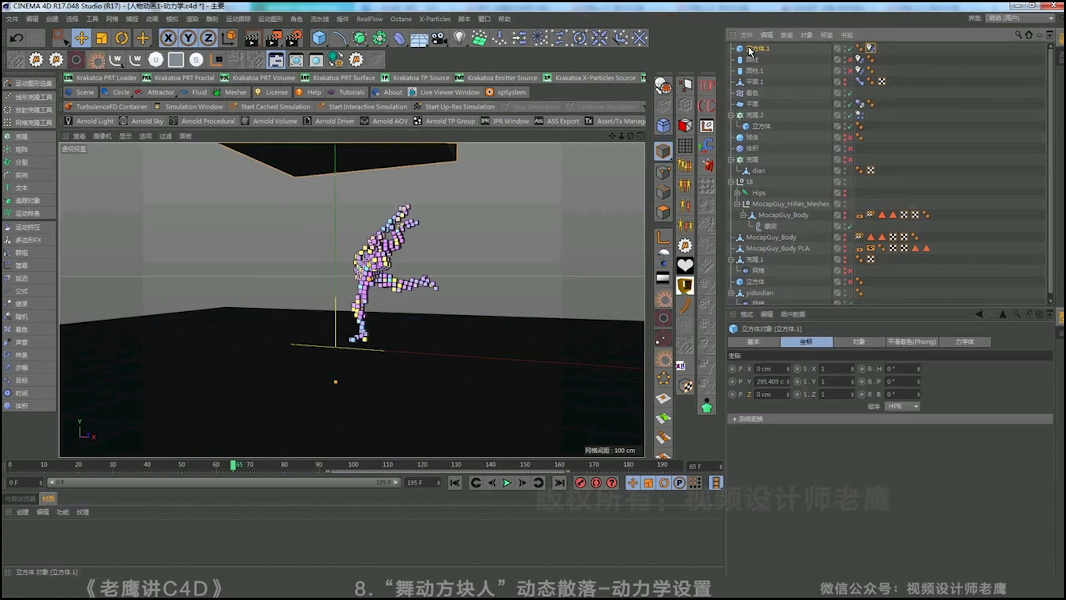
pyautogui.keyDown('ctrl'); pyautogui.click(734, 381); pyautogui.keyUp('ctrl')
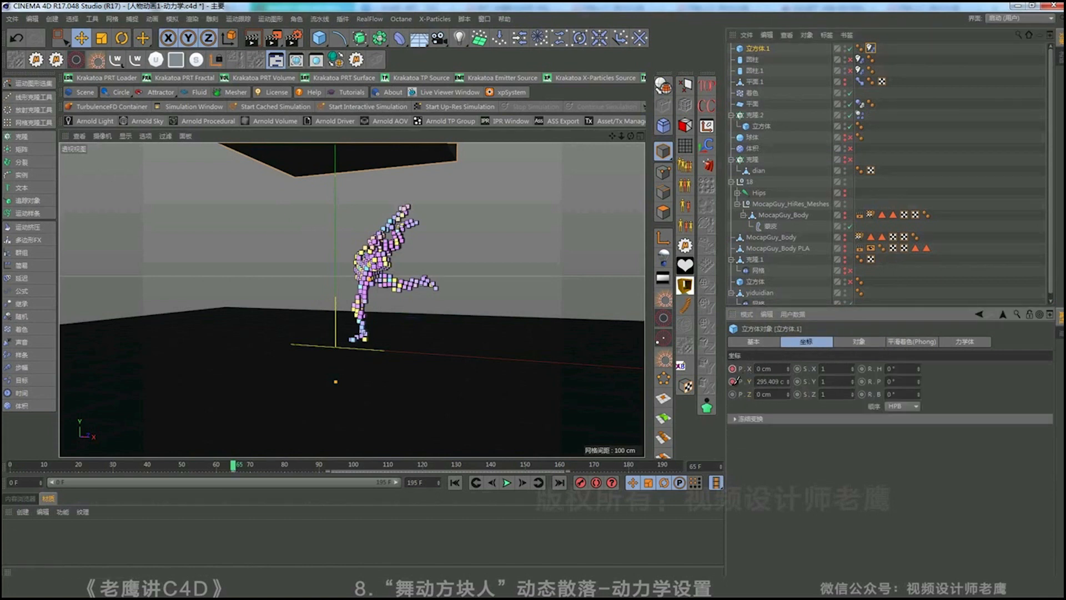
# At frame 139, lower 立方体.1 onto the character to Y 168.007 cm and keyframe its position
pyautogui.click(488, 466)
pyautogui.keyDown('alt'); pyautogui.moveTo(406, 224); pyautogui.dragTo(406, 299, button='middle'); pyautogui.keyUp('alt')
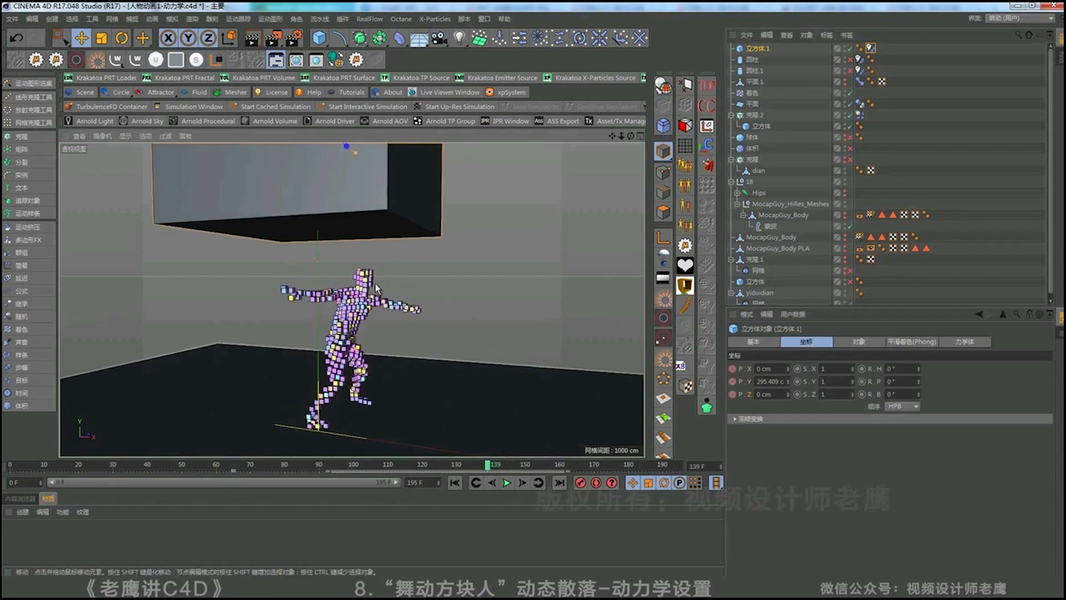
pyautogui.scroll(-5, 358, 184)
pyautogui.moveTo(351, 154); pyautogui.dragTo(350, 257)
pyautogui.hotkey('ctrl', 'z')
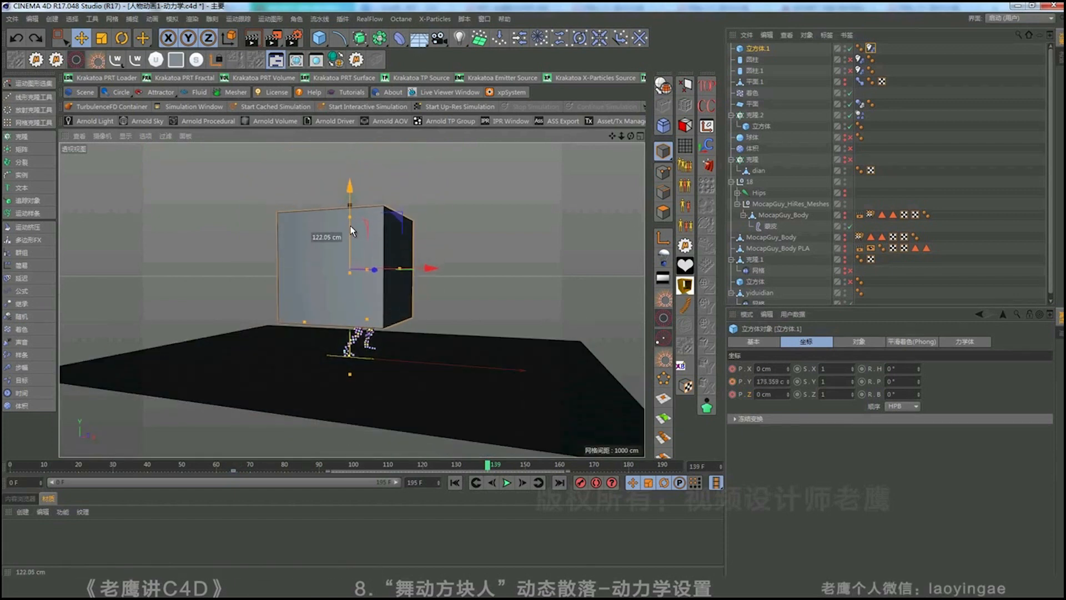
pyautogui.keyDown('ctrl'); pyautogui.moveTo(733, 368); pyautogui.dragTo(734, 394); pyautogui.keyUp('ctrl')
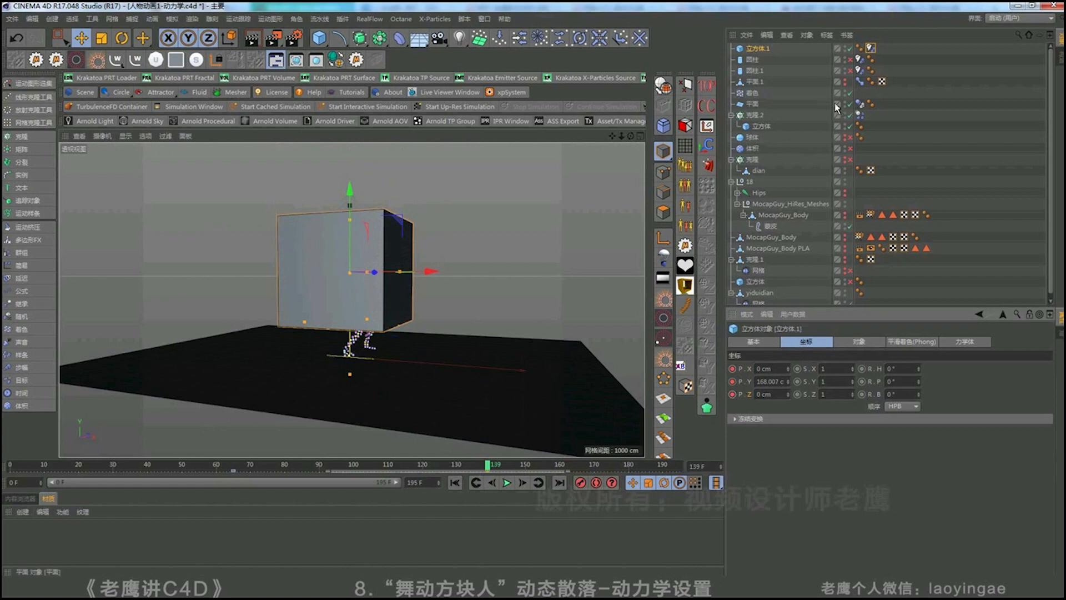
# Hide 立方体.1 in the viewport and play the simulation to frame 151
pyautogui.click(845, 47)
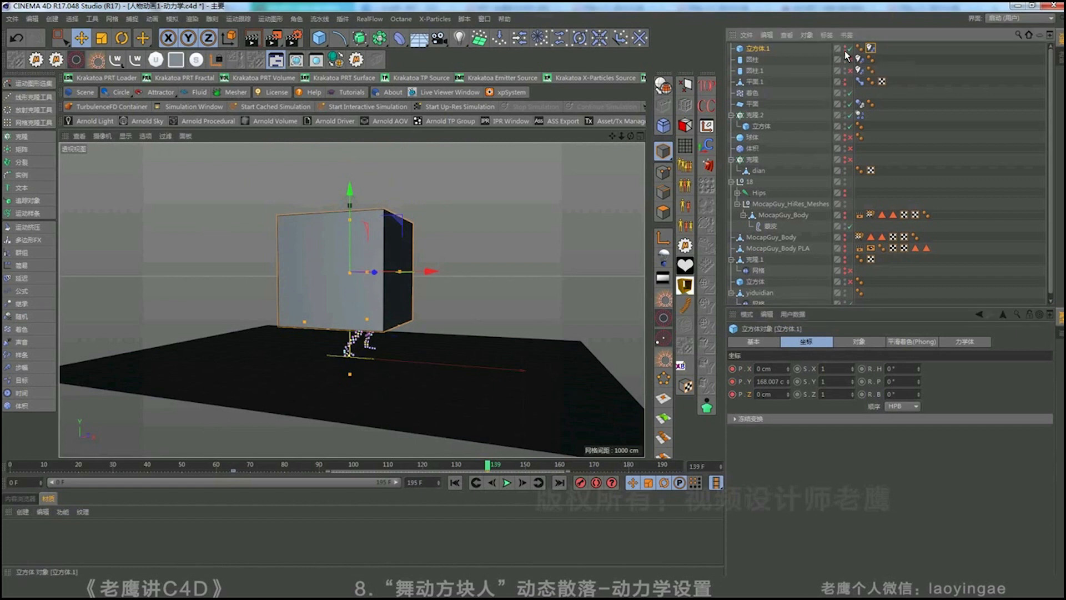
pyautogui.keyDown('alt'); pyautogui.moveTo(379, 343); pyautogui.dragTo(435, 399, button='right'); pyautogui.keyUp('alt')
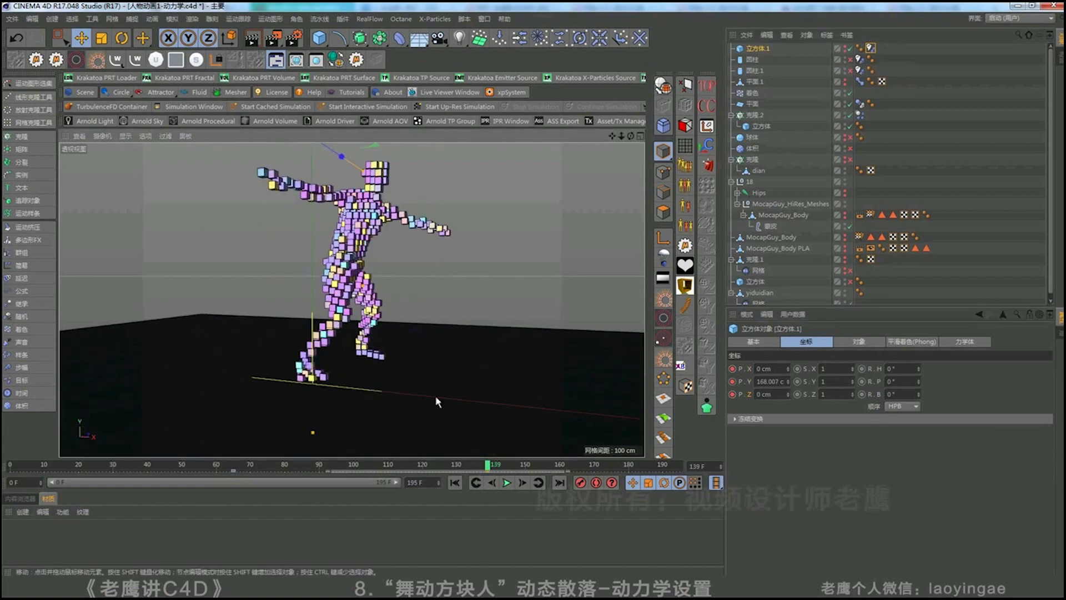
pyautogui.keyDown('alt'); pyautogui.moveTo(441, 373); pyautogui.dragTo(445, 401, button='middle'); pyautogui.keyUp('alt')
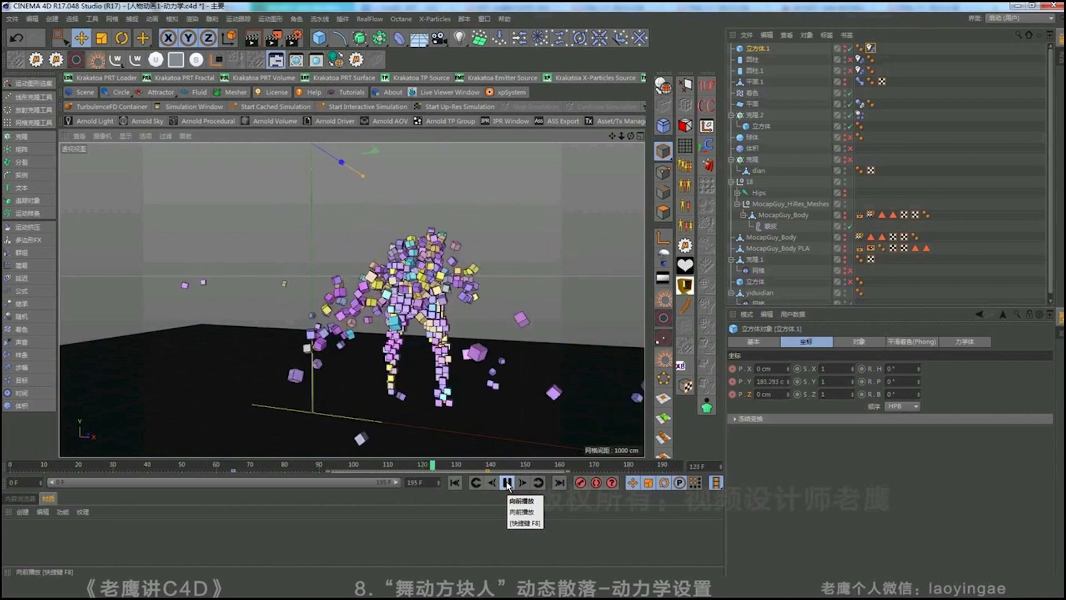
pyautogui.click(507, 483)
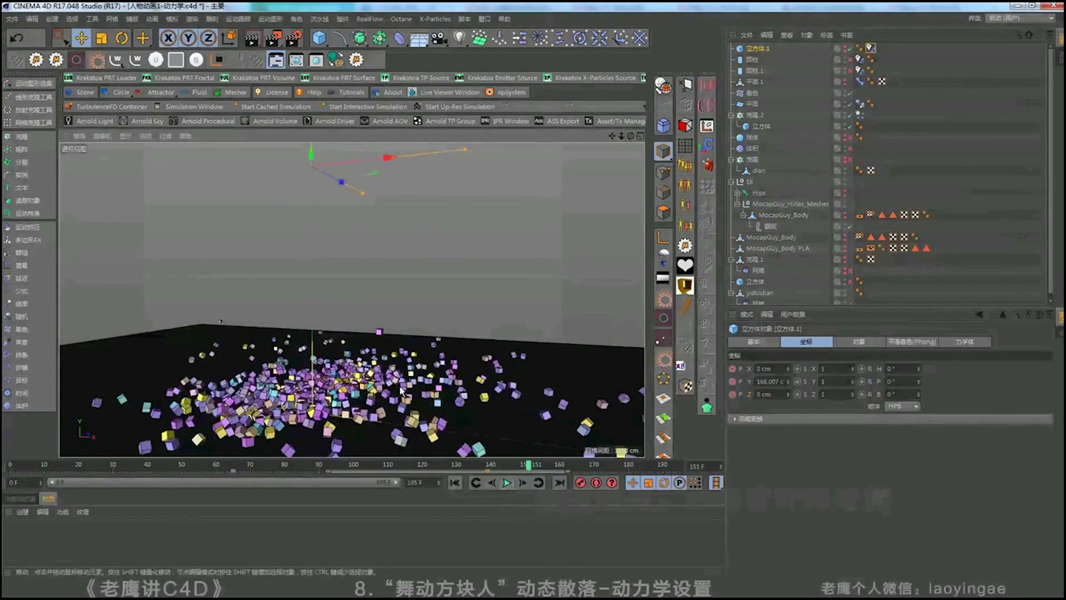
# Replay the simulation from the first frame to examine how the cubes scatter, and clear the object selection
pyautogui.moveTo(401, 391)
pyautogui.keyDown('alt'); pyautogui.mouseDown()
pyautogui.moveTo(404, 380)
pyautogui.moveTo(408, 396)
pyautogui.mouseUp(); pyautogui.keyUp('alt')
pyautogui.scroll(-5, 404, 384)
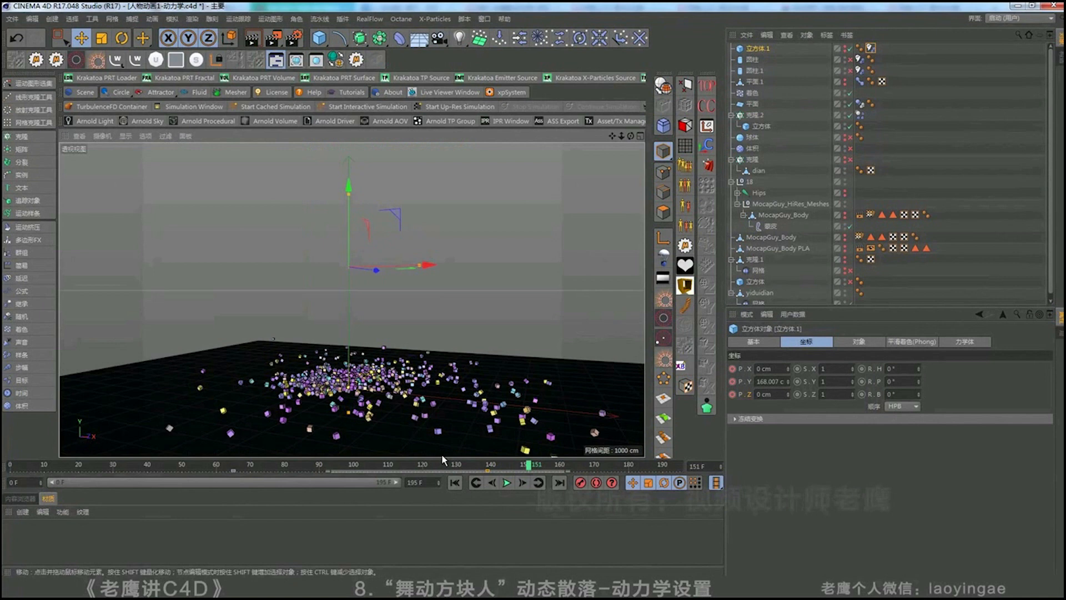
pyautogui.click(454, 483)
pyautogui.click(507, 482)
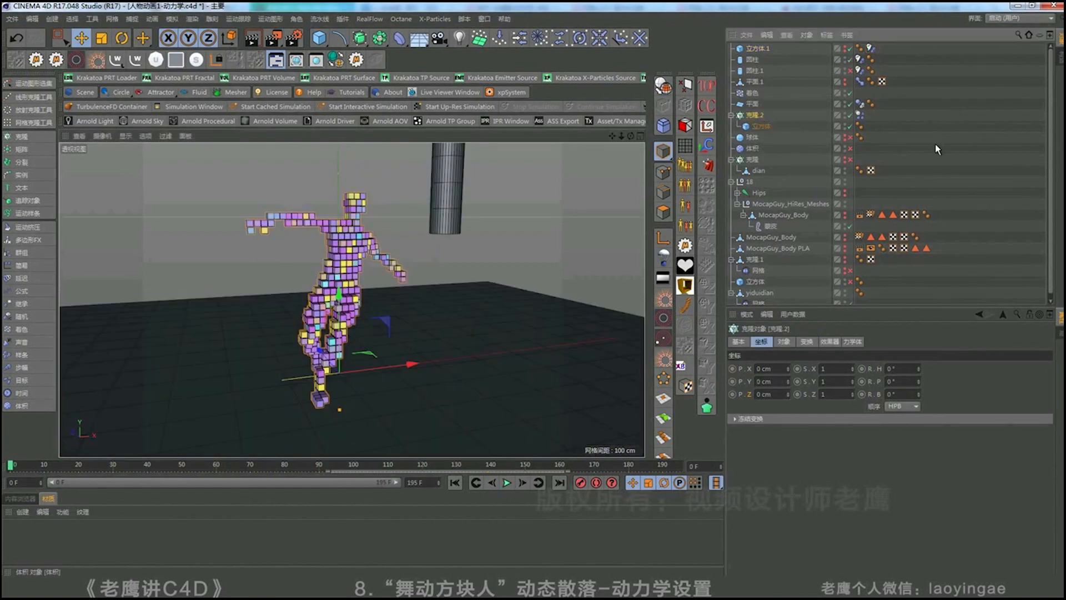
pyautogui.click(936, 149)
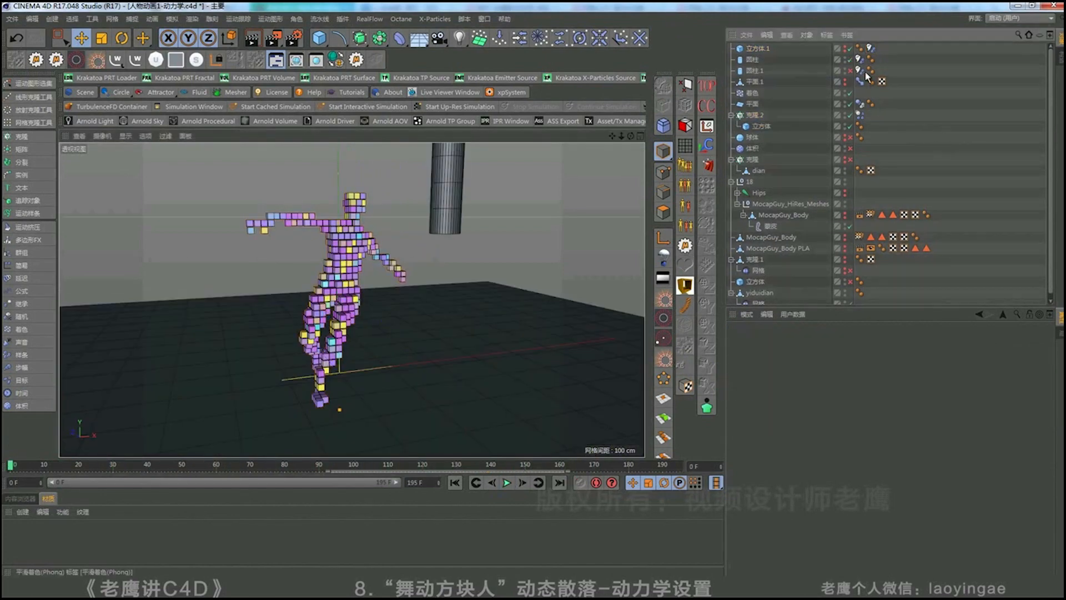